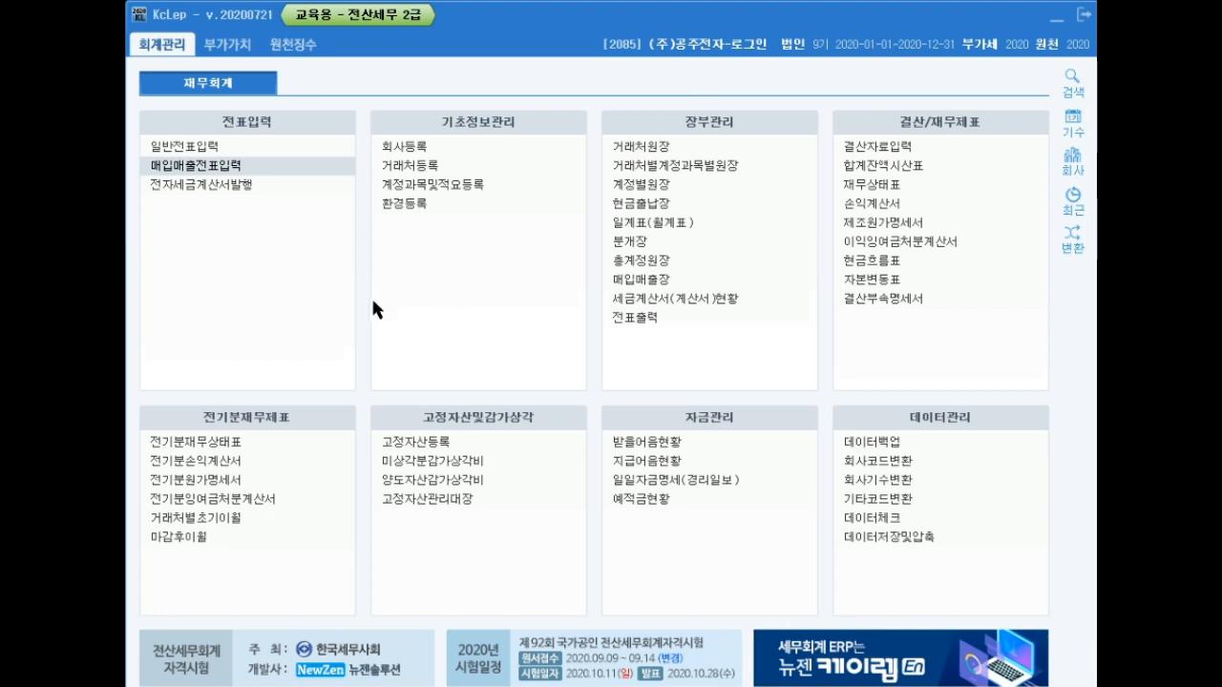
- Open the 신용카드매출전표등발행금액집계표 form under 부가가치 and set the query period to April through June 2020
click(228, 48)
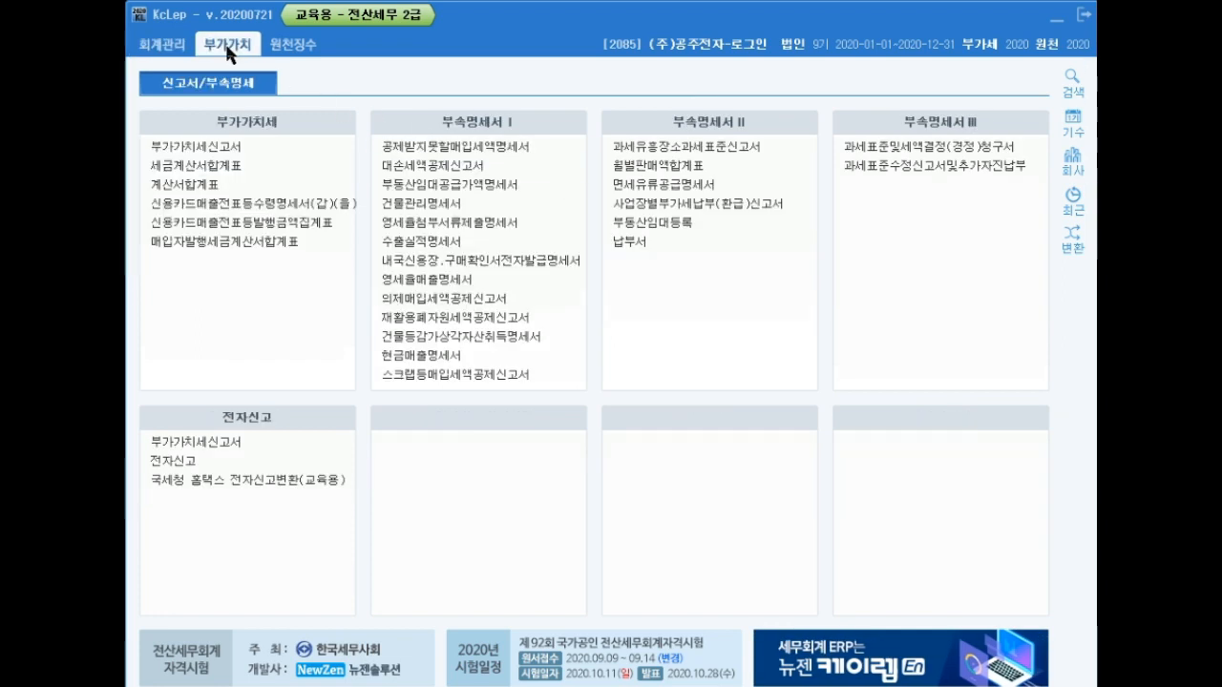
click(335, 228)
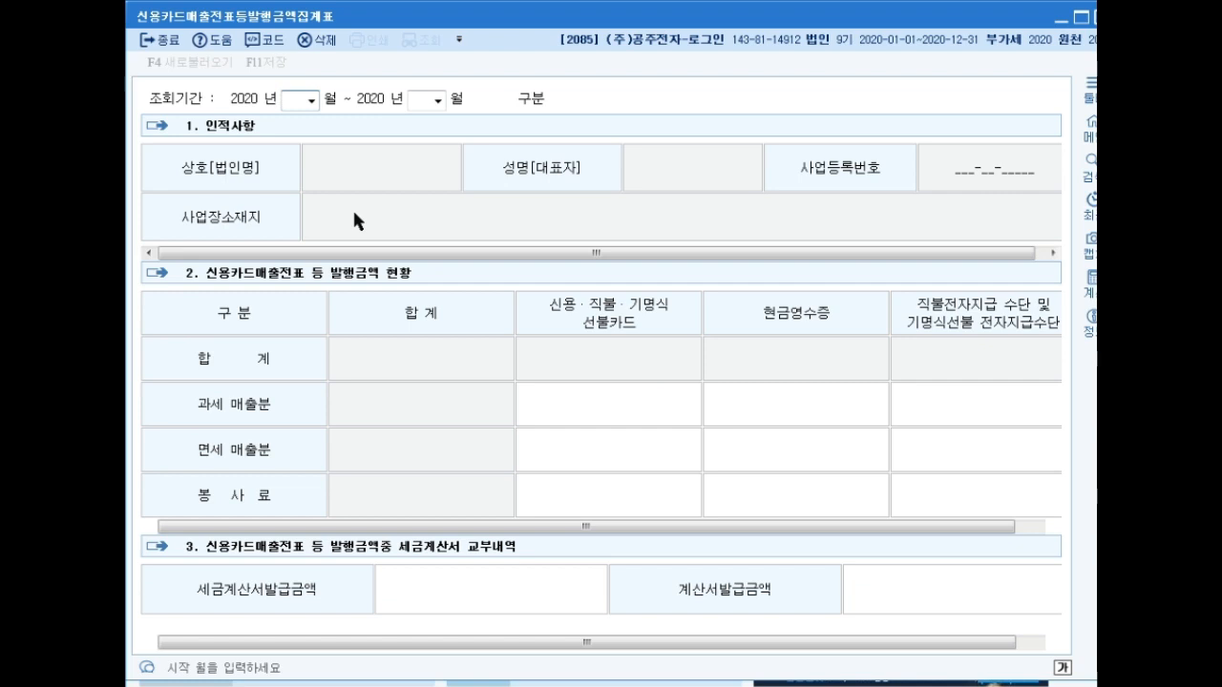
text(4)
key(Return)
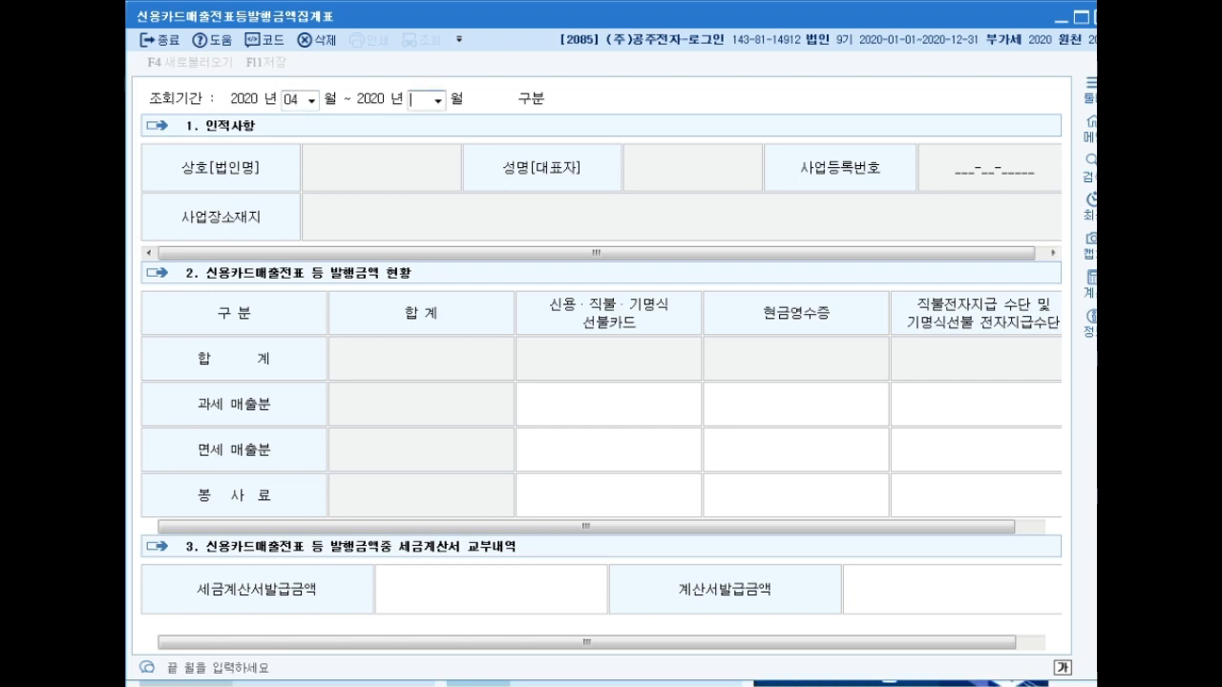
text(6)
key(Return)
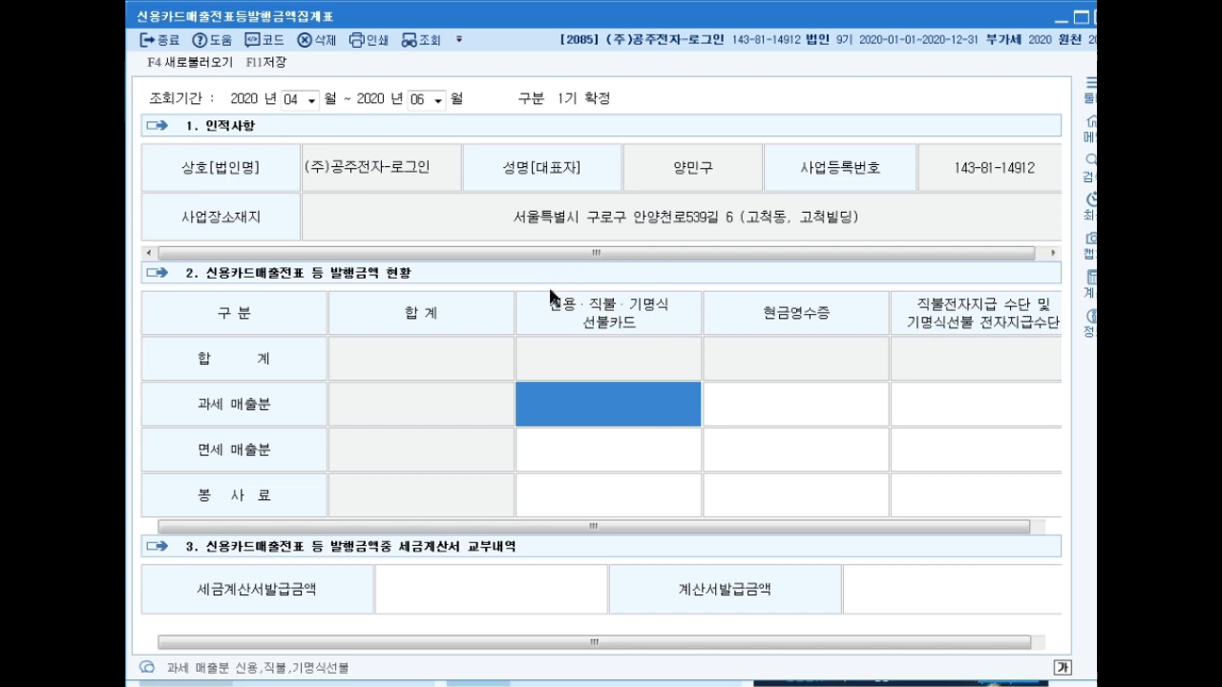
drag(521, 284, 688, 336)
mouse_move(172, 383)
mouse_down()
mouse_move(319, 421)
mouse_move(318, 432)
mouse_move(297, 428)
mouse_up()
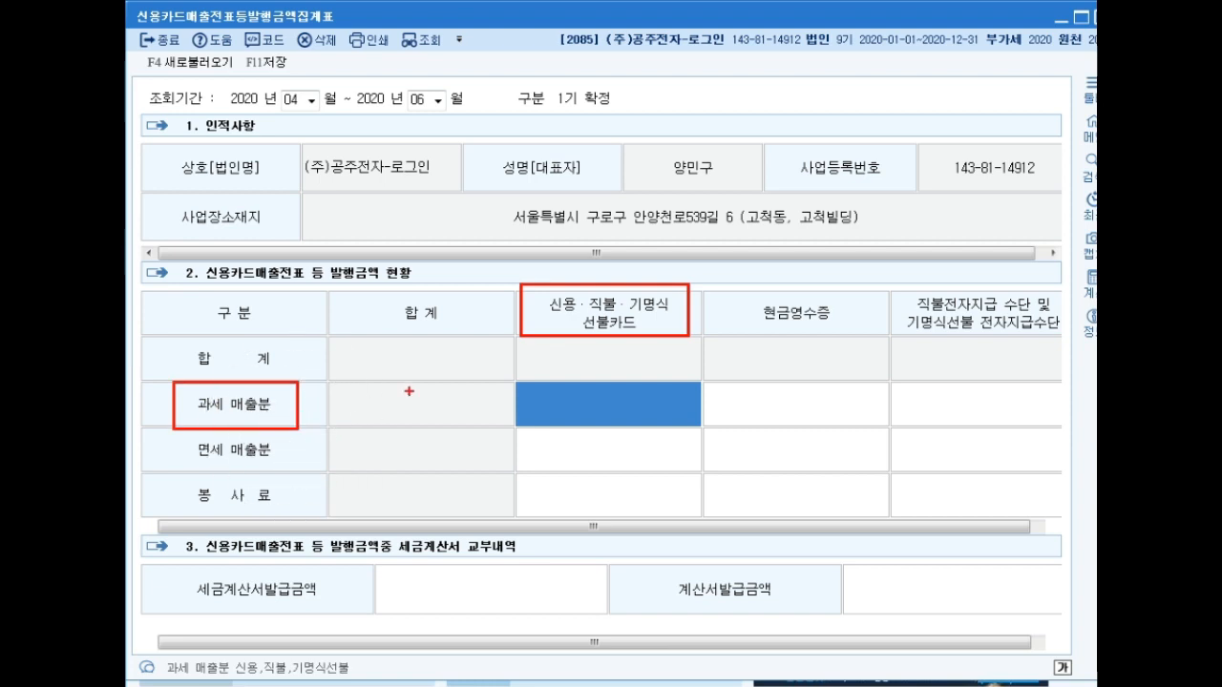
key(Escape)
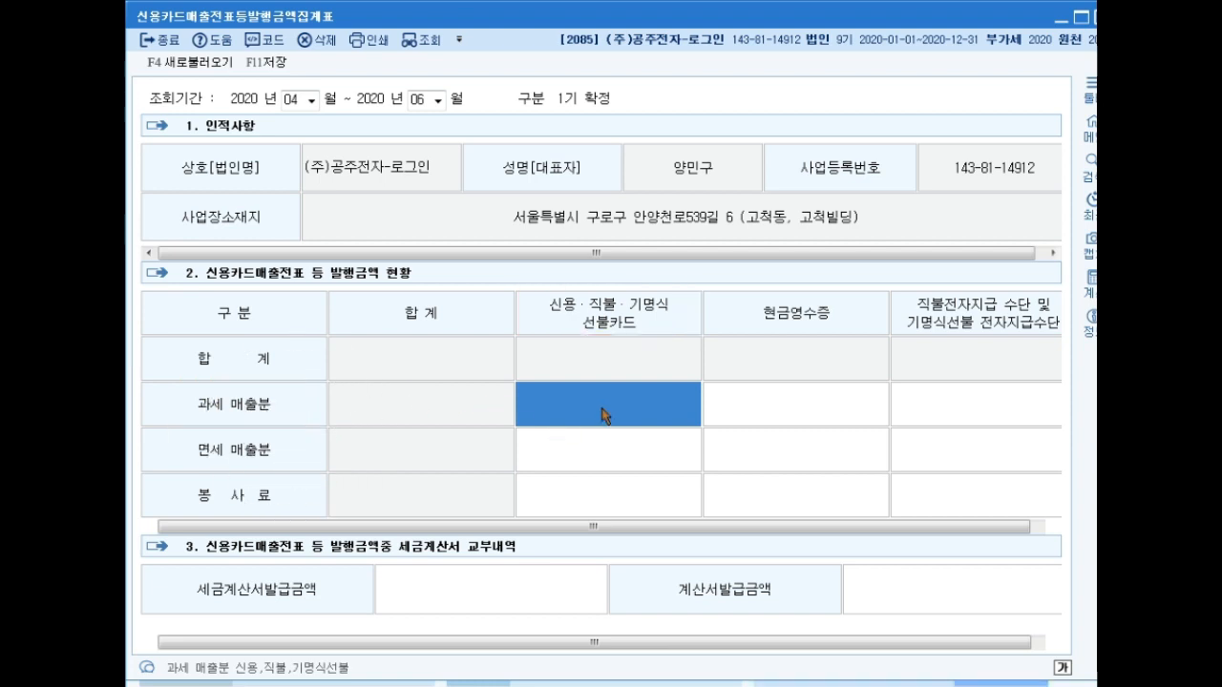
- Enter 6,600,000 as the 과세 매출분 amount for 신용·직불·기명식 선불카드 and 6,600,000 as the 세금계산서발급금액
click(605, 415)
text(6600000)
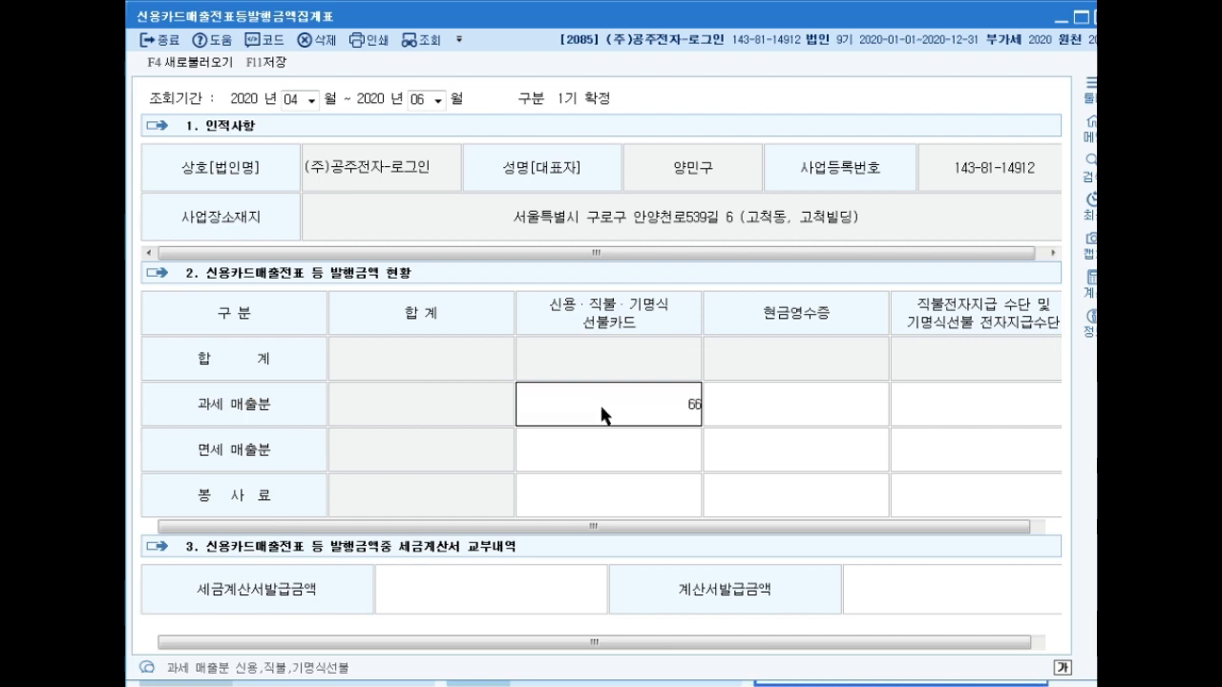
key(Return)
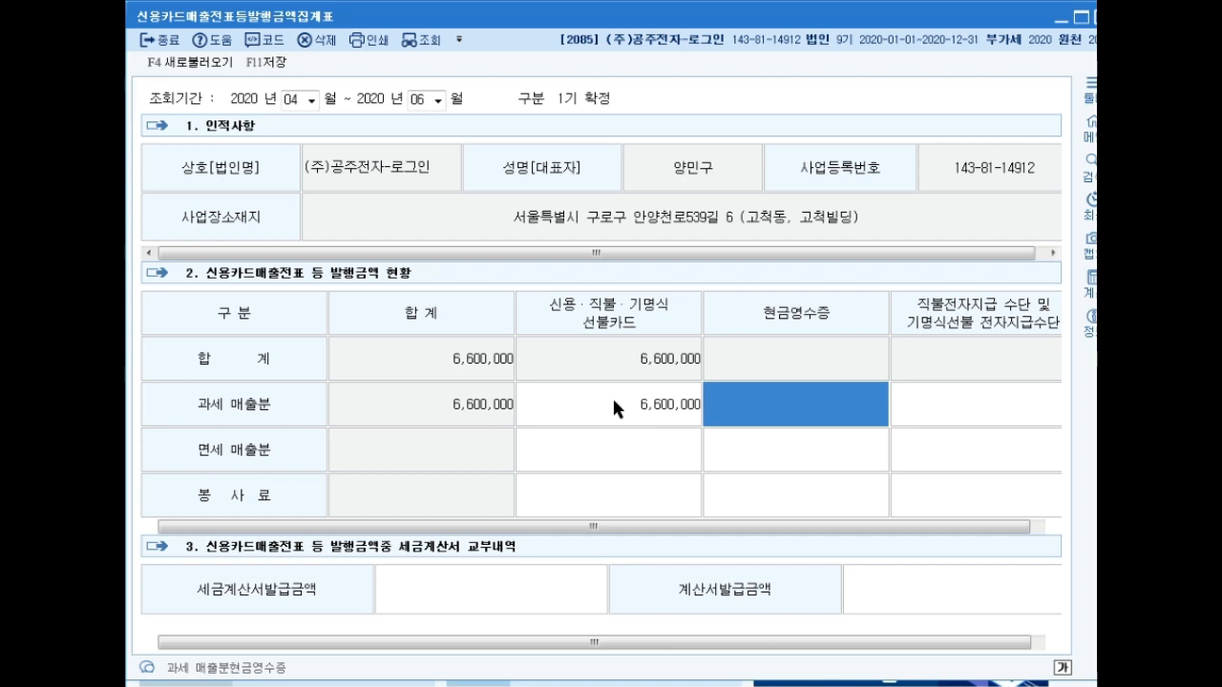
click(477, 598)
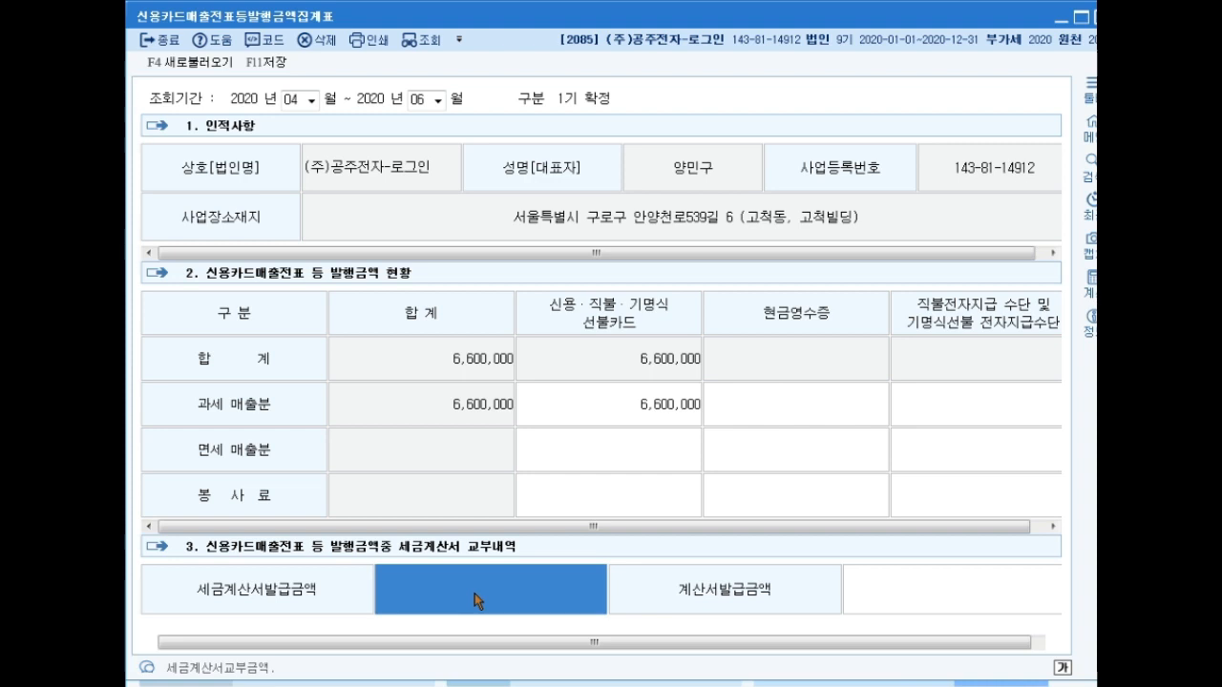
text(6,600,000)
key(Return)
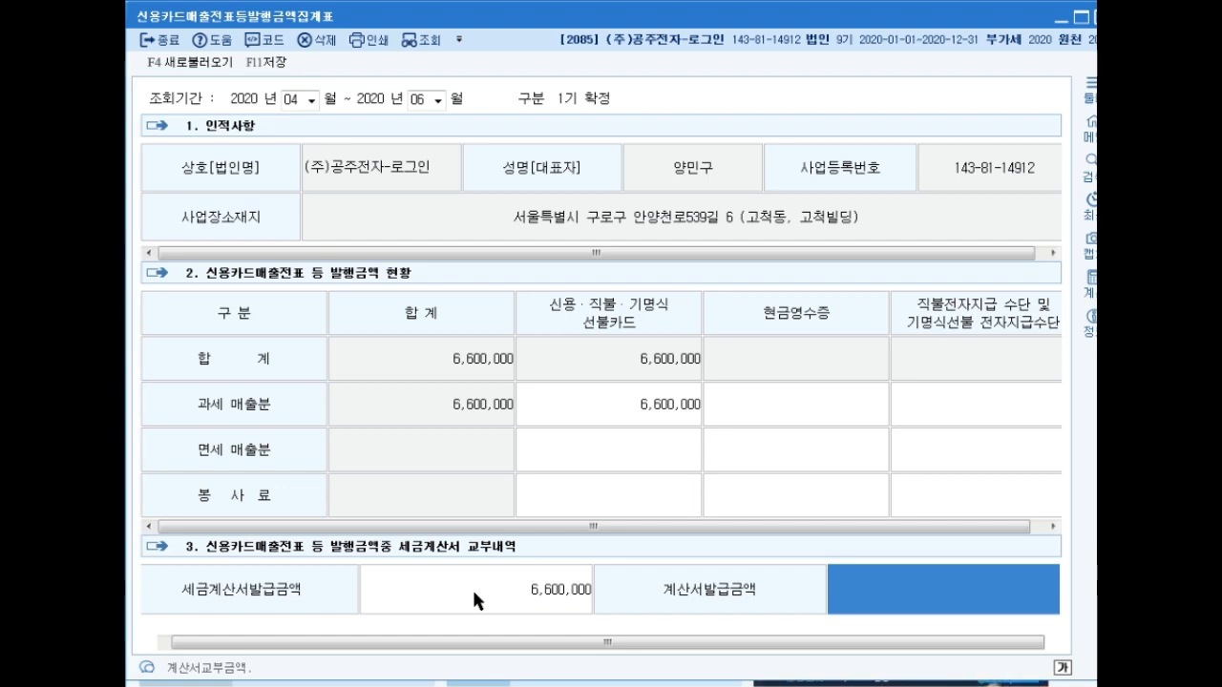
- Compare the card amount in the 과세 매출분 row with the 세금계산서발급금액 in section 3
click(600, 415)
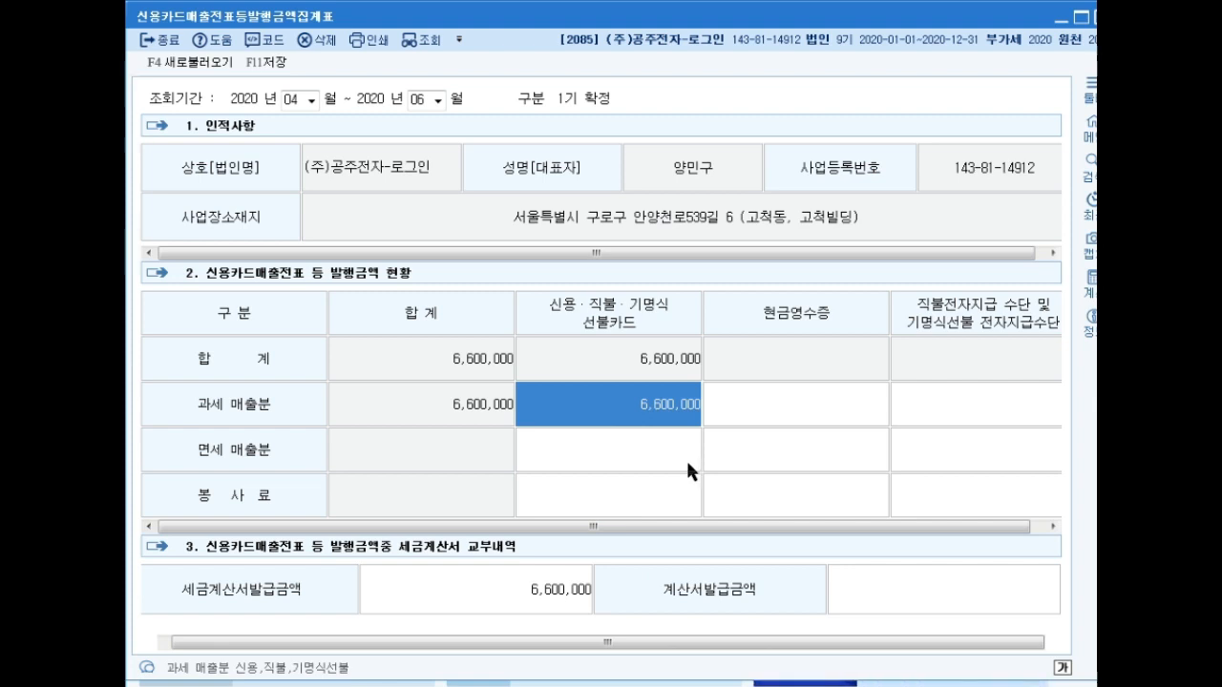
click(534, 598)
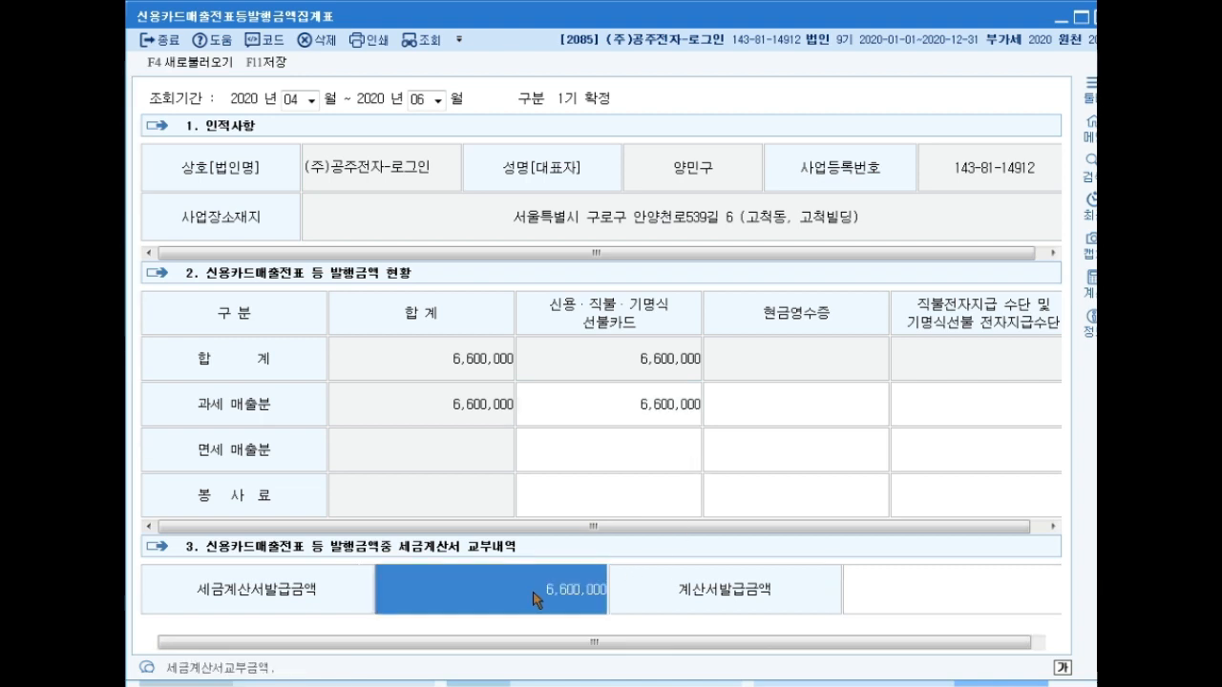
click(668, 406)
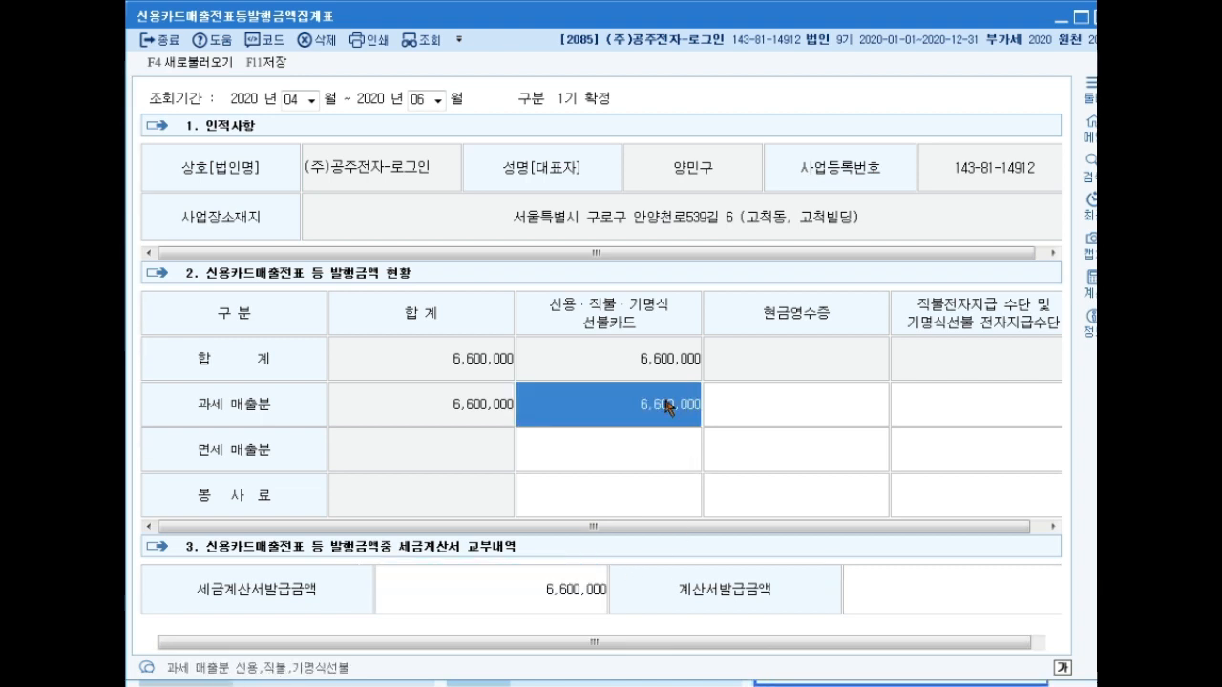
click(533, 589)
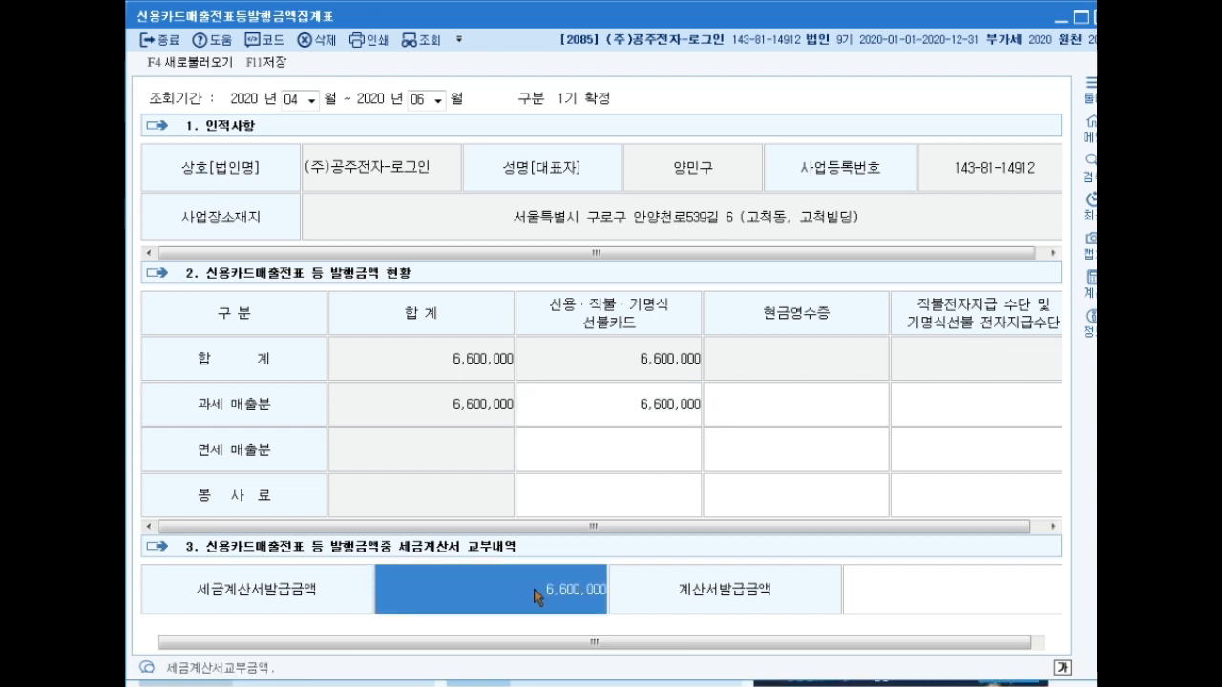
click(628, 414)
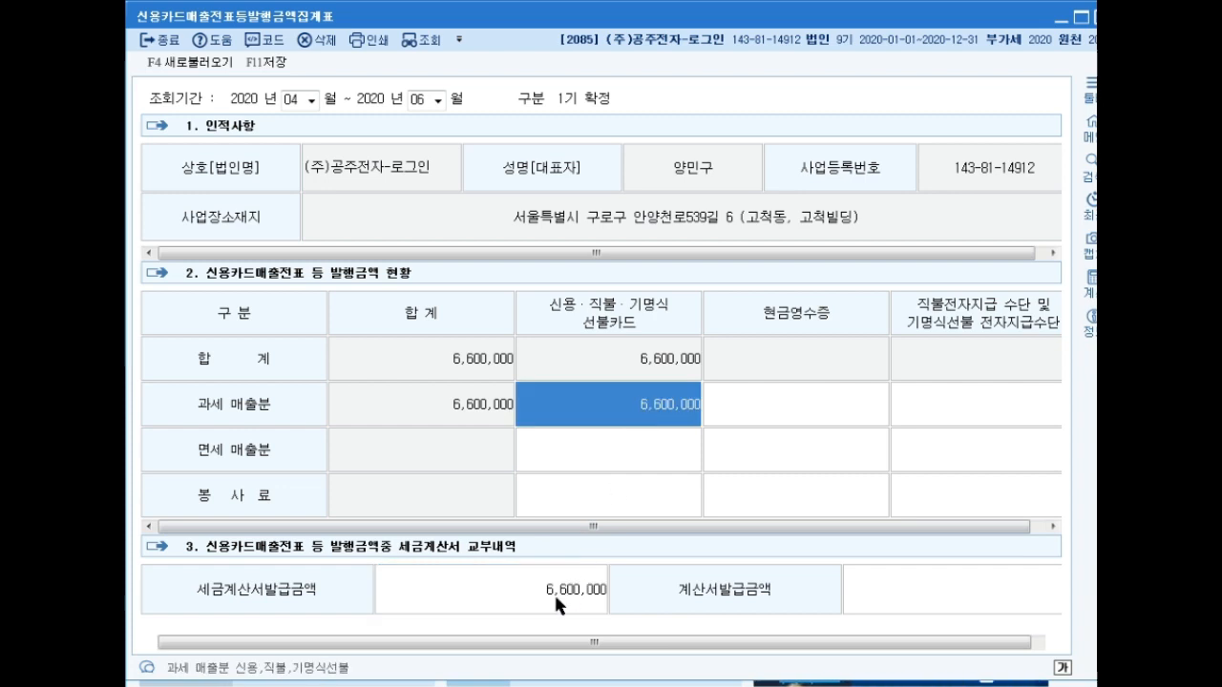
click(553, 592)
click(658, 408)
click(551, 584)
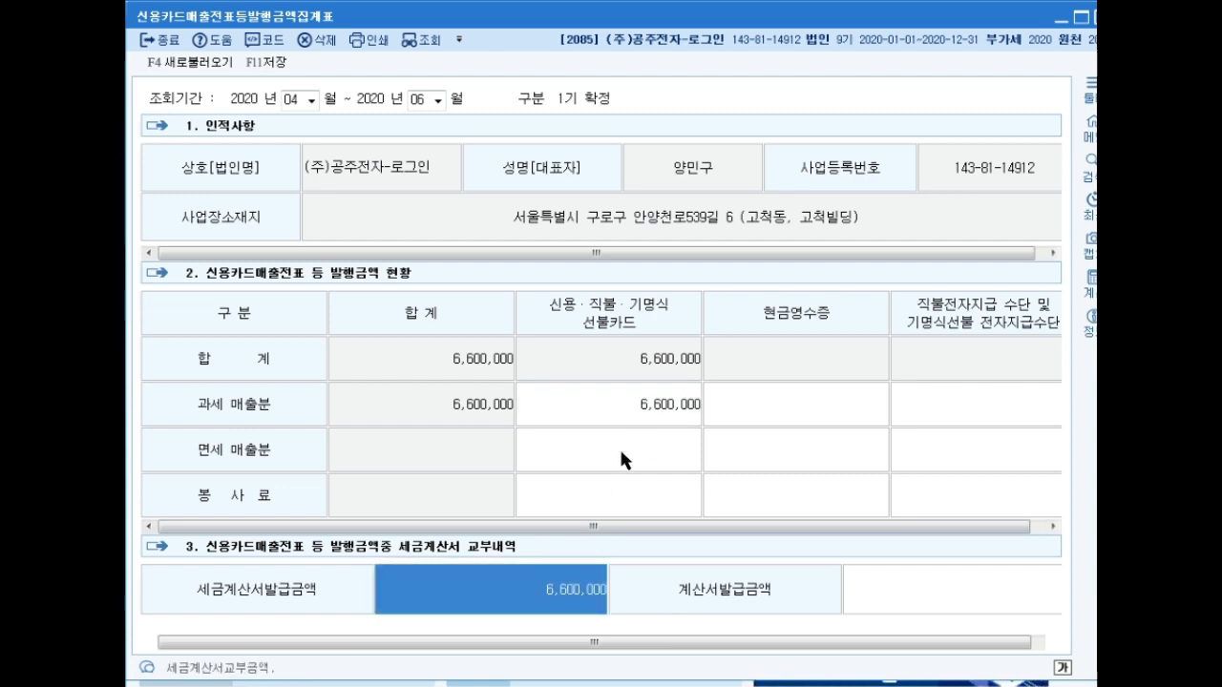
click(656, 410)
click(525, 589)
click(625, 420)
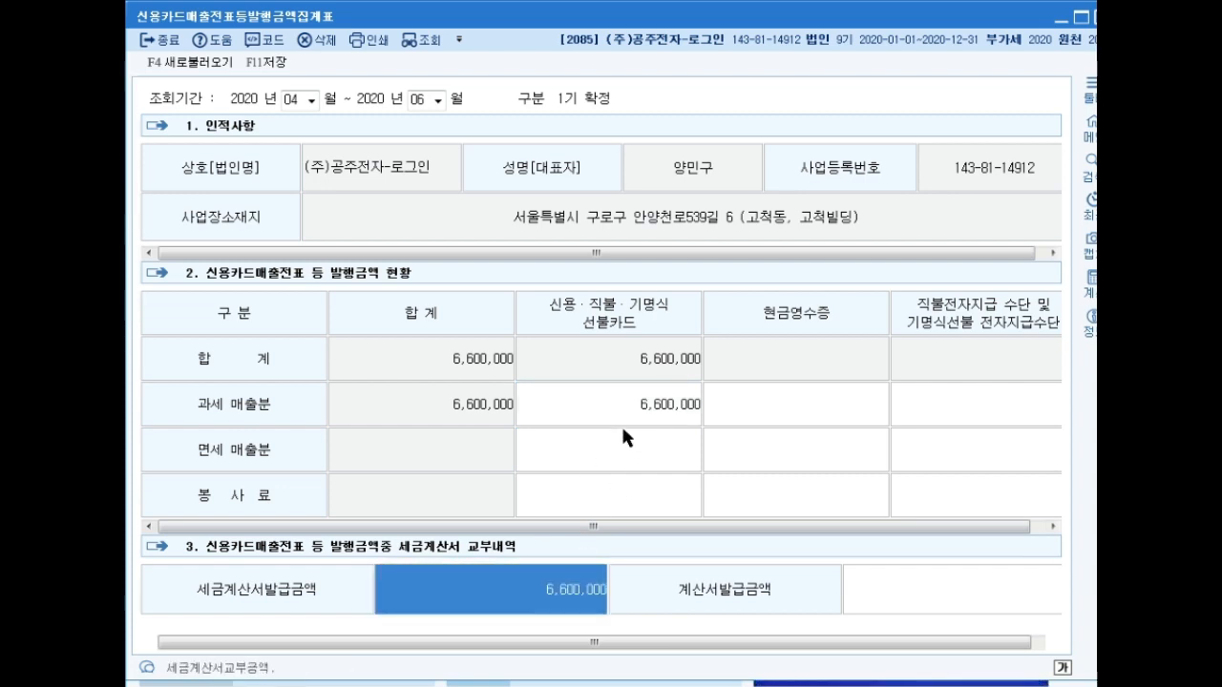
click(541, 585)
click(656, 402)
click(553, 589)
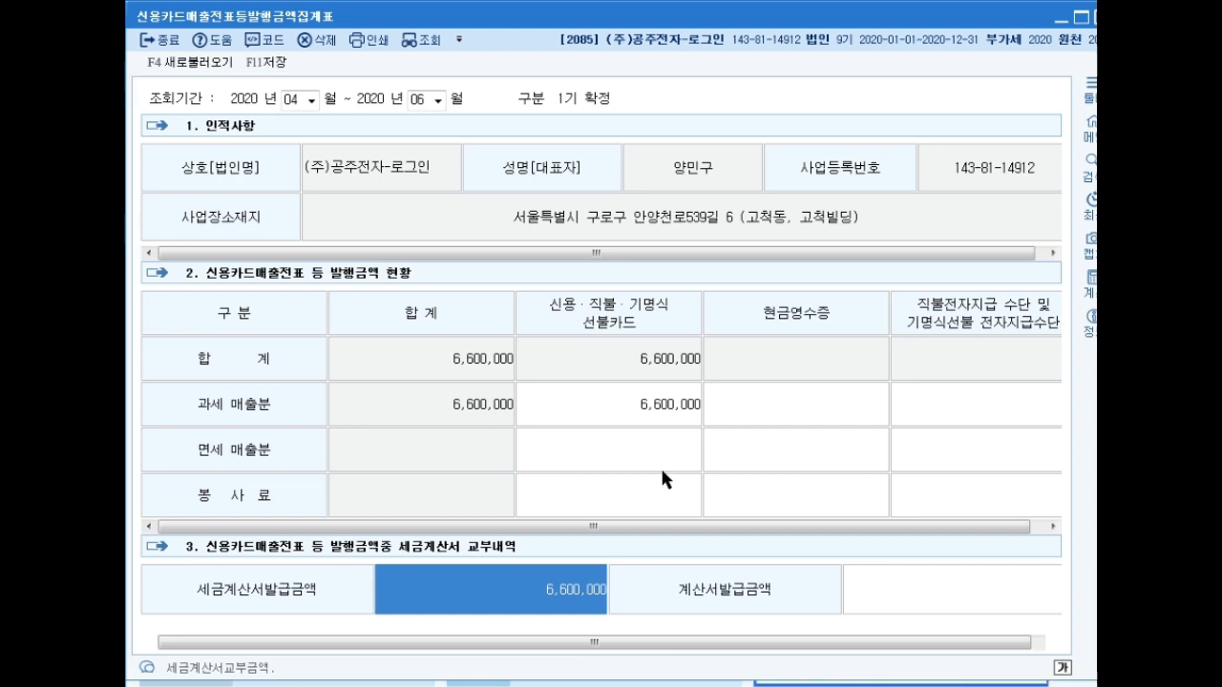
mouse_move(513, 284)
mouse_down()
mouse_move(565, 314)
mouse_move(704, 341)
mouse_up()
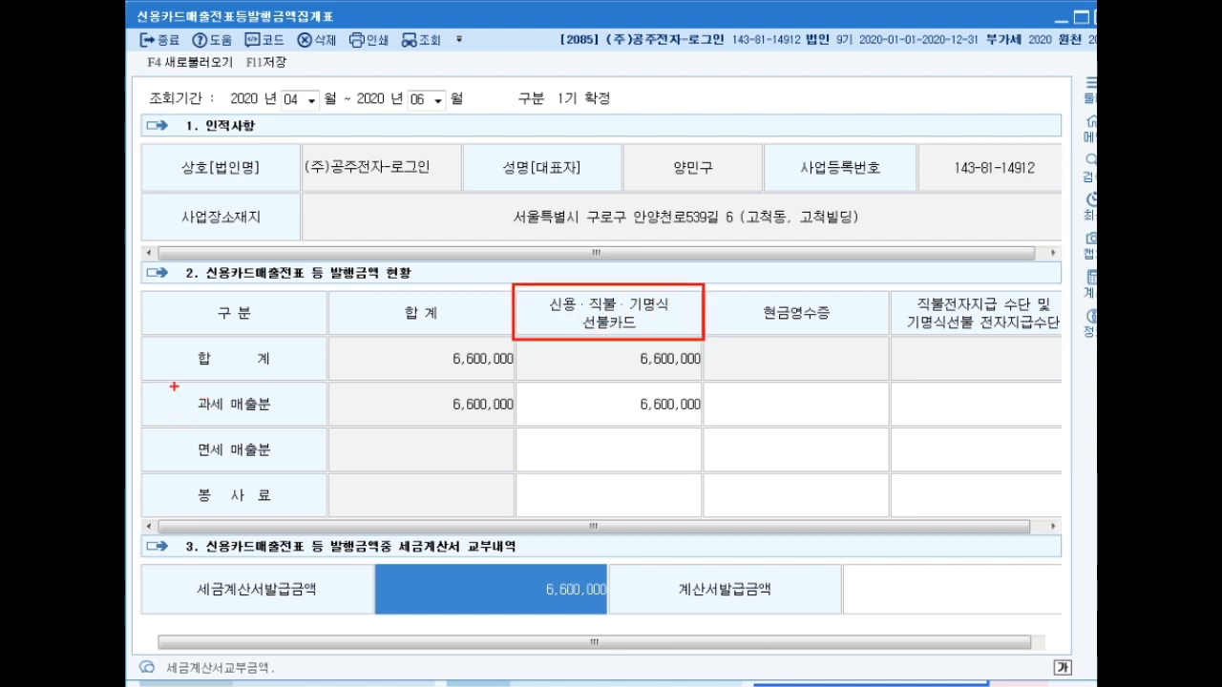
drag(174, 385, 294, 424)
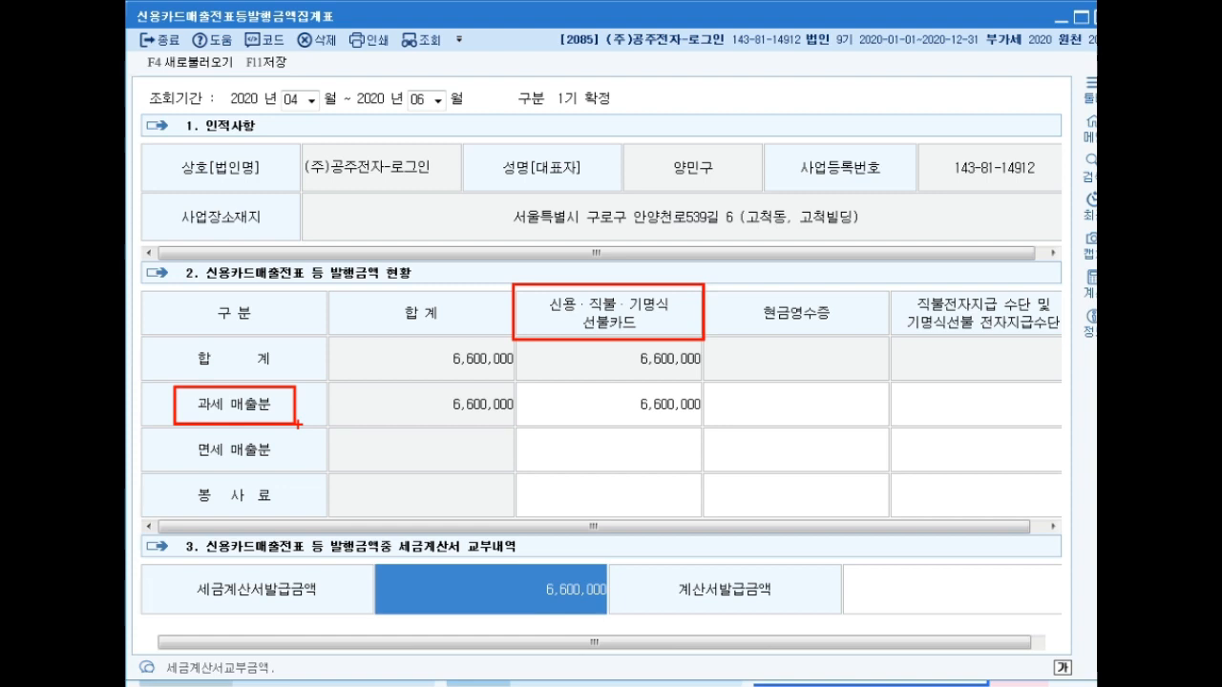
key(Escape)
- Set the 과세 매출분 card amount to 7,040,000 and its 현금영수증 amount to 440,000
click(635, 410)
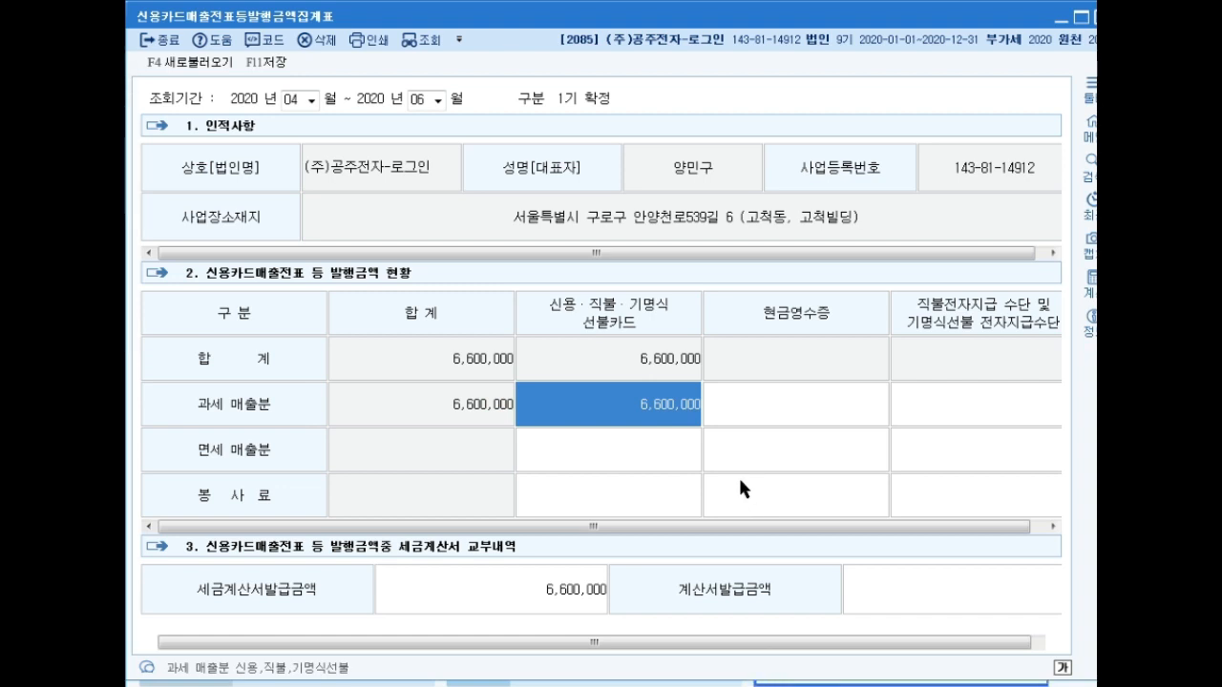
text(7,040,000)
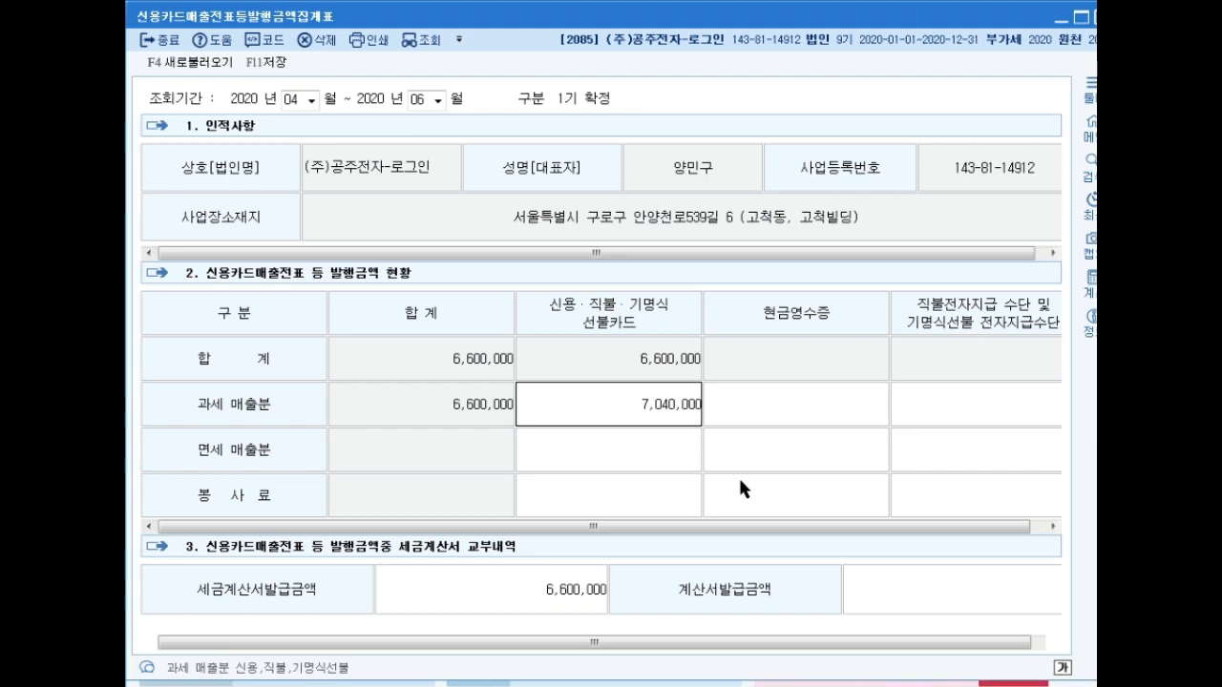
key(Return)
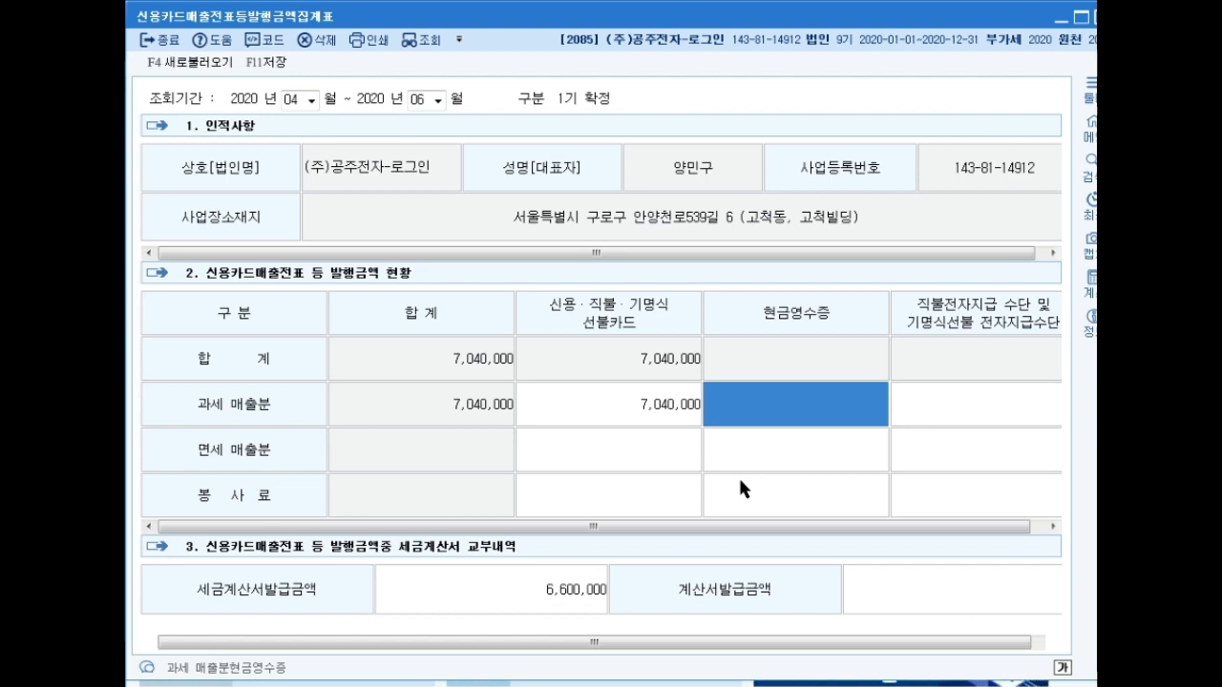
text(4400000)
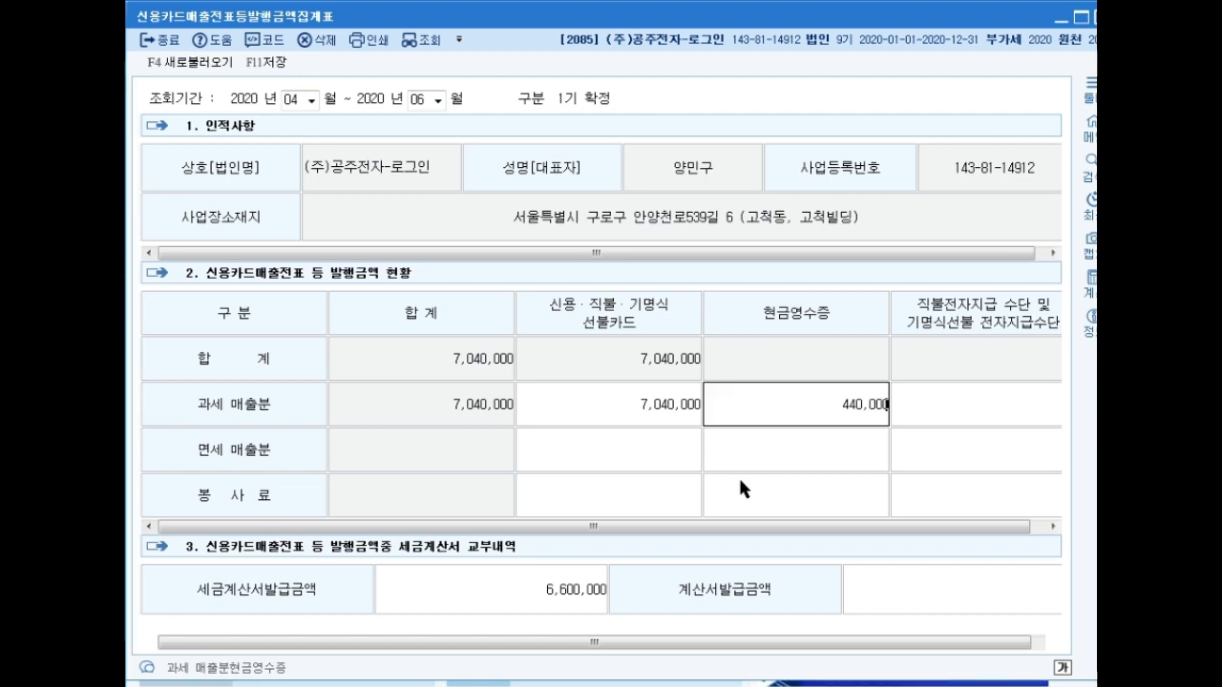
key(Return)
key(Down)
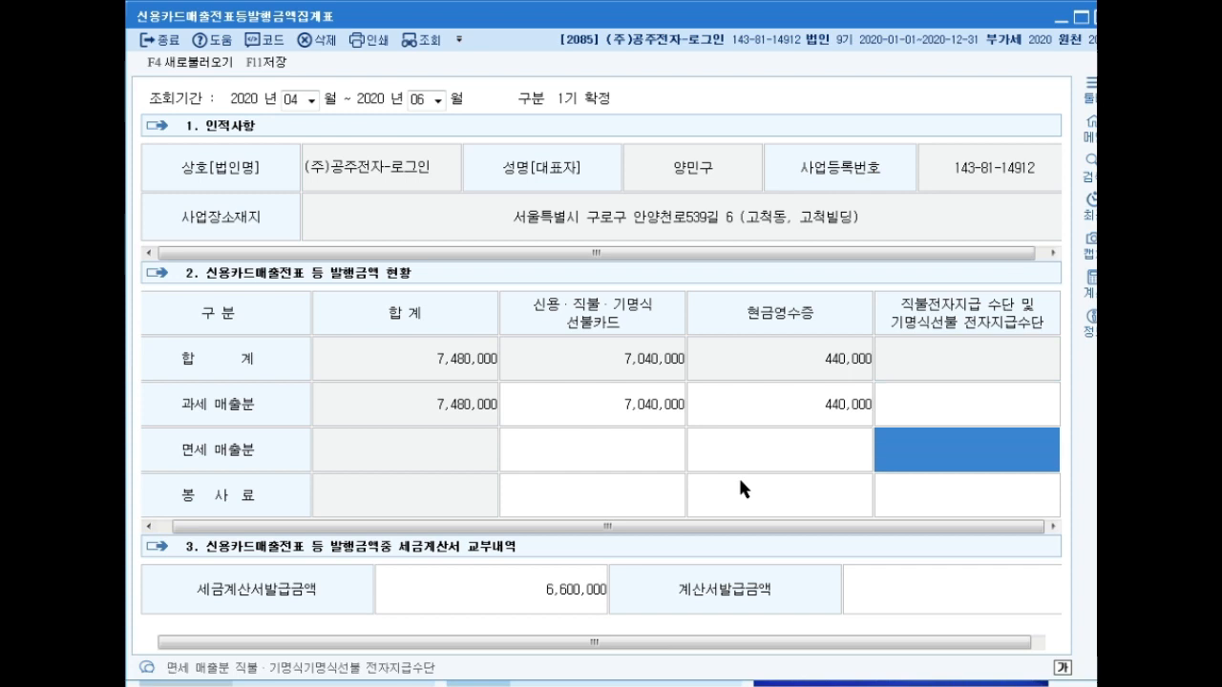
key(Left)
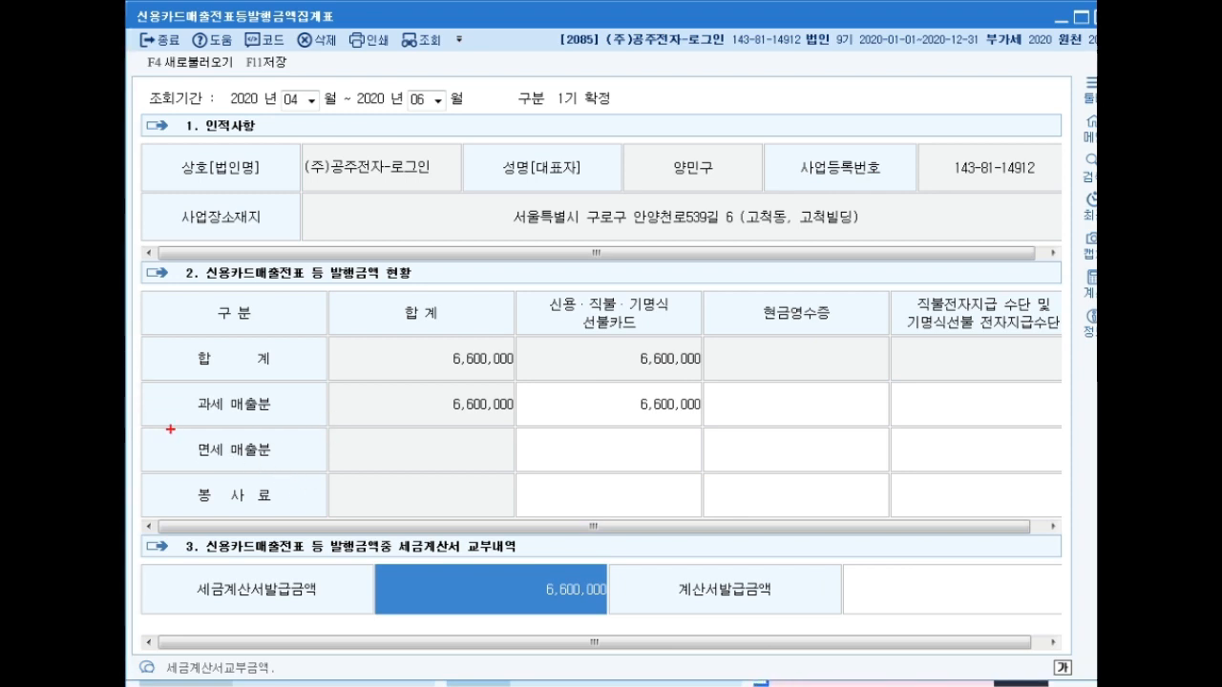
- Examine the 면세 매출분 cells for card and 현금영수증 sales, along with the 계산서발급금액 field
drag(169, 429, 328, 472)
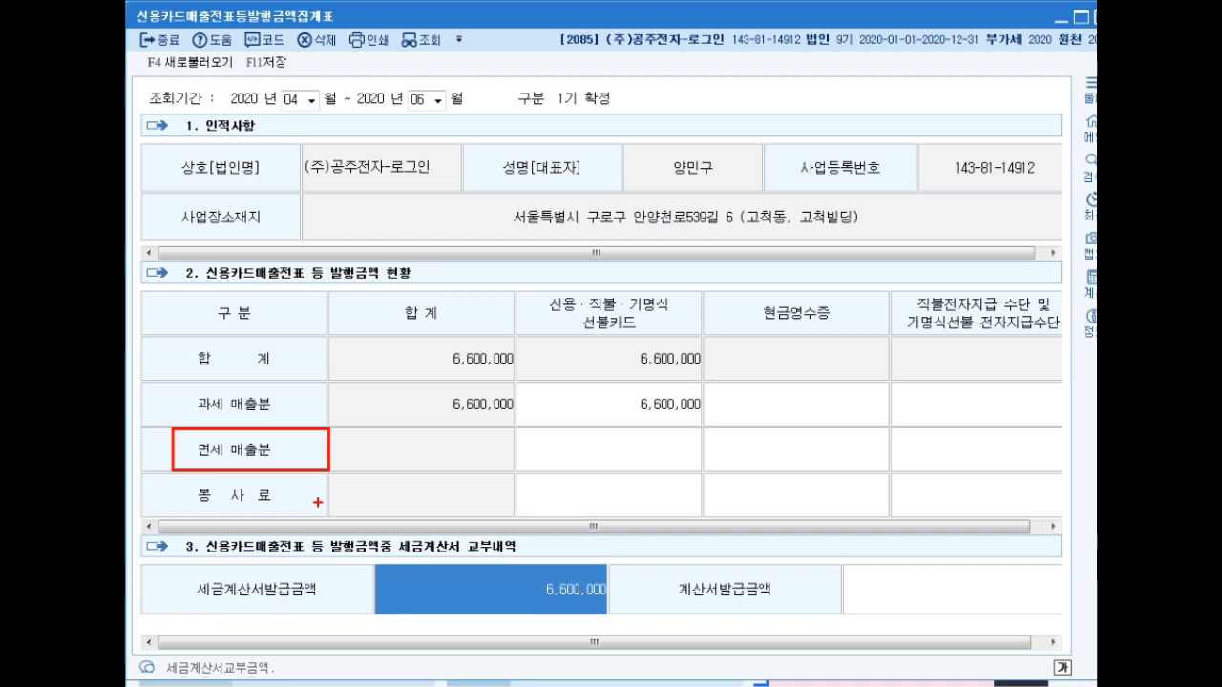
key(Escape)
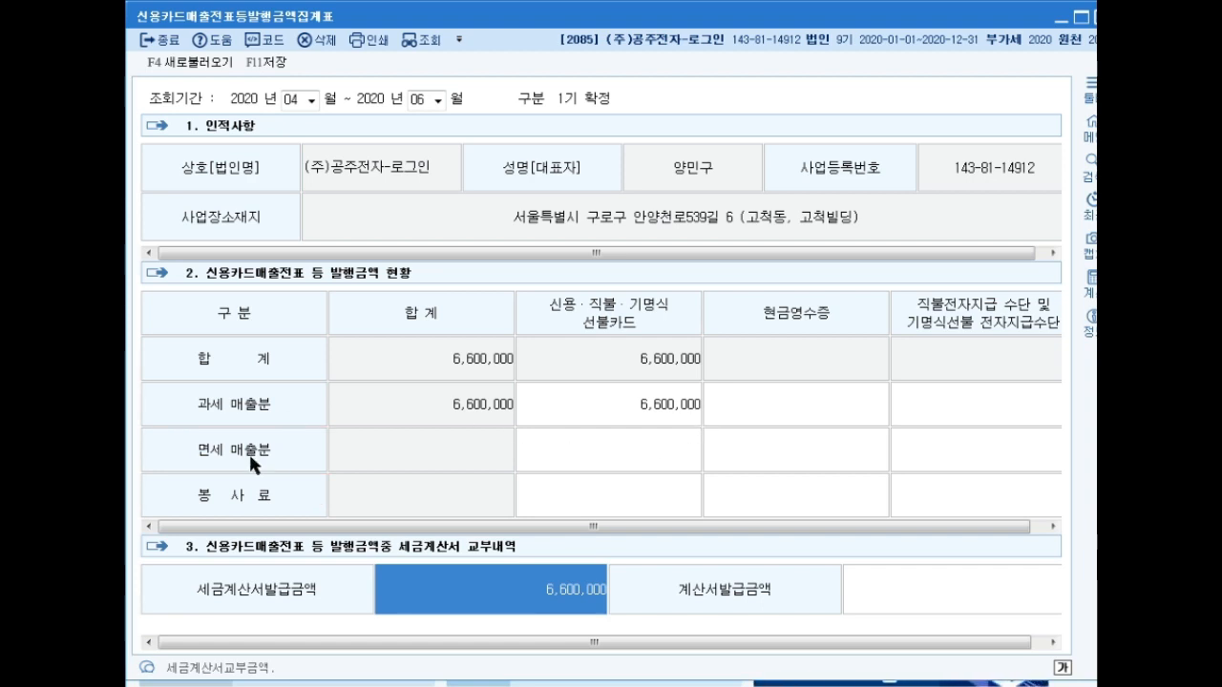
click(629, 457)
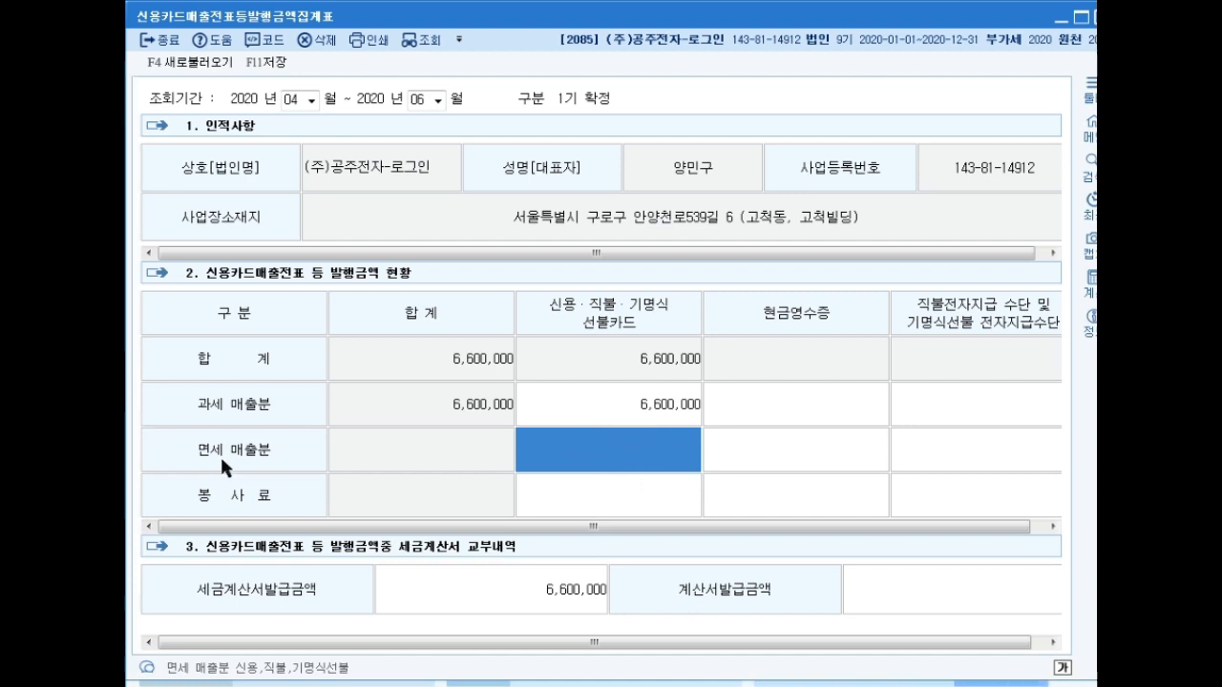
click(781, 460)
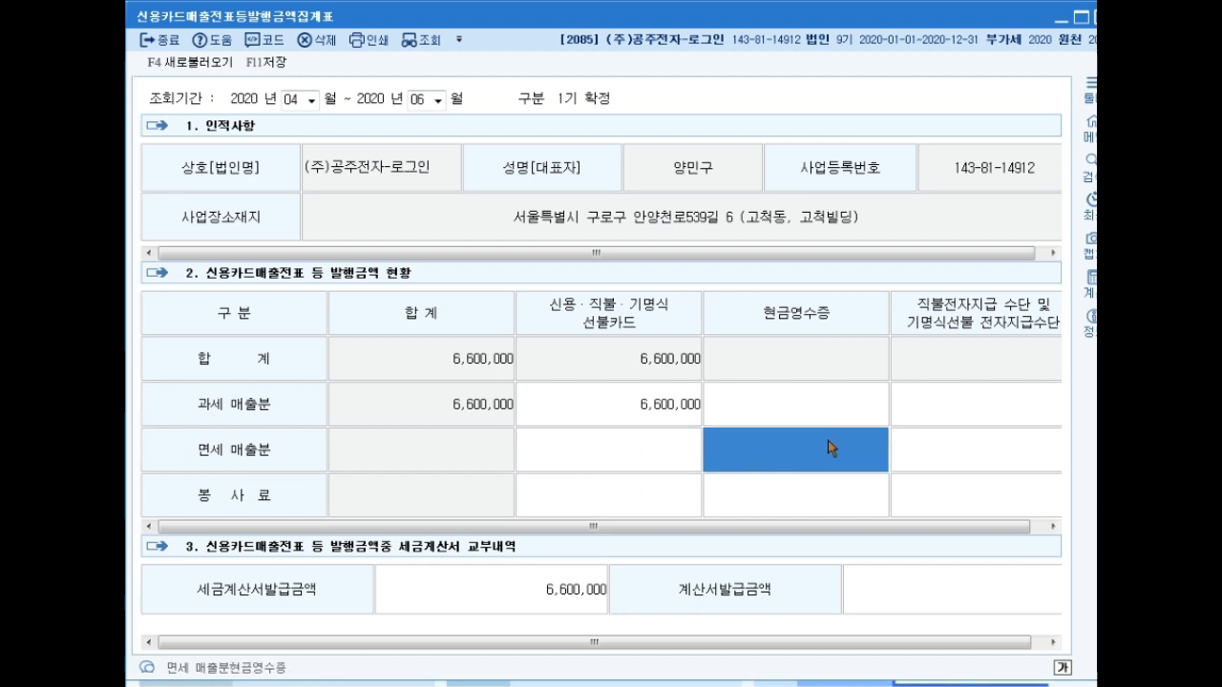
click(646, 465)
click(771, 460)
click(640, 459)
click(773, 460)
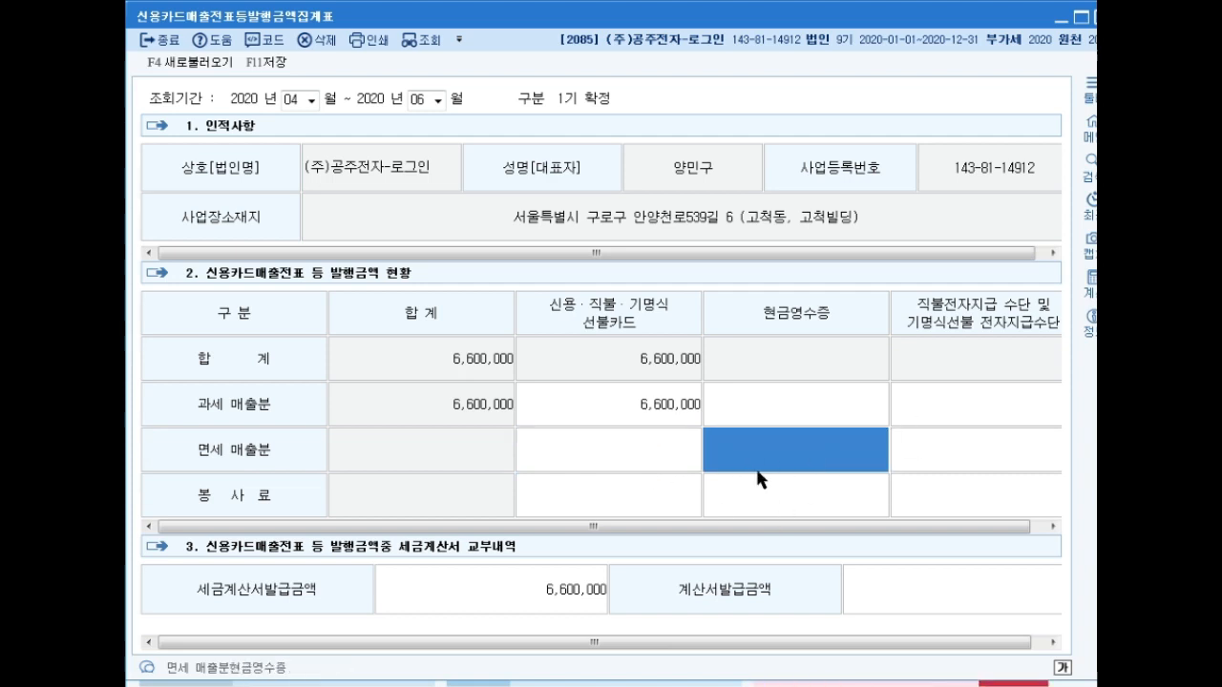
click(659, 455)
click(763, 445)
click(676, 451)
click(771, 457)
click(654, 458)
click(773, 454)
click(654, 457)
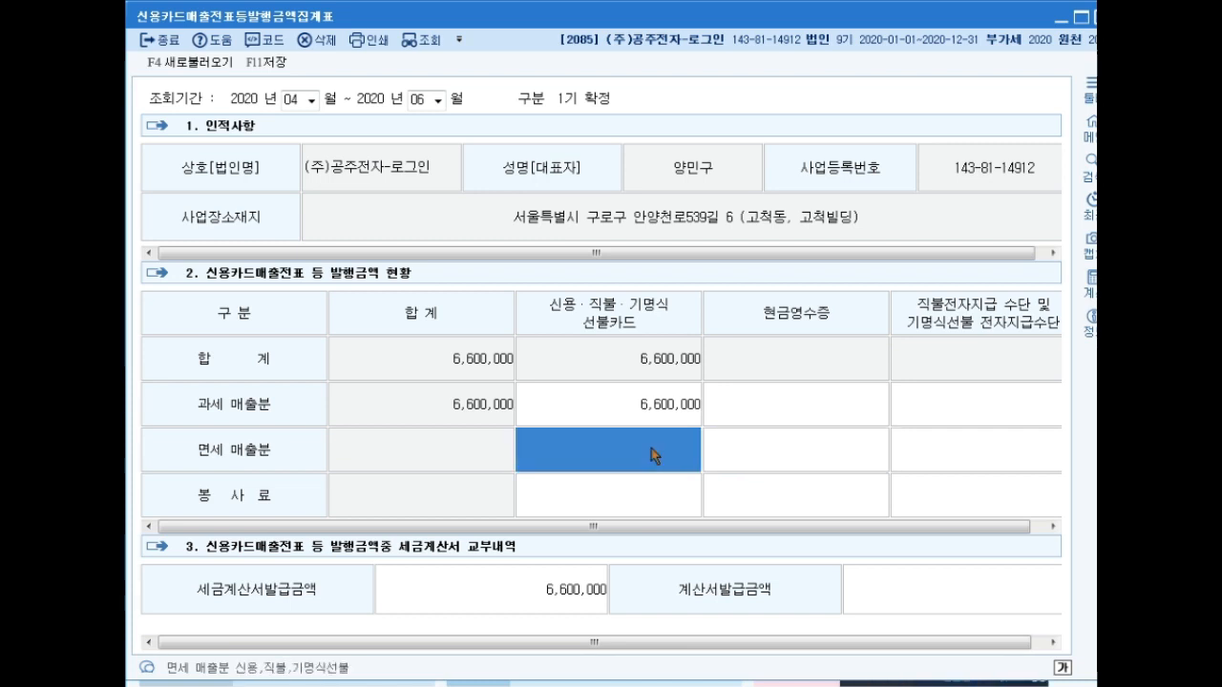
click(773, 454)
click(630, 452)
click(773, 452)
click(651, 459)
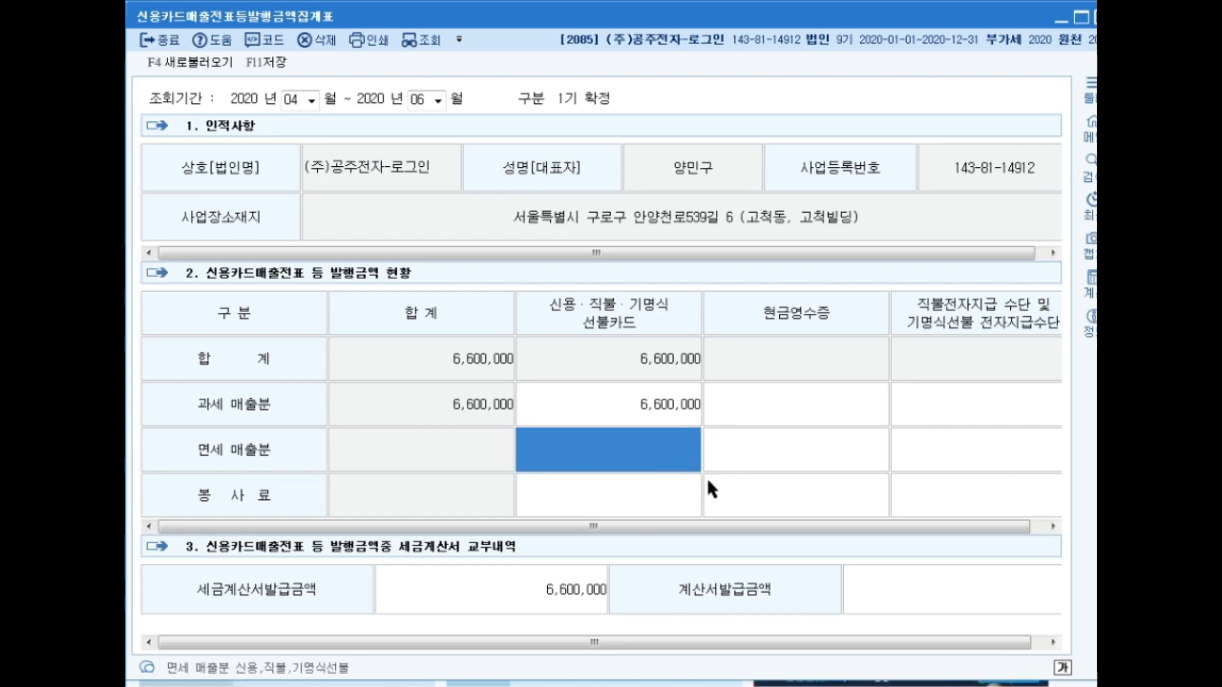
click(914, 592)
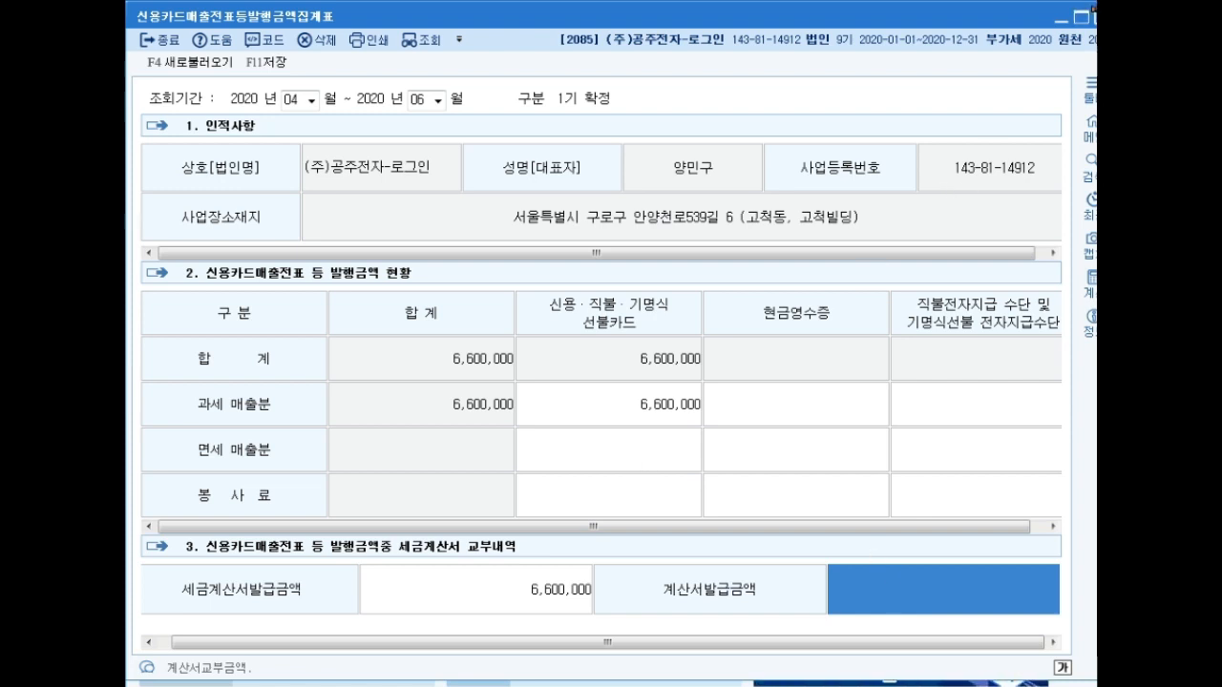
- Close the 신용카드매출전표등발행금액집계표 form and return to the 부가가치 menu
click(1093, 15)
click(674, 387)
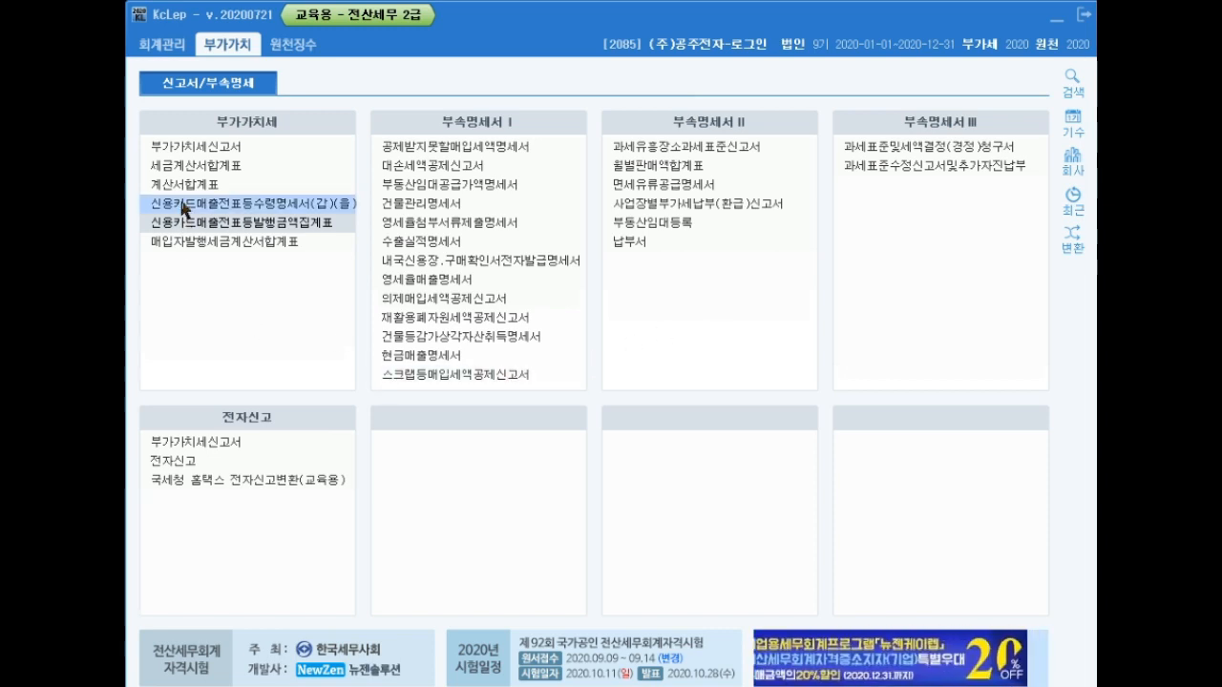
- Open the 부가가치세신고서 and set its 조회기간 to October 1 through December 31, 2020
click(272, 147)
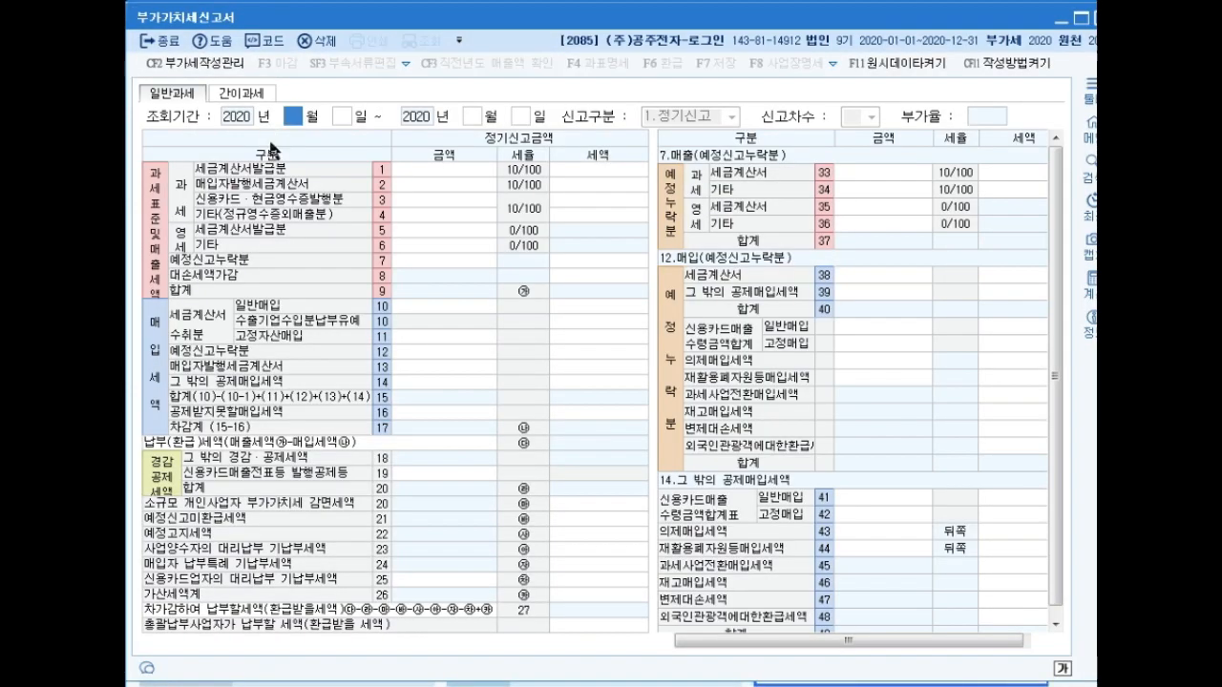
text(10)
key(Return)
key(Return)
text(12)
key(Return)
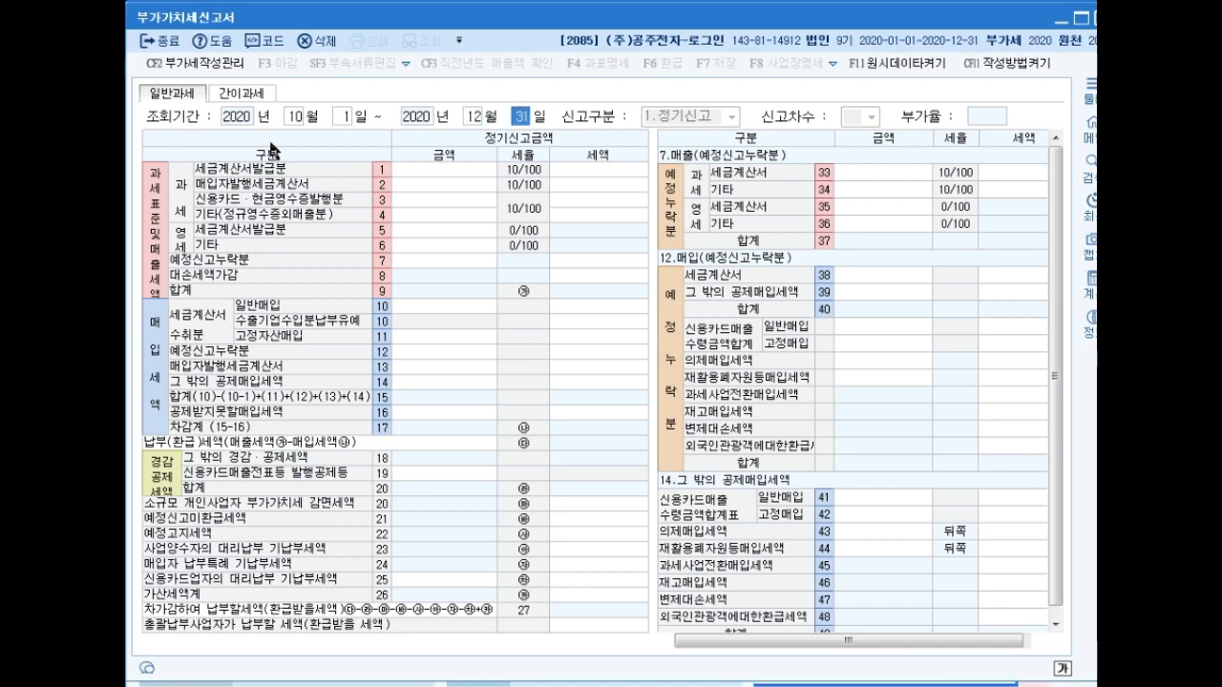
key(Return)
key(Return)
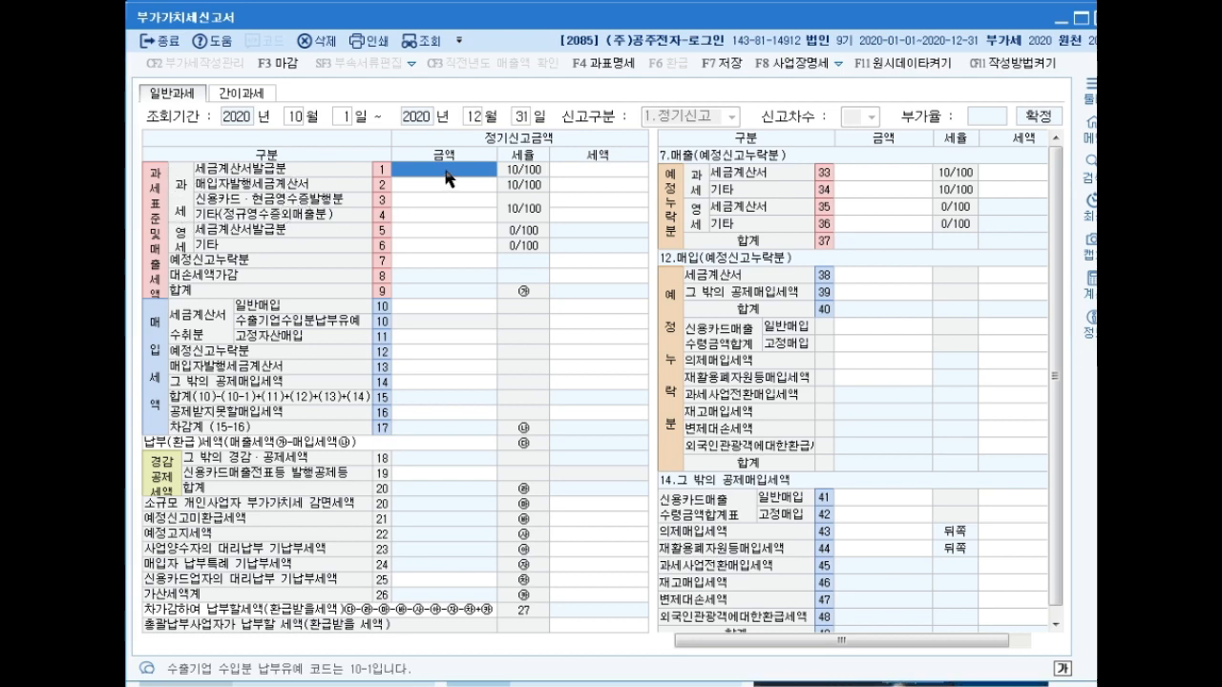
- Set the 과세 세금계산서발급분 amount in row 1 to 150,000,000
text(150000000)
key(Return)
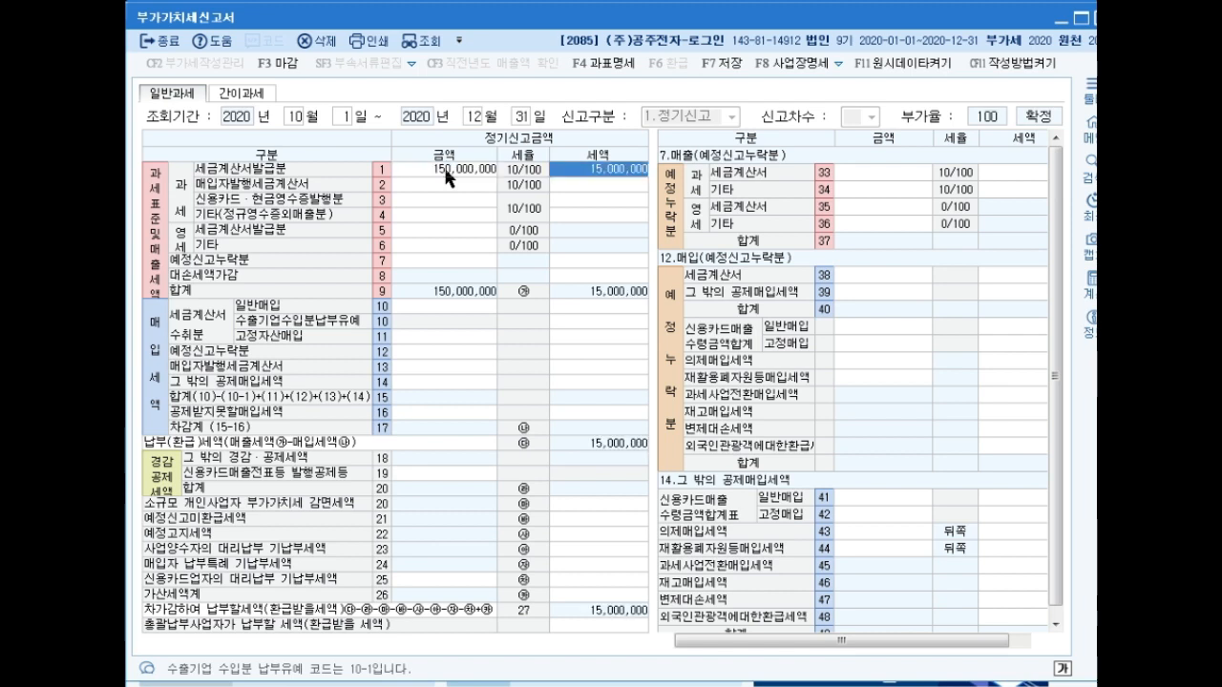
key(Return)
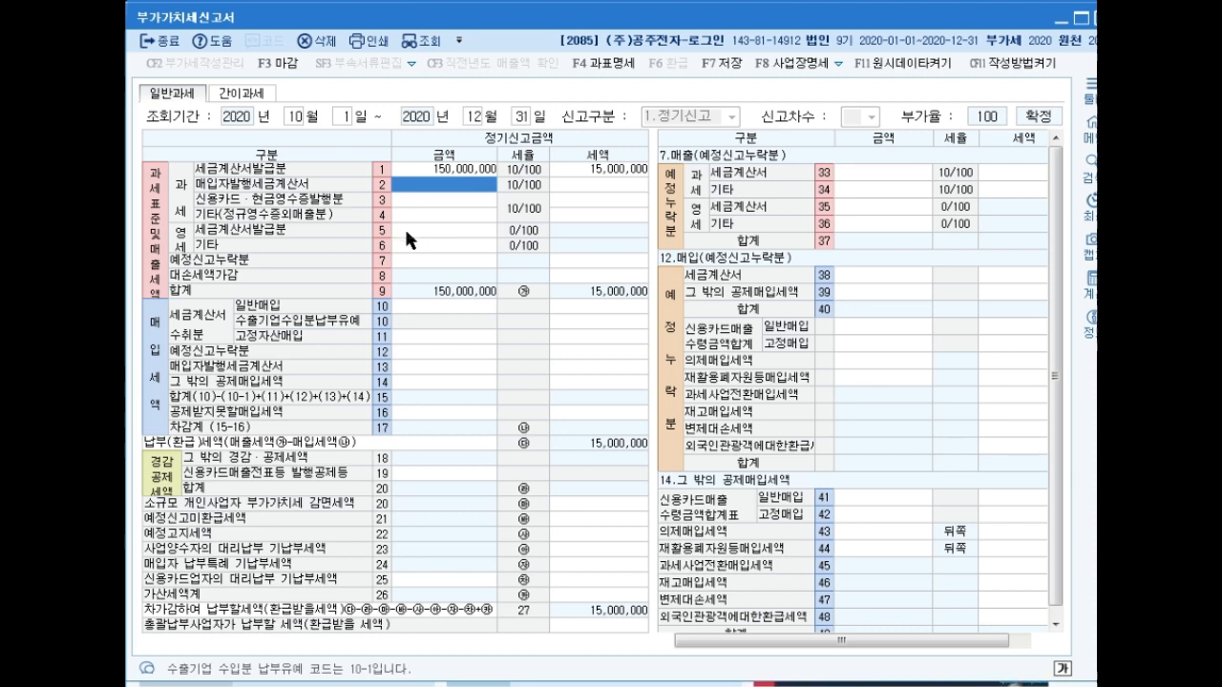
- Change the 과세 세금계산서발급분 amount in row 1 to 160,000,000
key(Up)
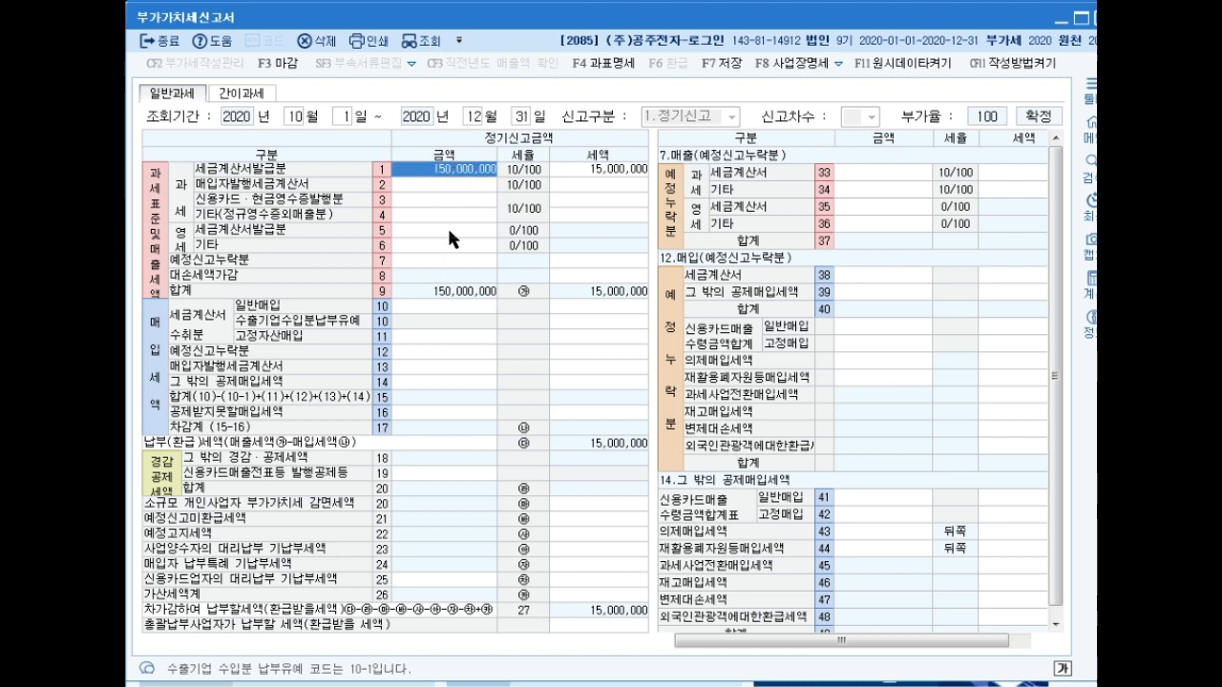
text(160000000)
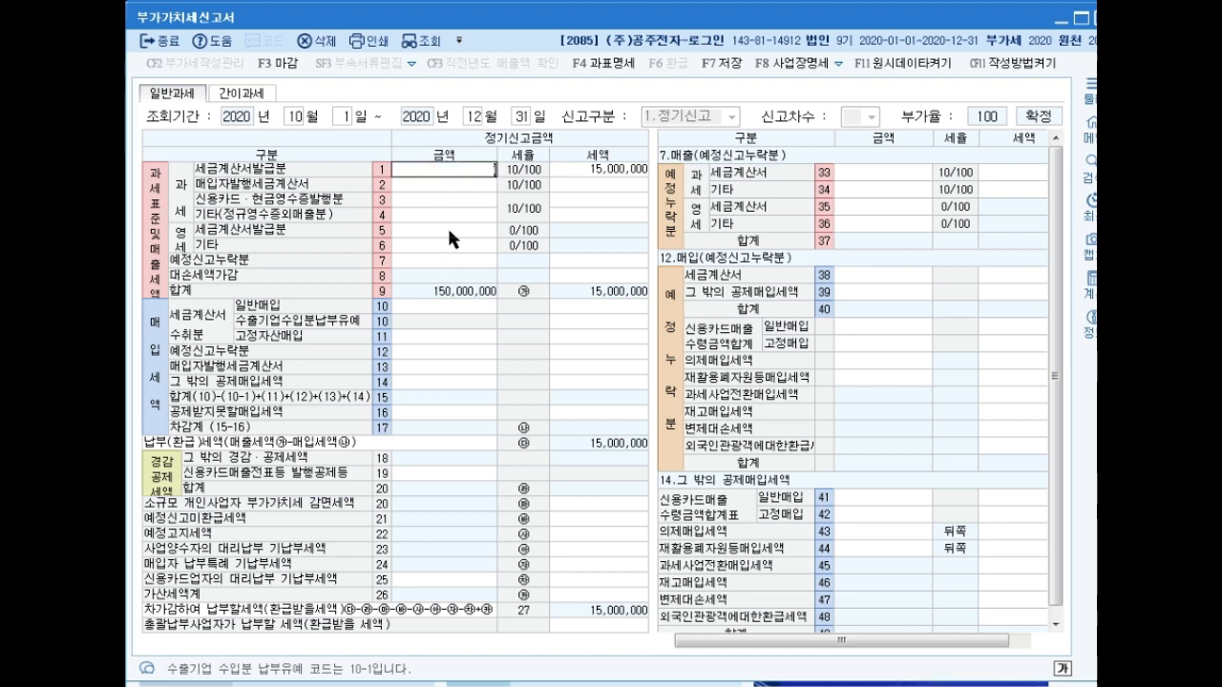
key(Return)
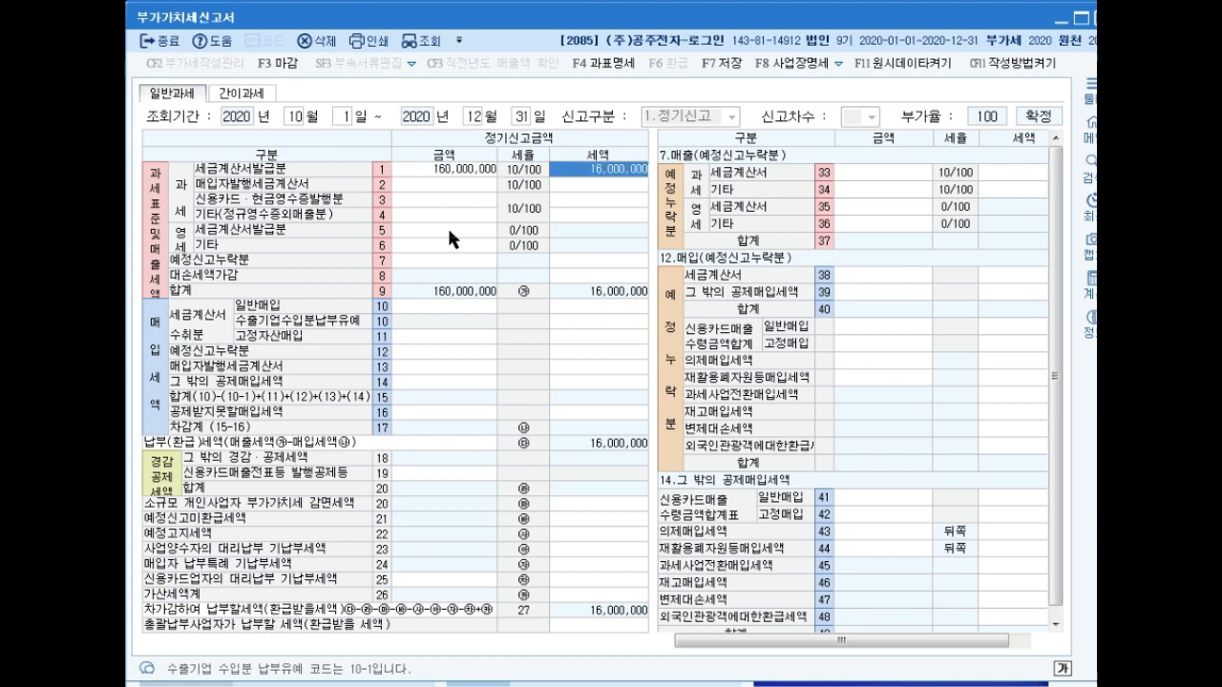
key(Return)
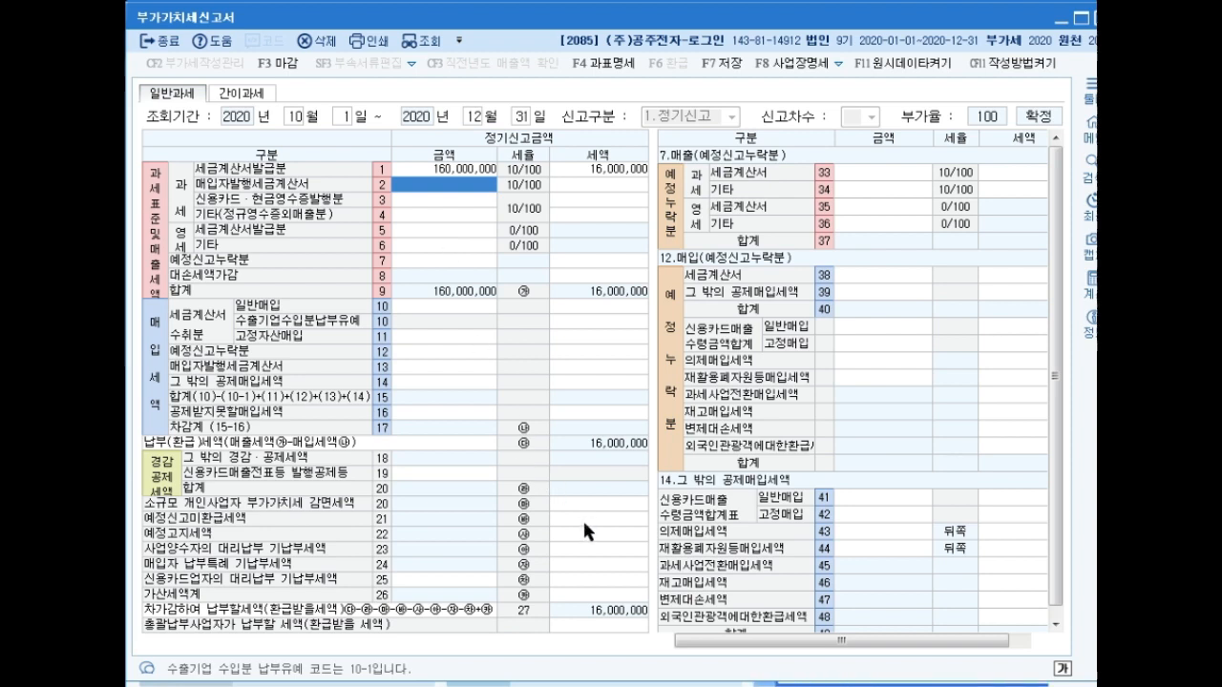
- In 25.가산세명세, set the 세금계산서 미발급 등 amount in row 64 to 10,000,000 and its penalty tax to 100,000
click(613, 595)
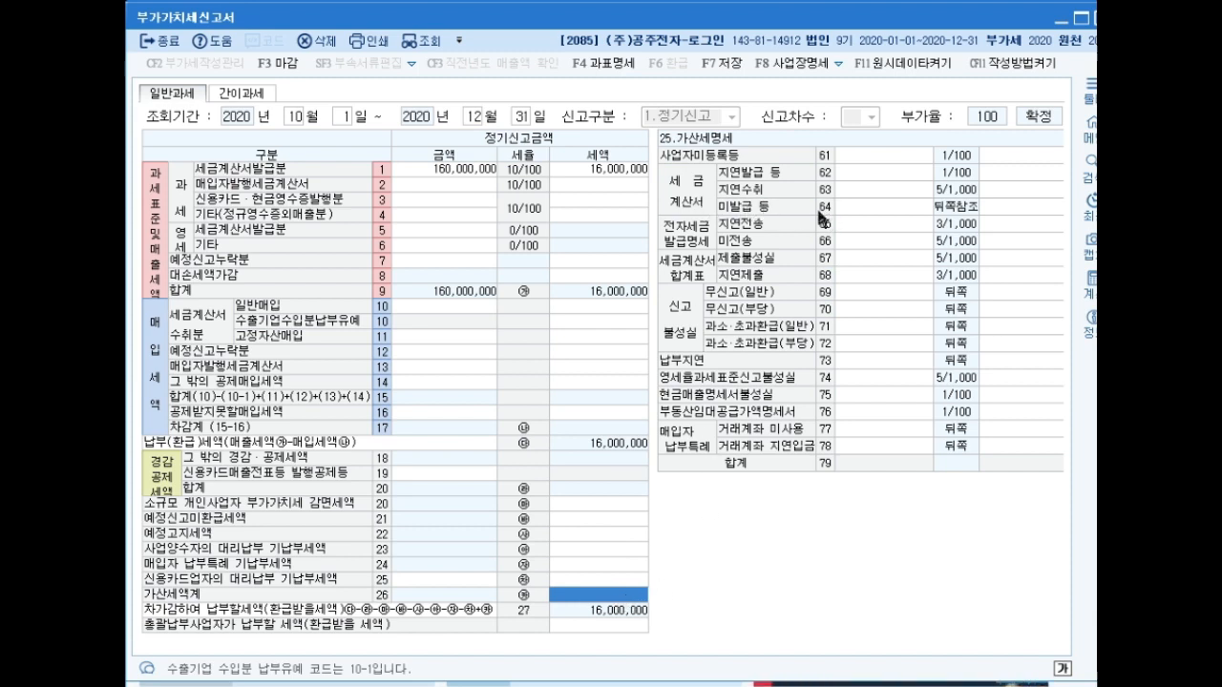
click(875, 205)
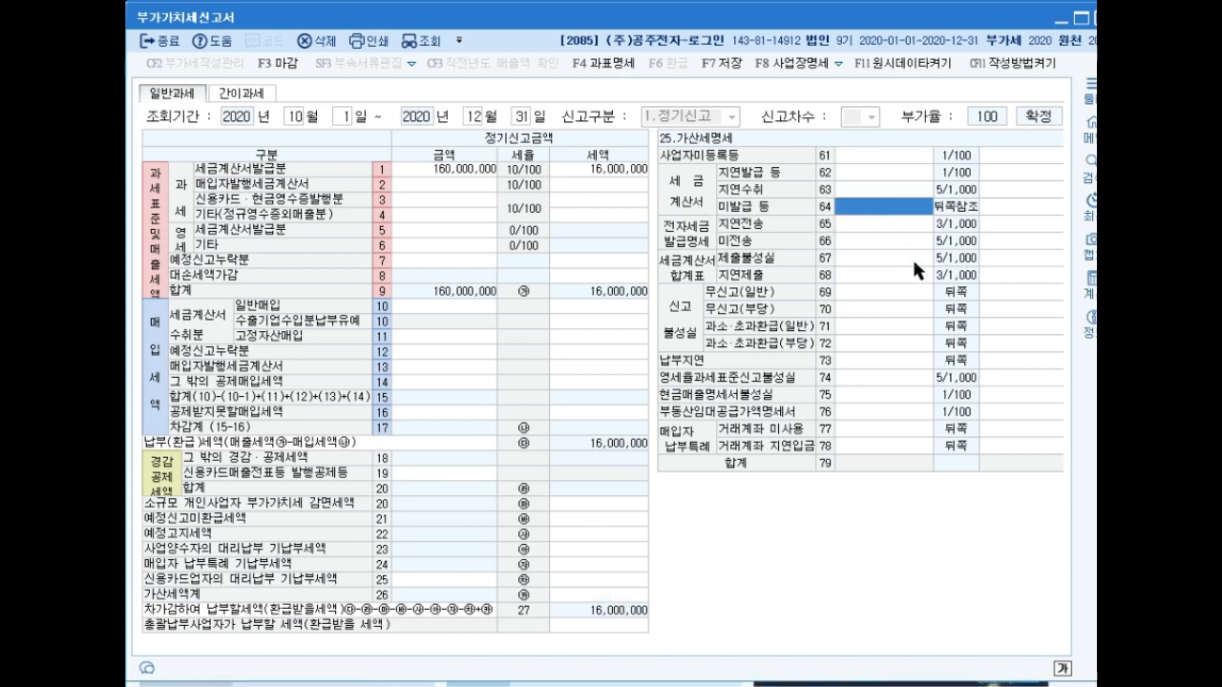
text(10000000)
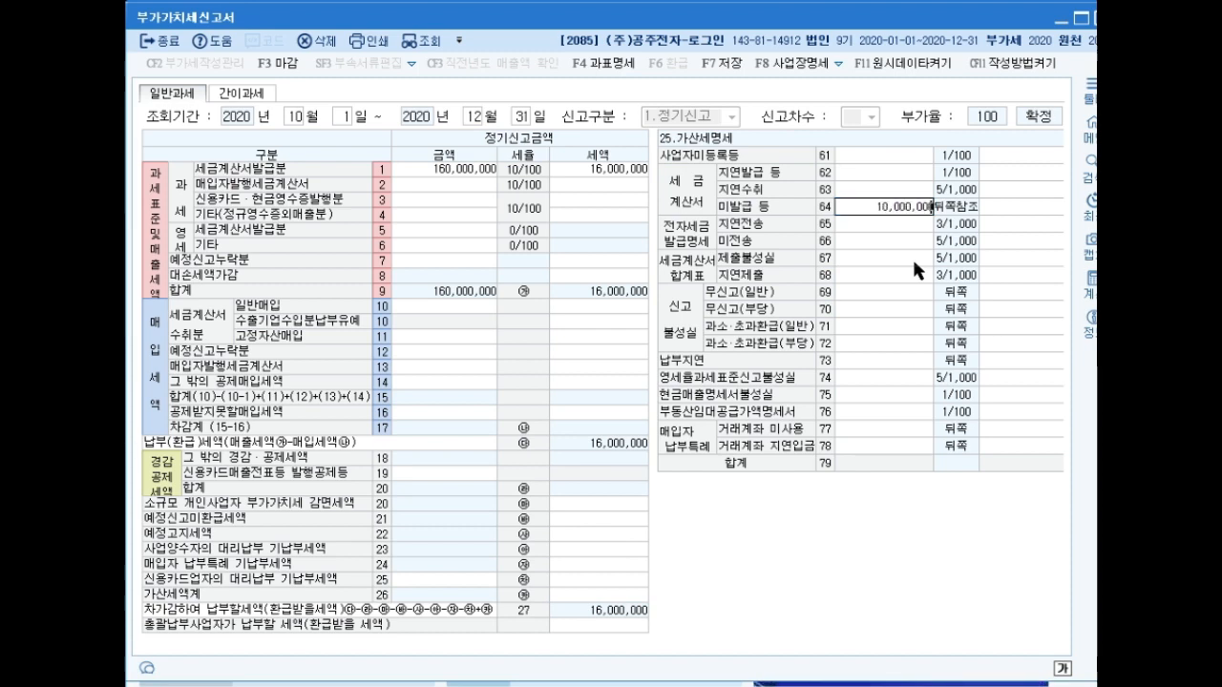
key(Return)
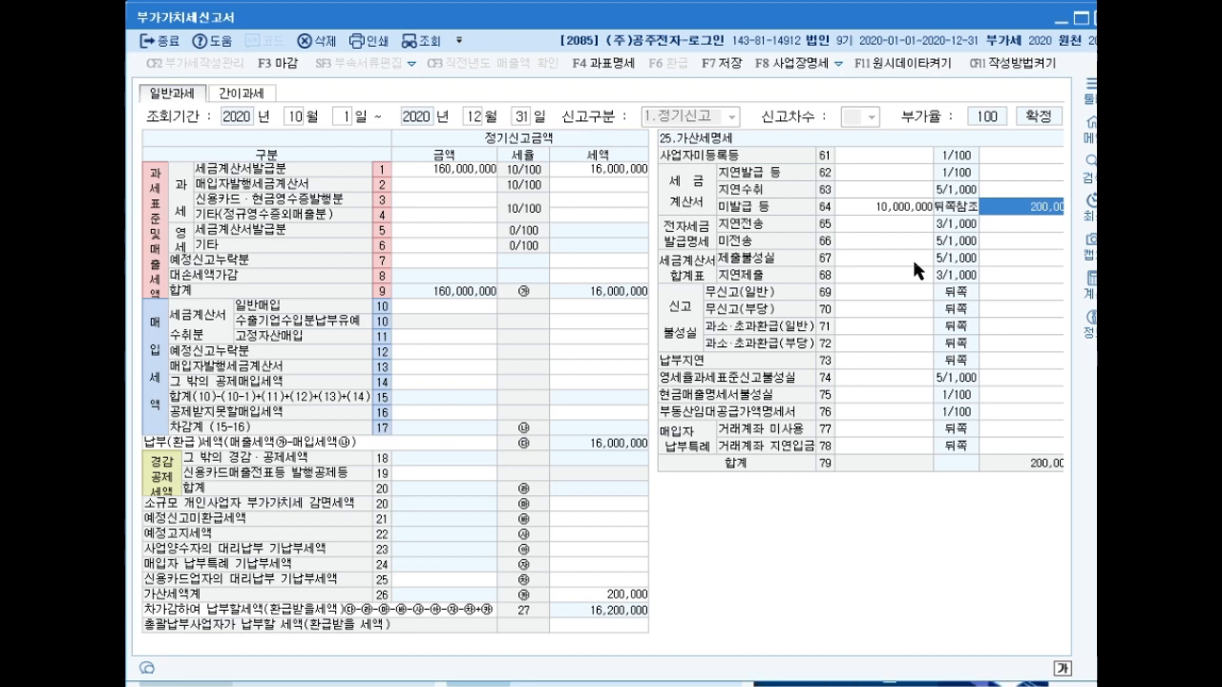
text(100000)
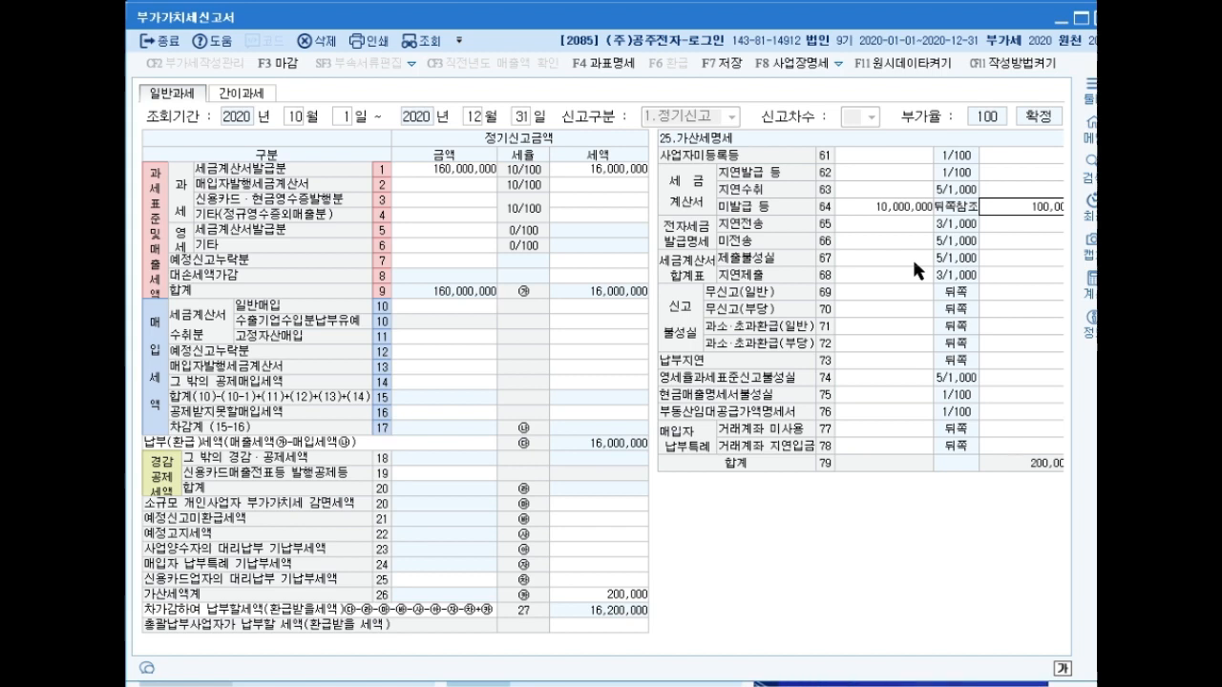
key(Return)
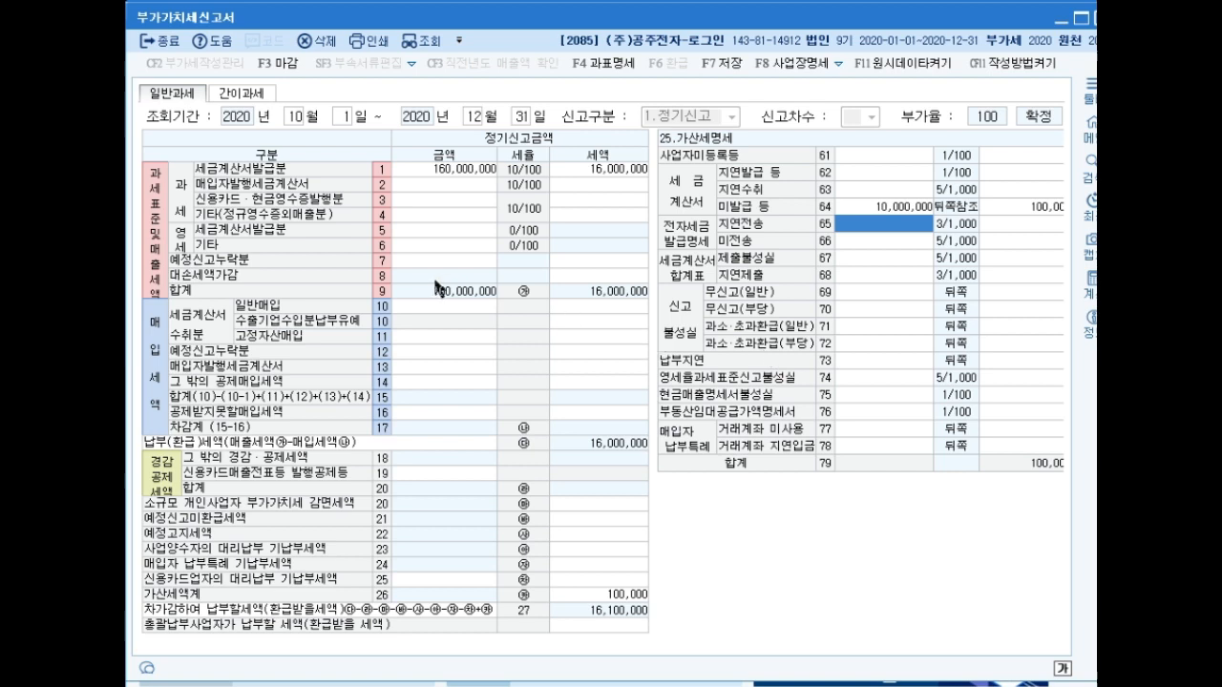
- Set the 과세 신용카드·현금영수증발행분 amount in row 3 to 6,200,000
click(444, 200)
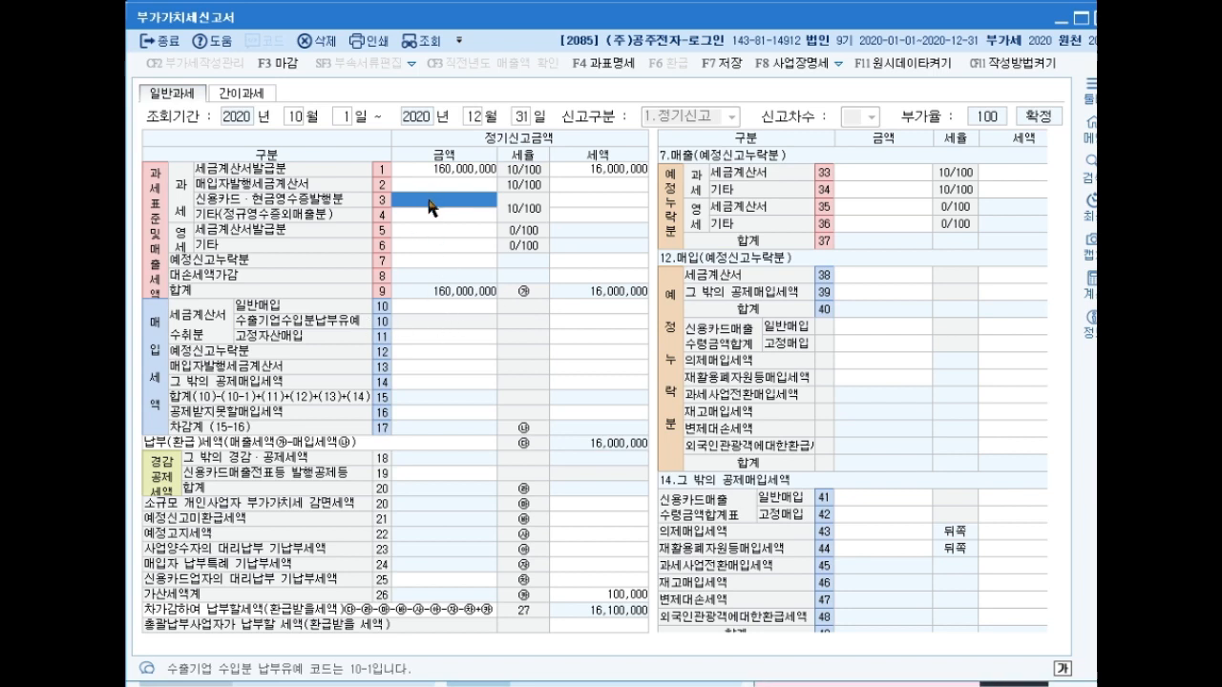
text(6,200,000)
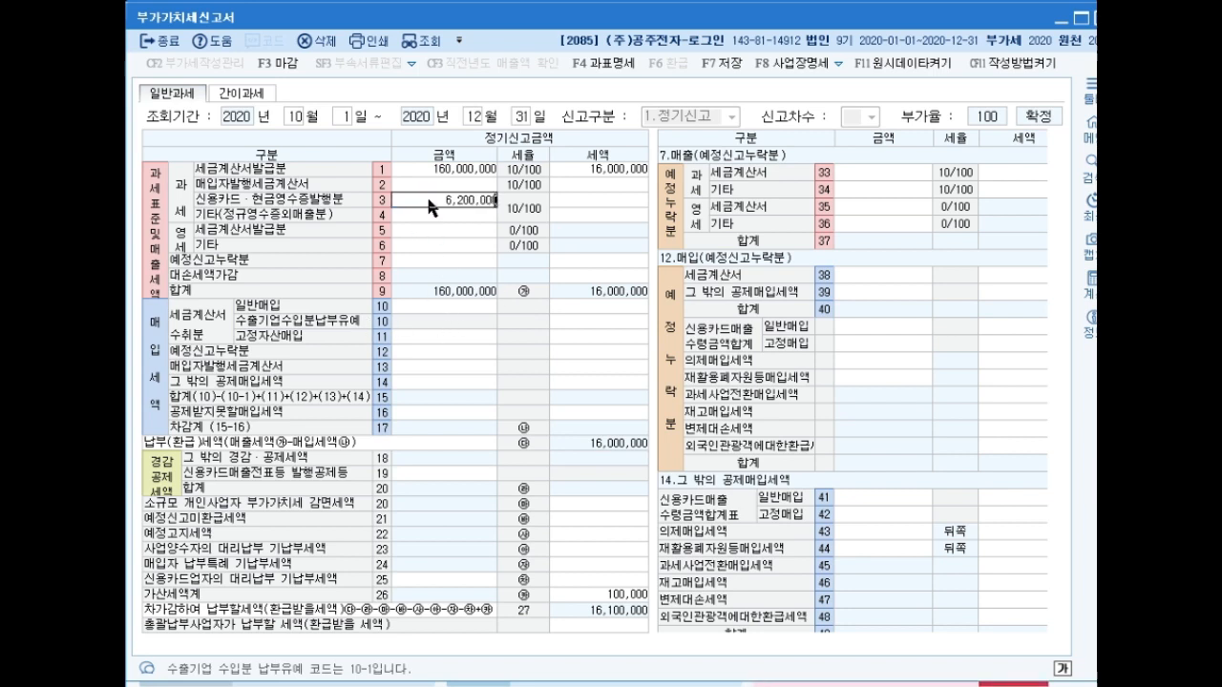
key(Return)
key(Return)
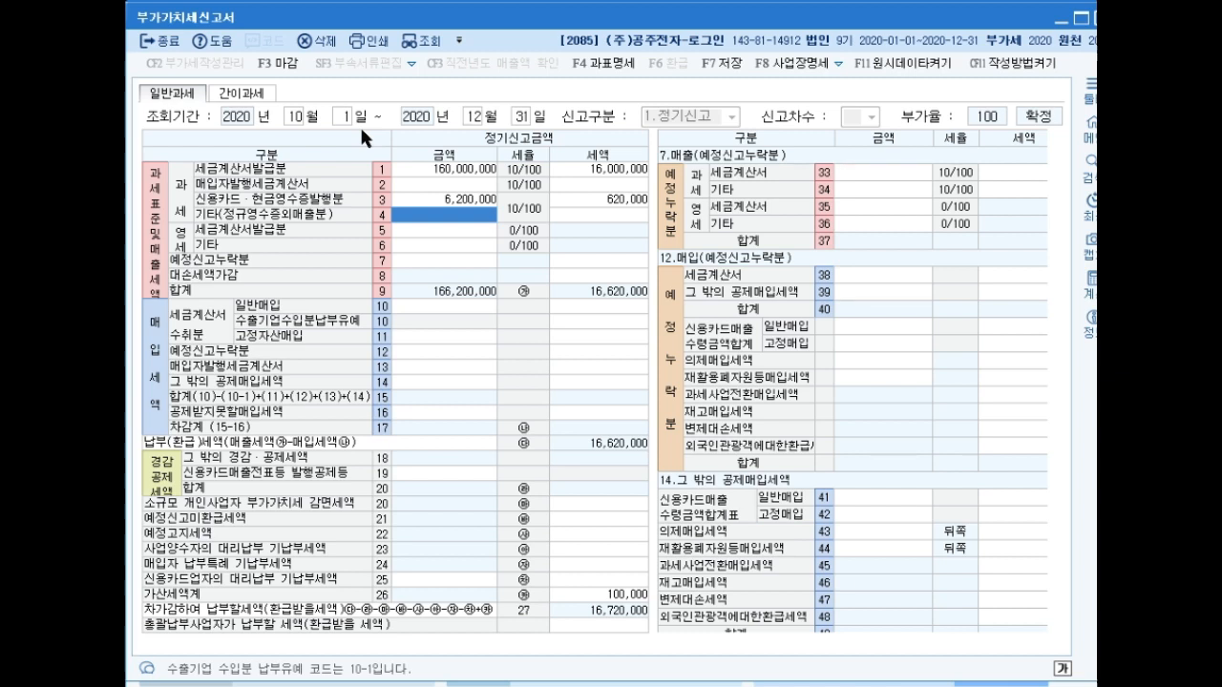
- Set the 대손세액가감 tax amount in row 8 to -400,000
key(Return)
key(Return)
key(Return)
key(Return)
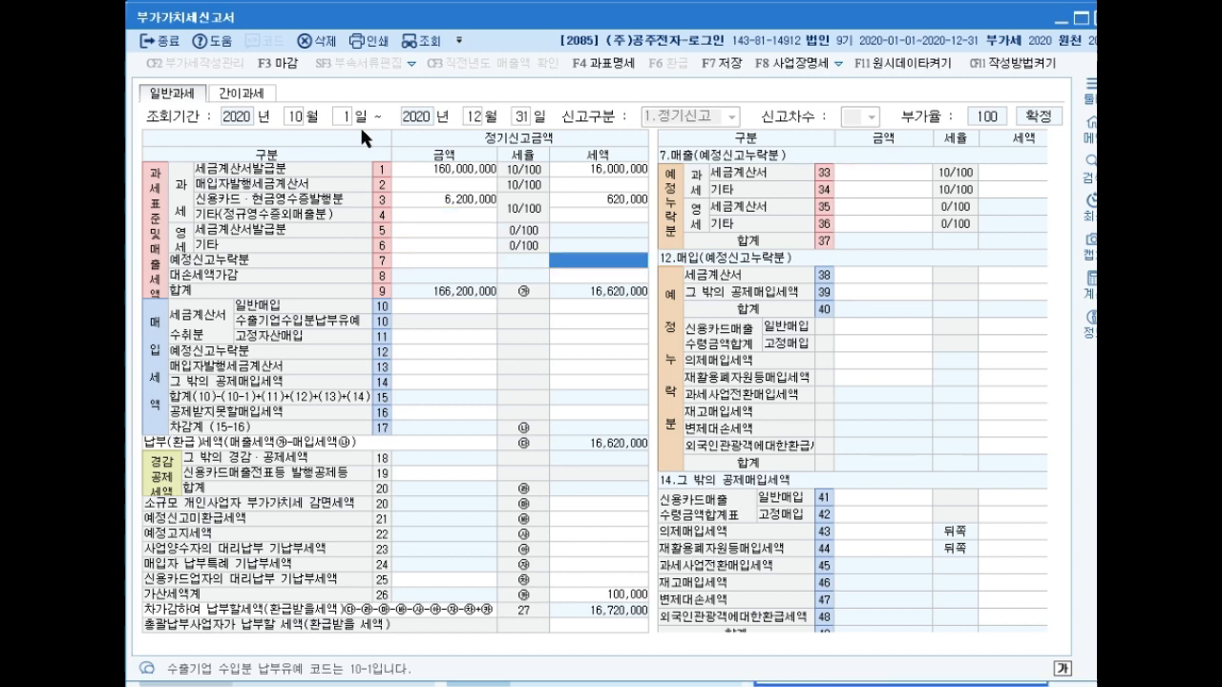
key(Return)
text(-)
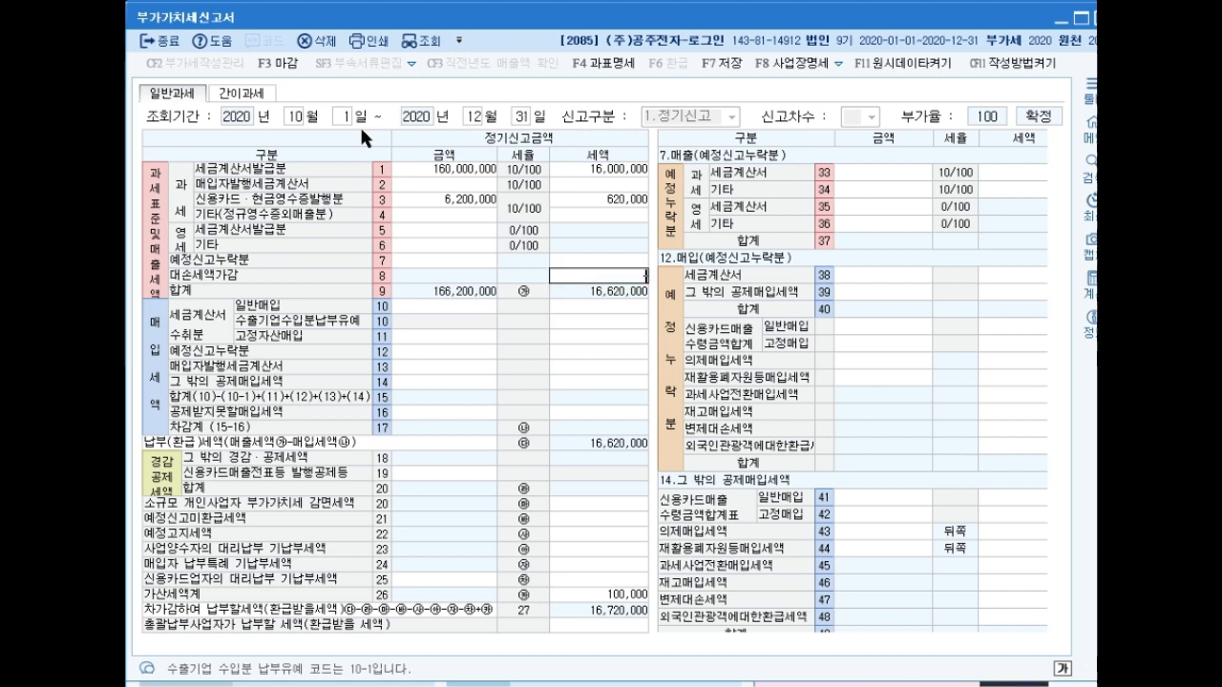
text(400,000)
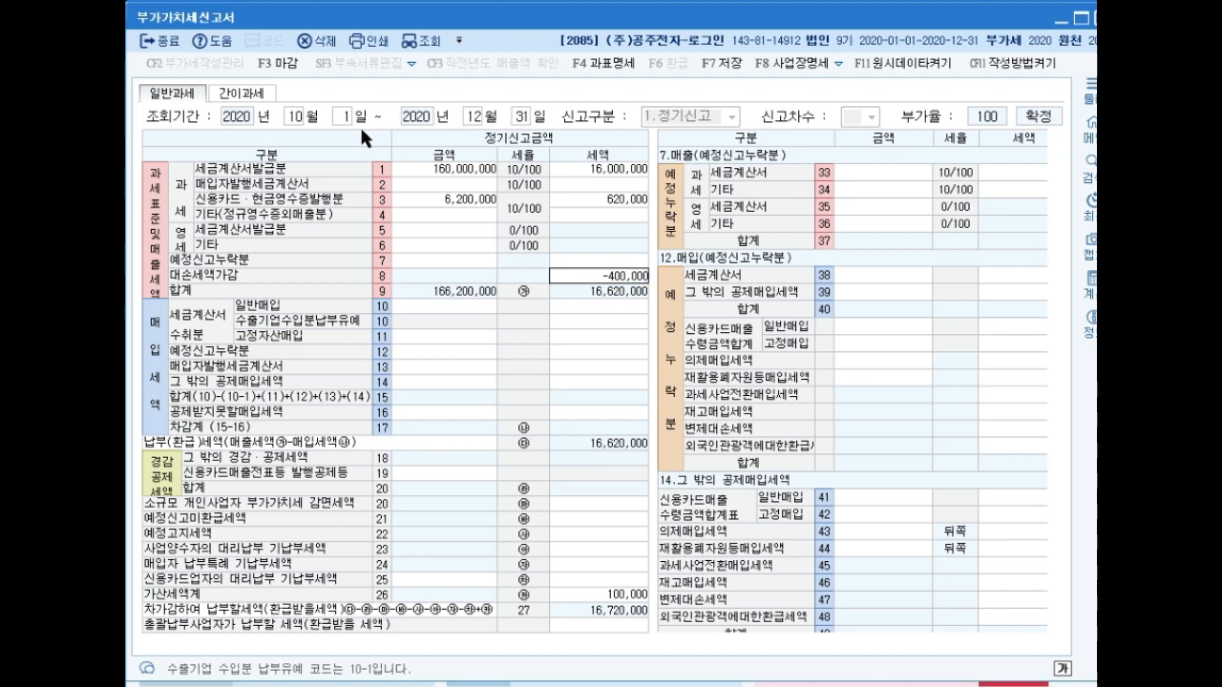
key(Return)
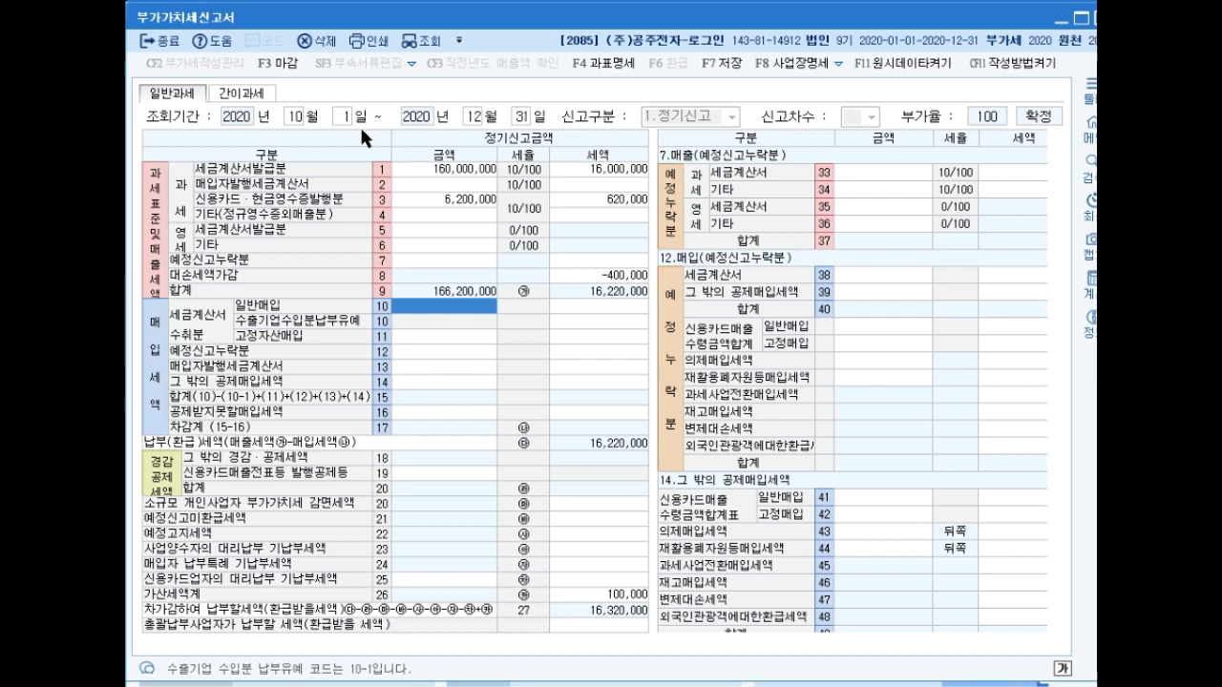
- Under 세금계산서 수취분, set the 일반매입 amount to 80,000,000 and the 고정자산매입 amount to 20,000,000
text(80,000,000)
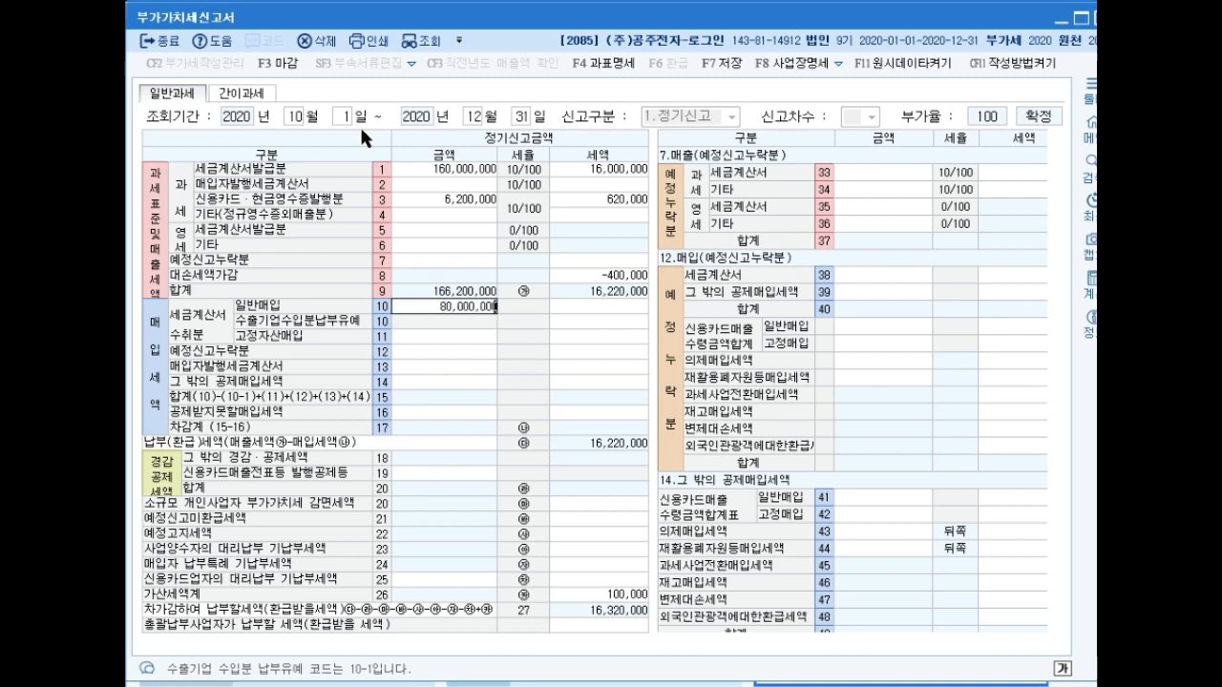
key(Return)
key(Return)
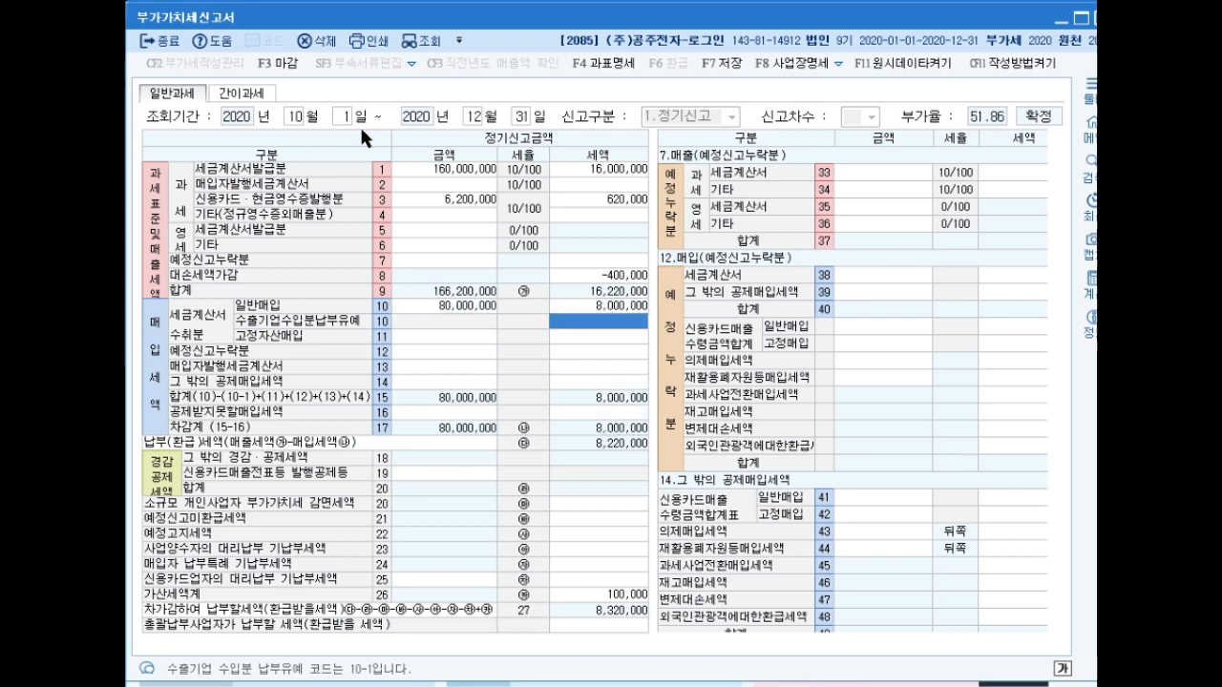
key(Return)
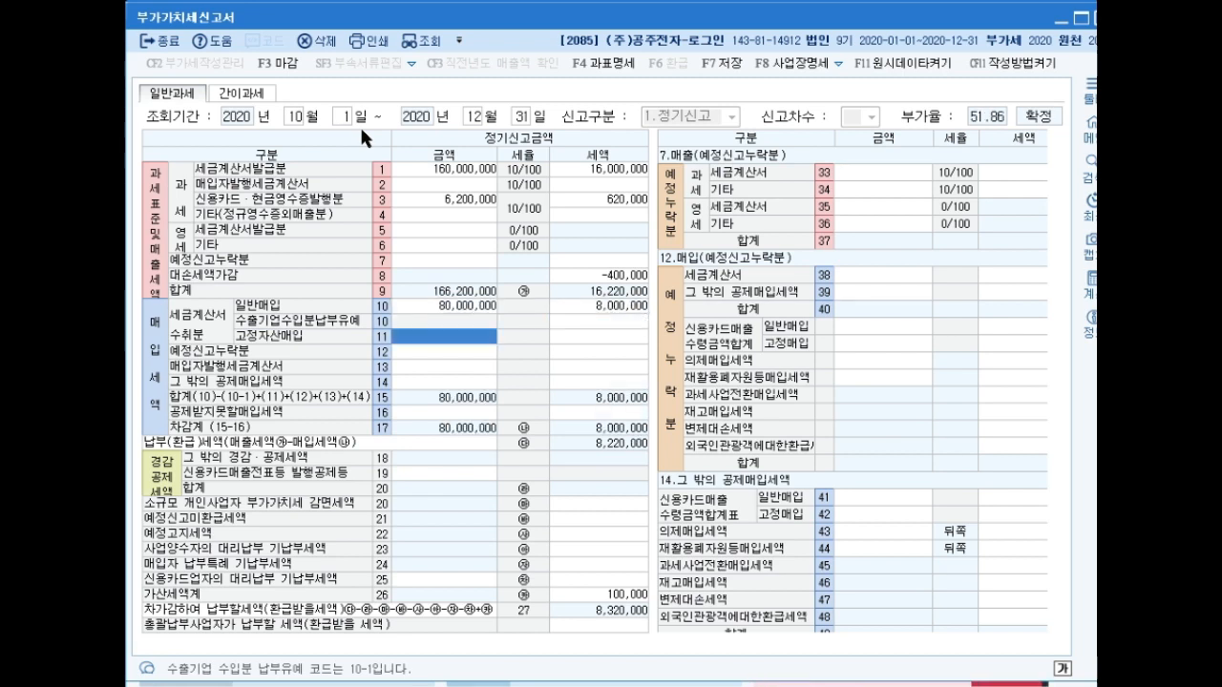
text(20000000)
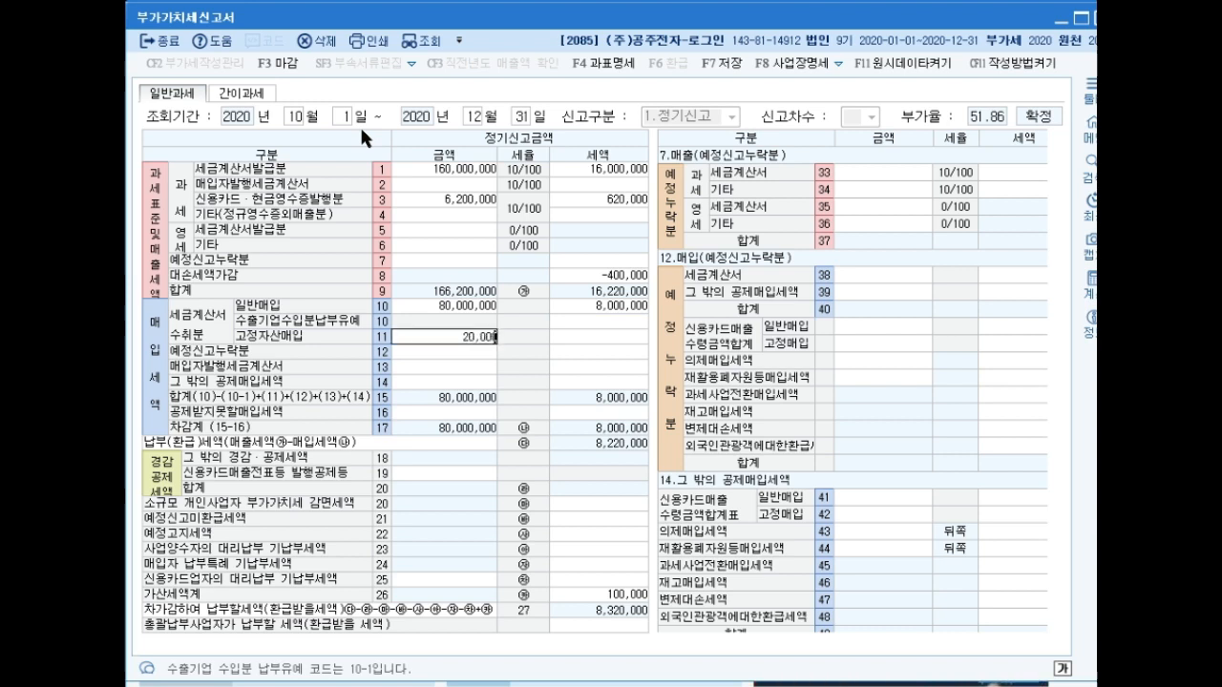
key(Return)
key(Return)
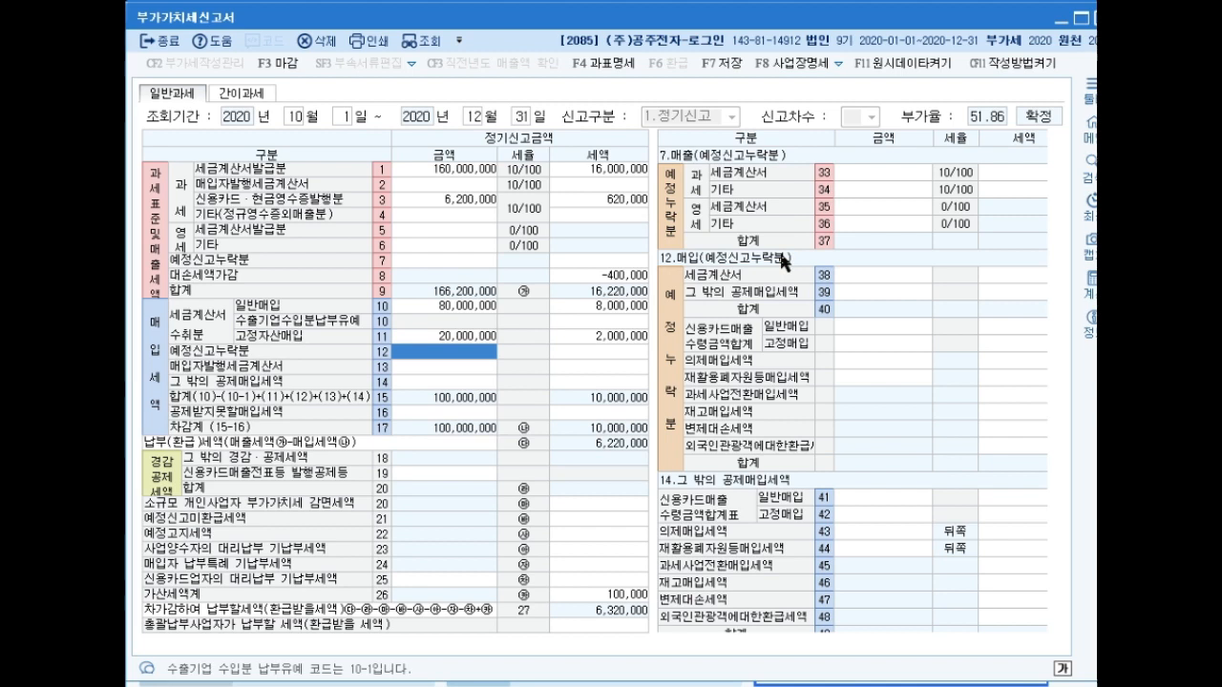
- In 12.매입(예정신고누락분), set the 세금계산서 amount in row 38 to 4,500,000 and its tax to 450,000
click(870, 275)
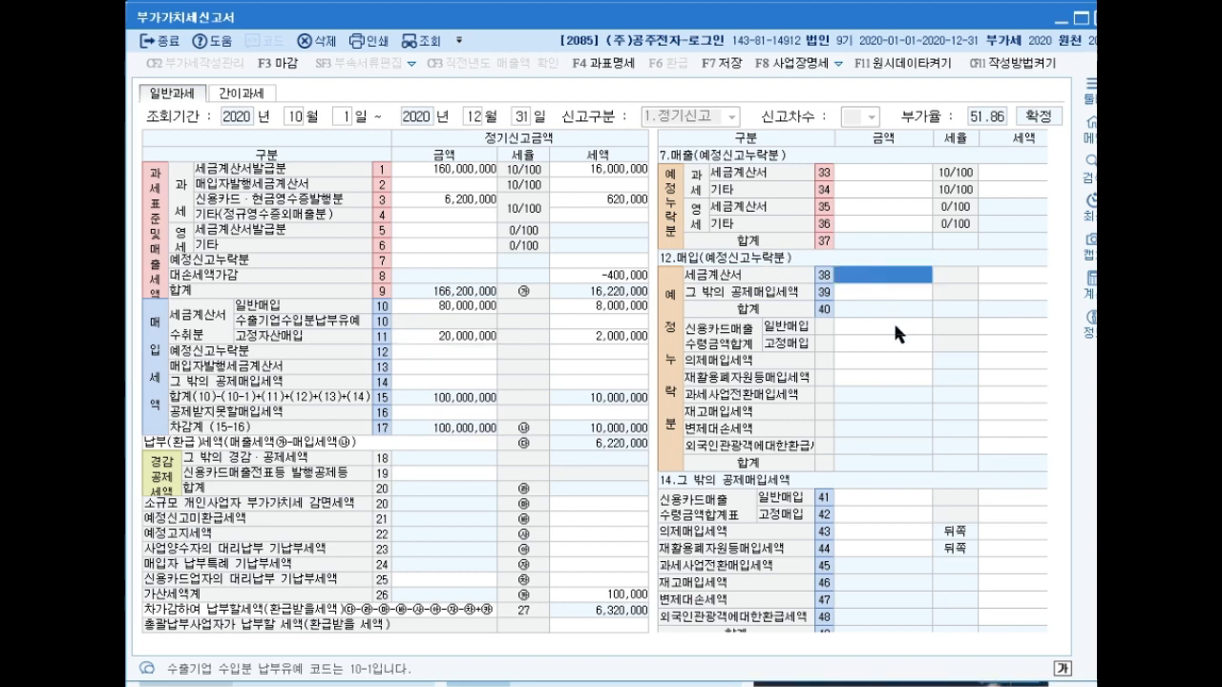
text(45)
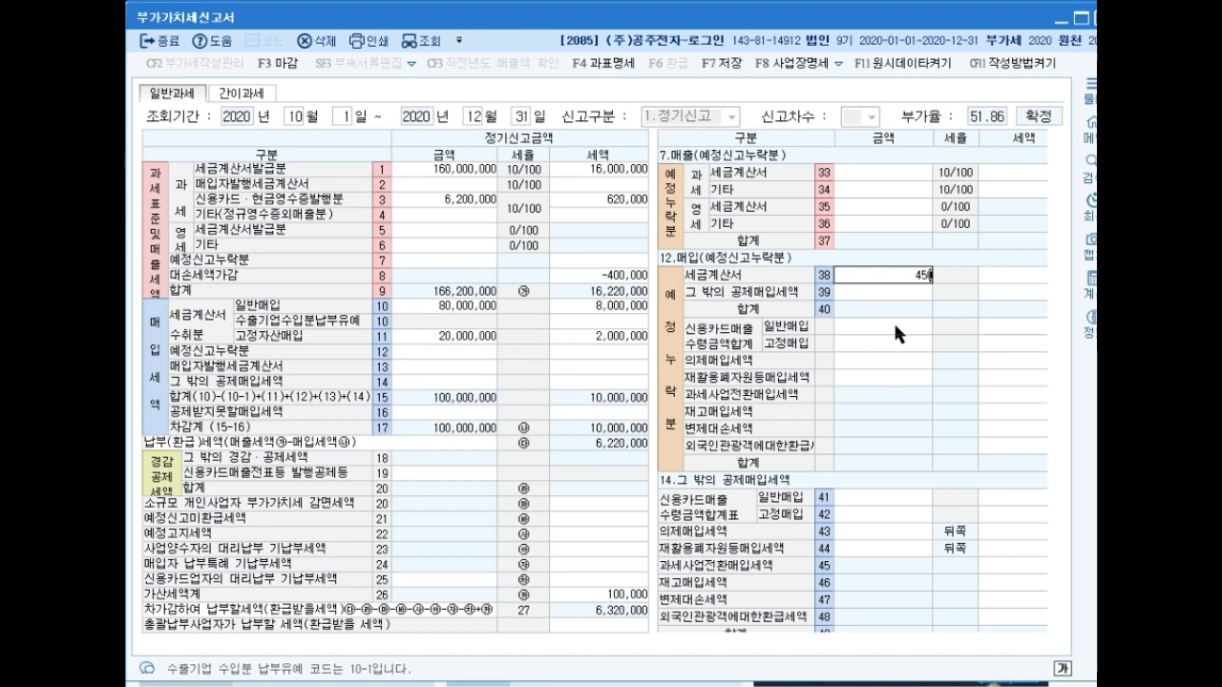
text(000000)
key(Return)
text(45)
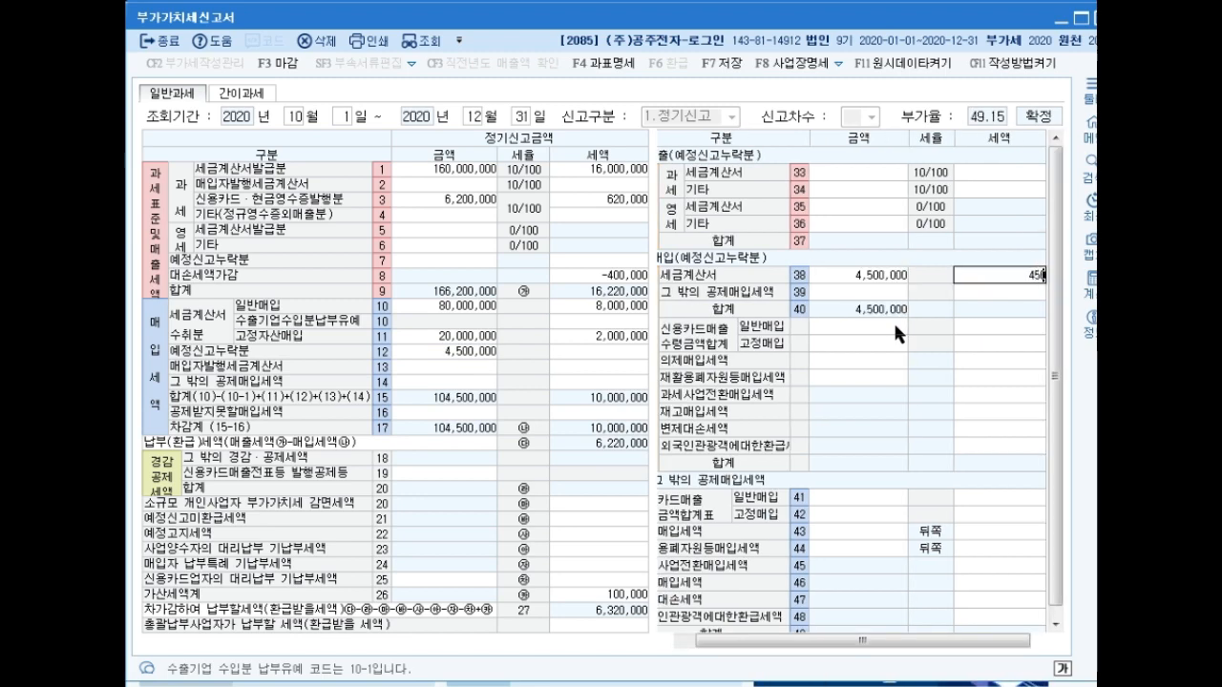
text(0)
key(Return)
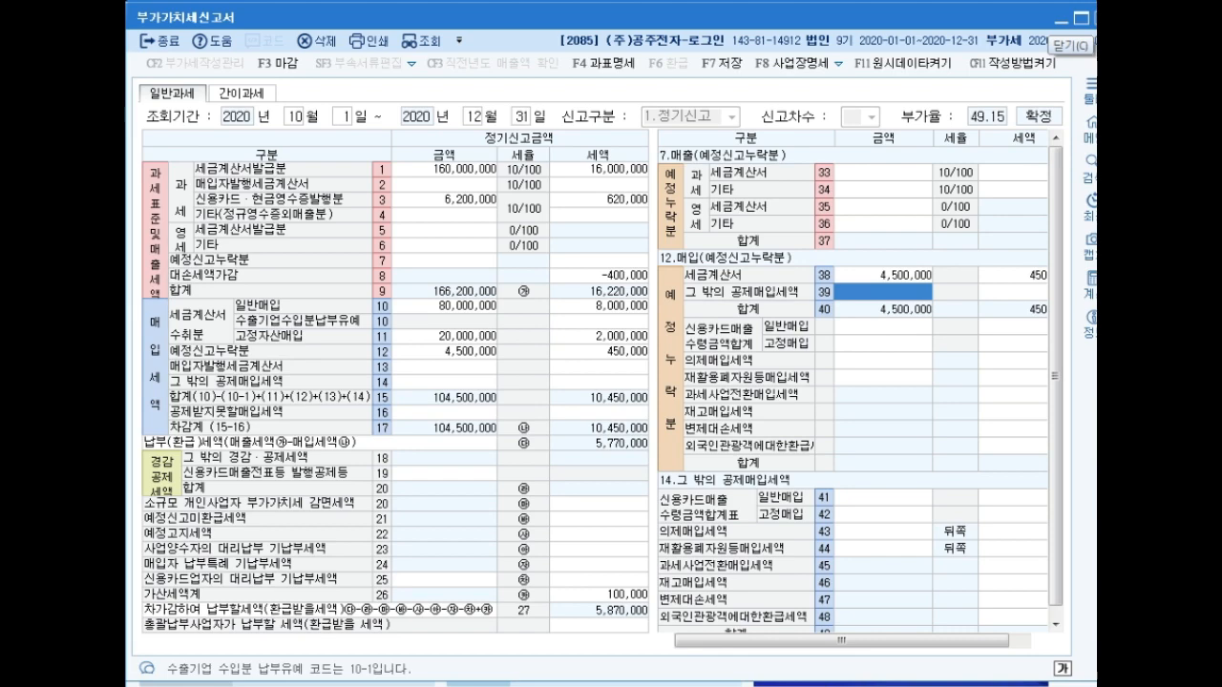
- Close the 부가가치세신고서, saving the entered data
click(1095, 19)
click(616, 373)
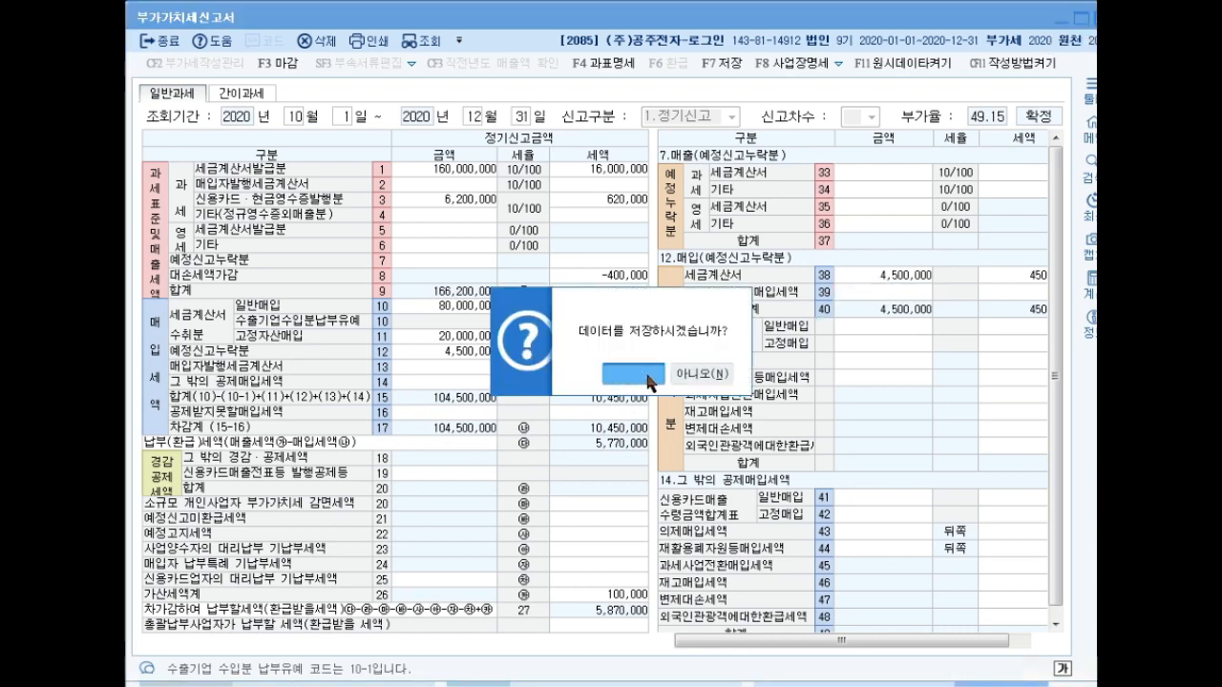
click(652, 382)
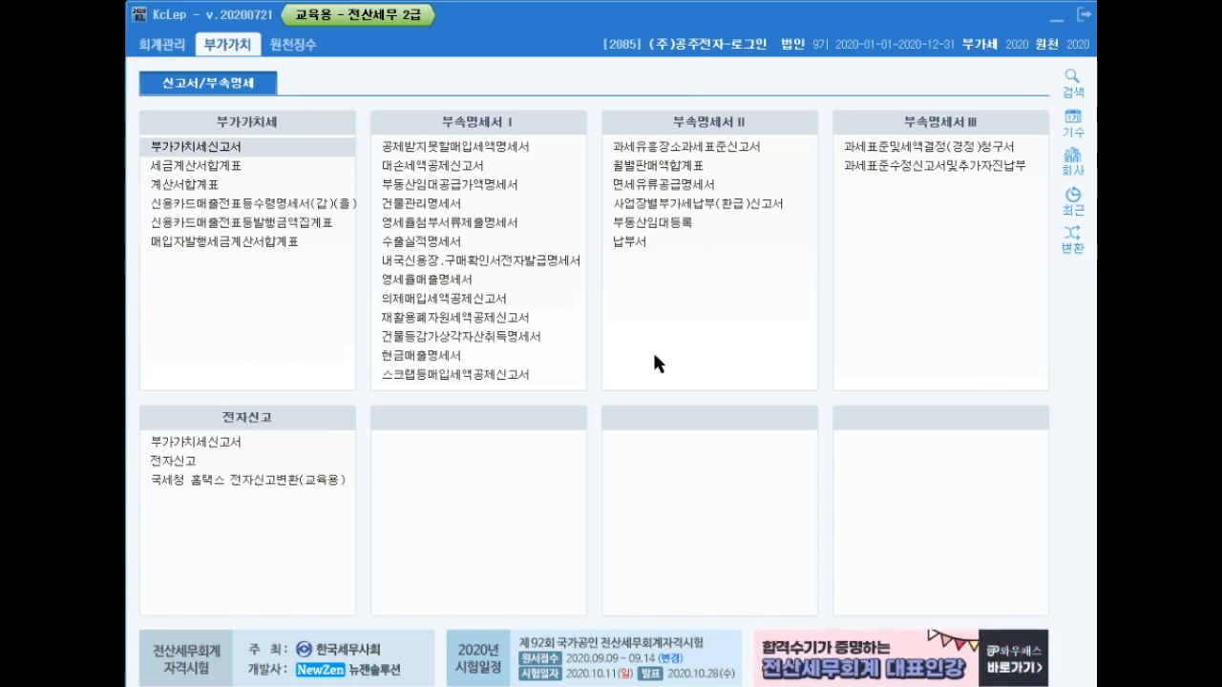
- Open 일반전표입력 in 회계관리 and set the voucher month to December 2020
click(158, 44)
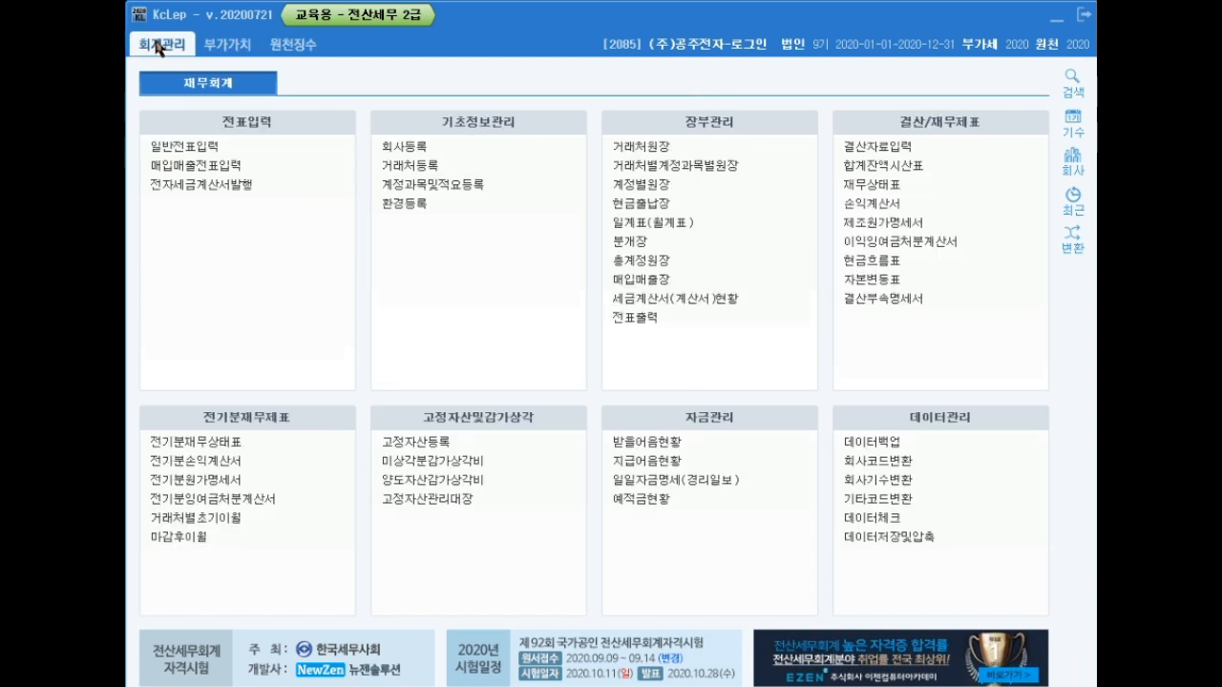
click(229, 150)
text(12)
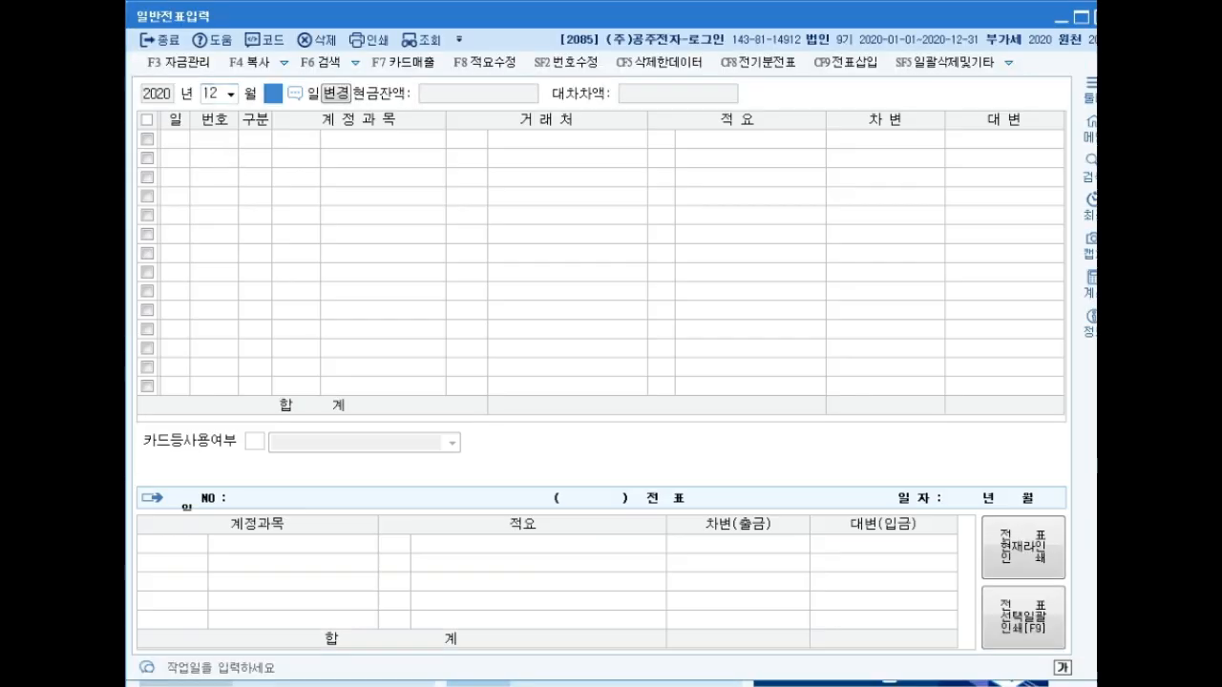
- Set the voucher day to 31 and enter a 대변 line for 선급비용 of 500,000
text(31)
key(Return)
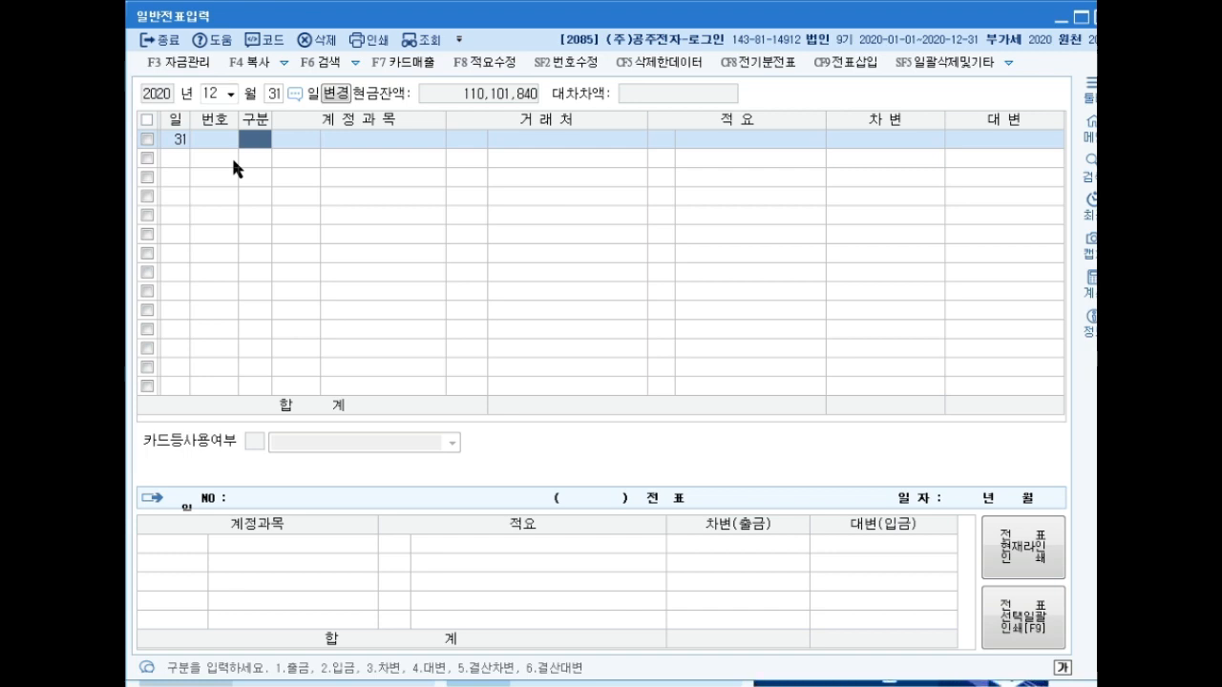
text(4)
key(Return)
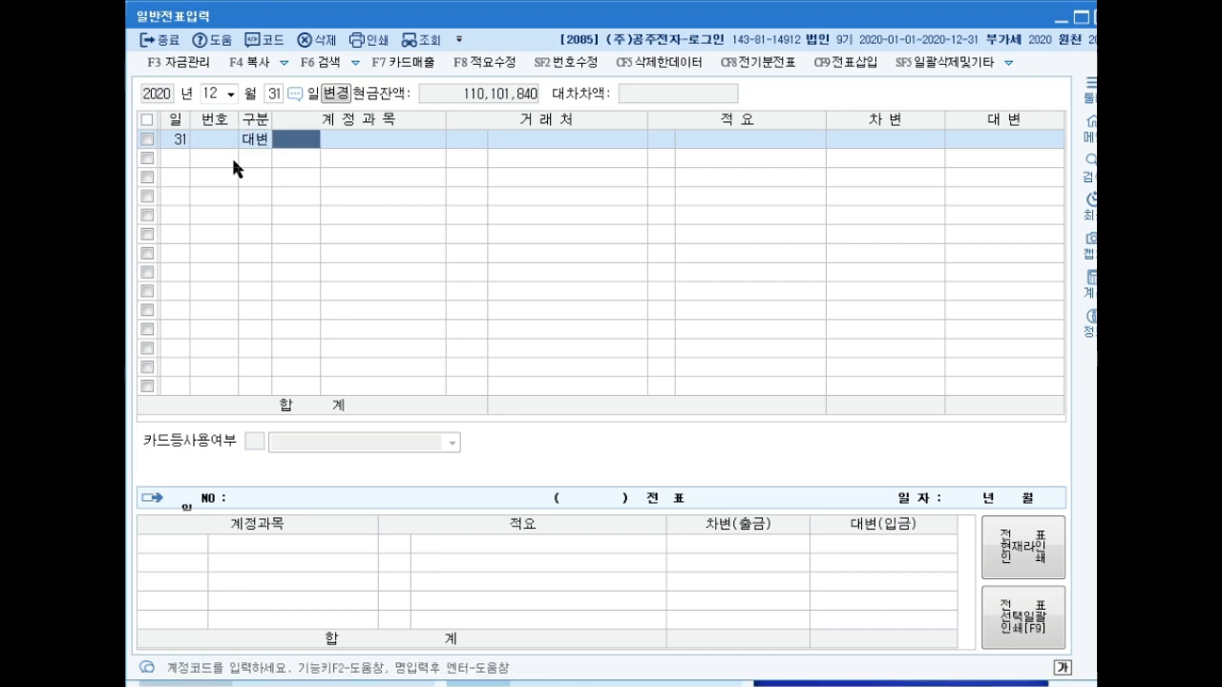
text(선급비)
key(Return)
key(Return)
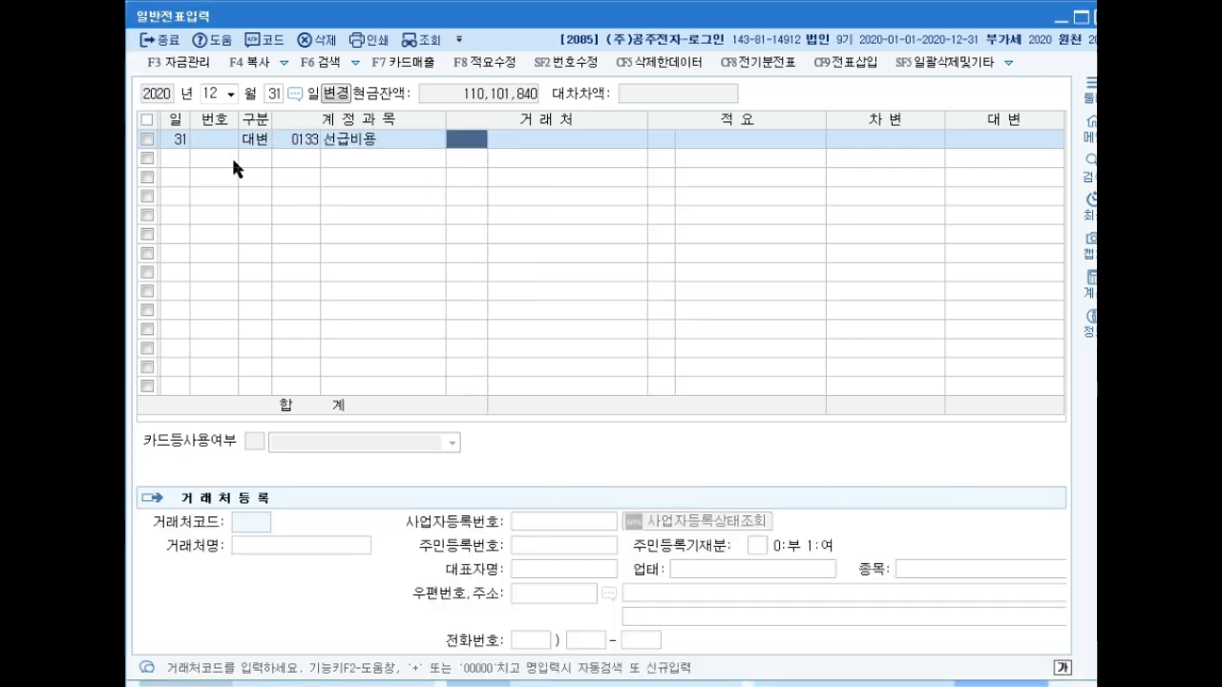
key(Return)
key(Return)
key(Return)
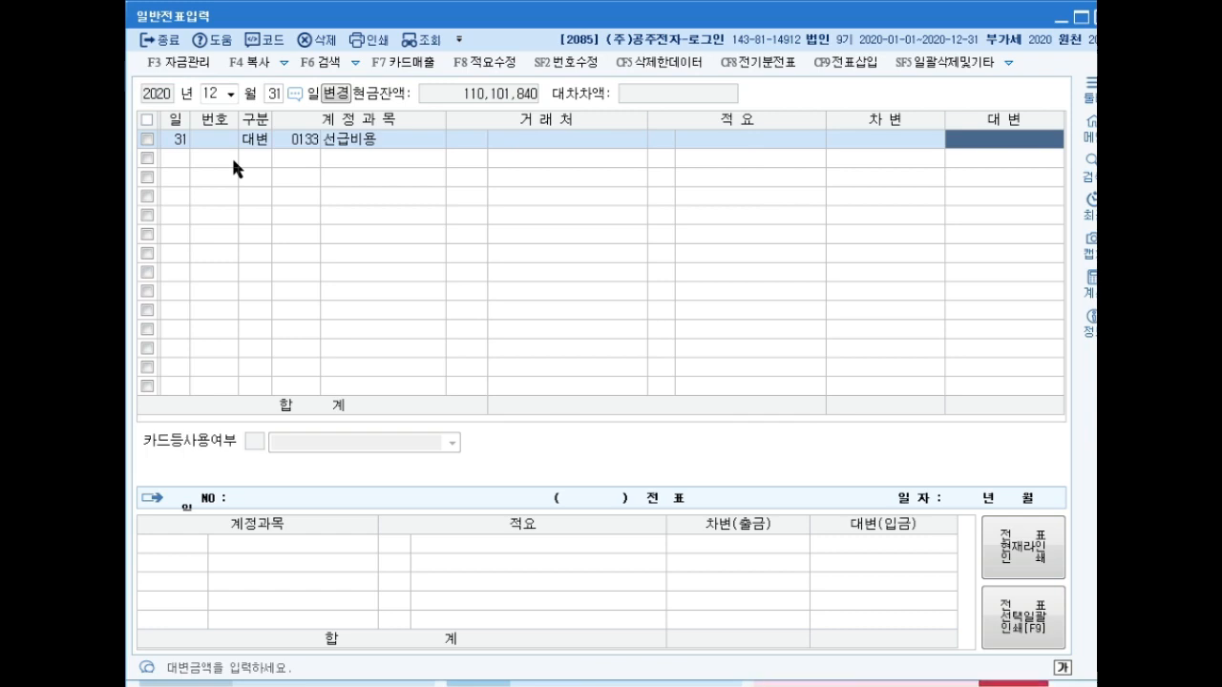
text(5000000)
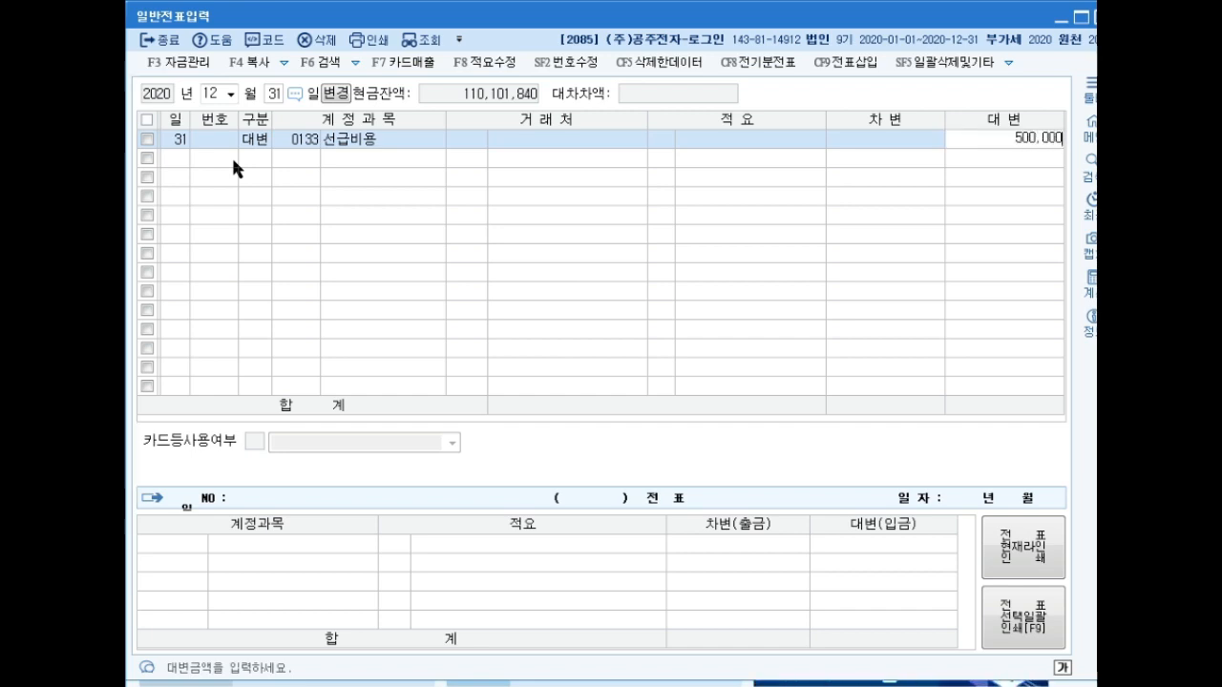
key(Return)
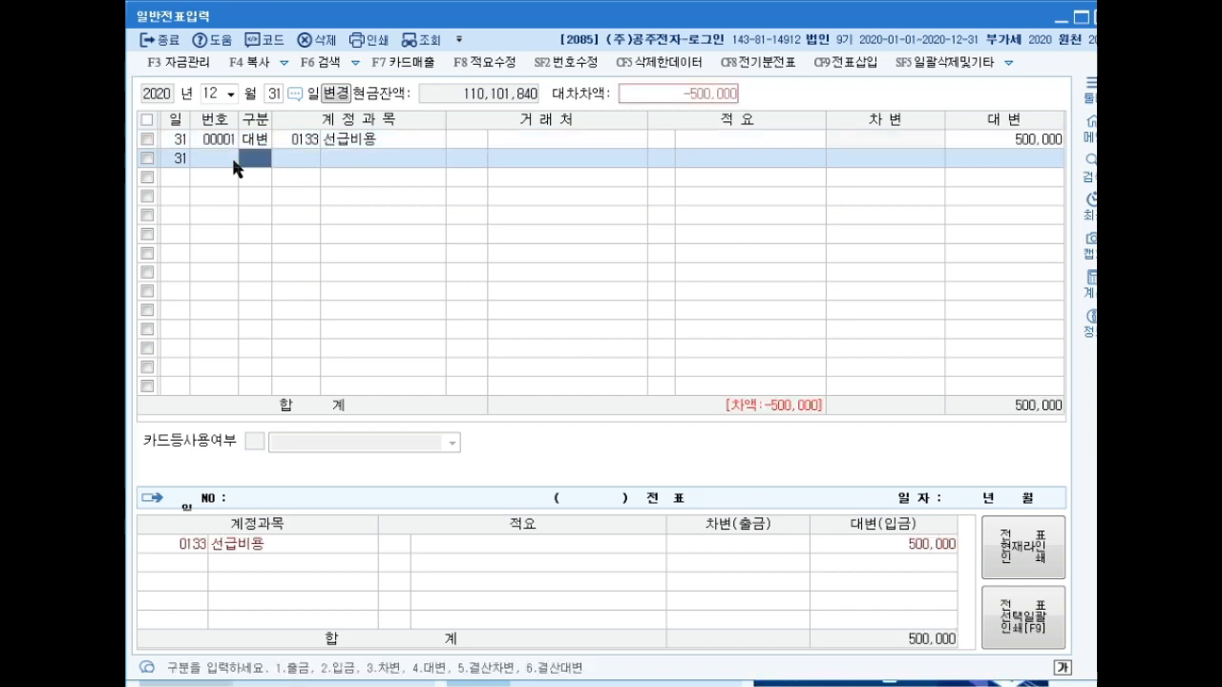
- Balance the 선급비용 entry with a 차변 line for 보험료 (0521, 제조원가) of 500,000
text(3)
key(Return)
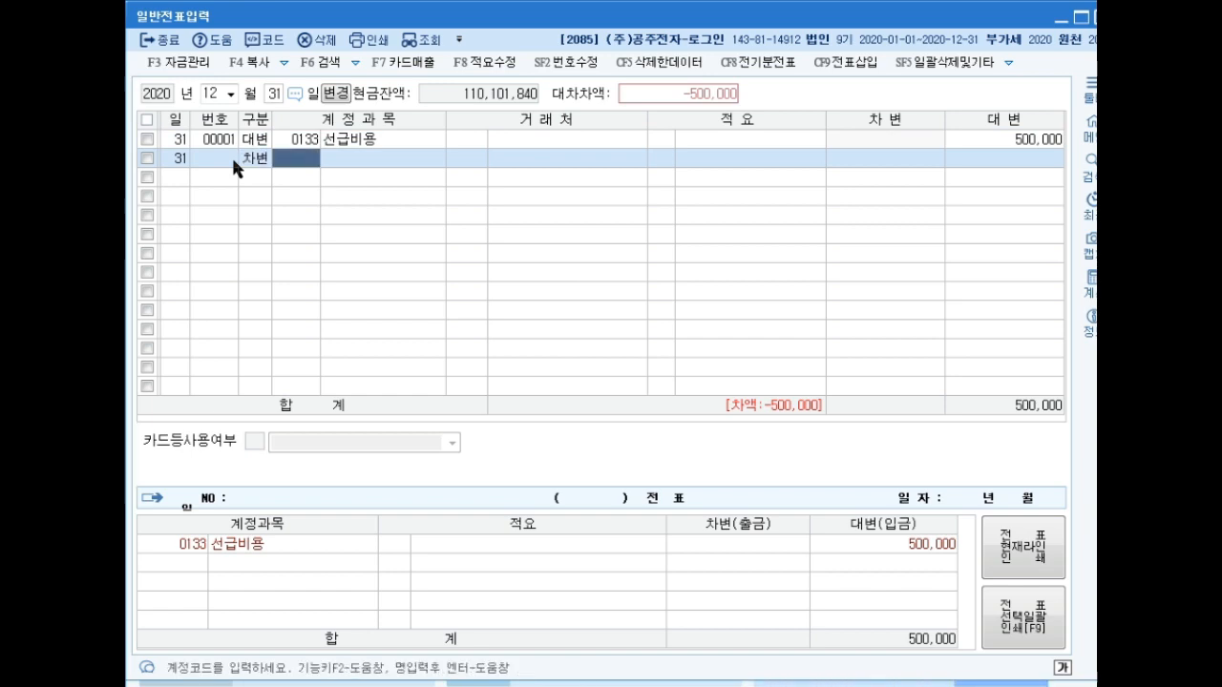
key(Hangul)
text(봉)
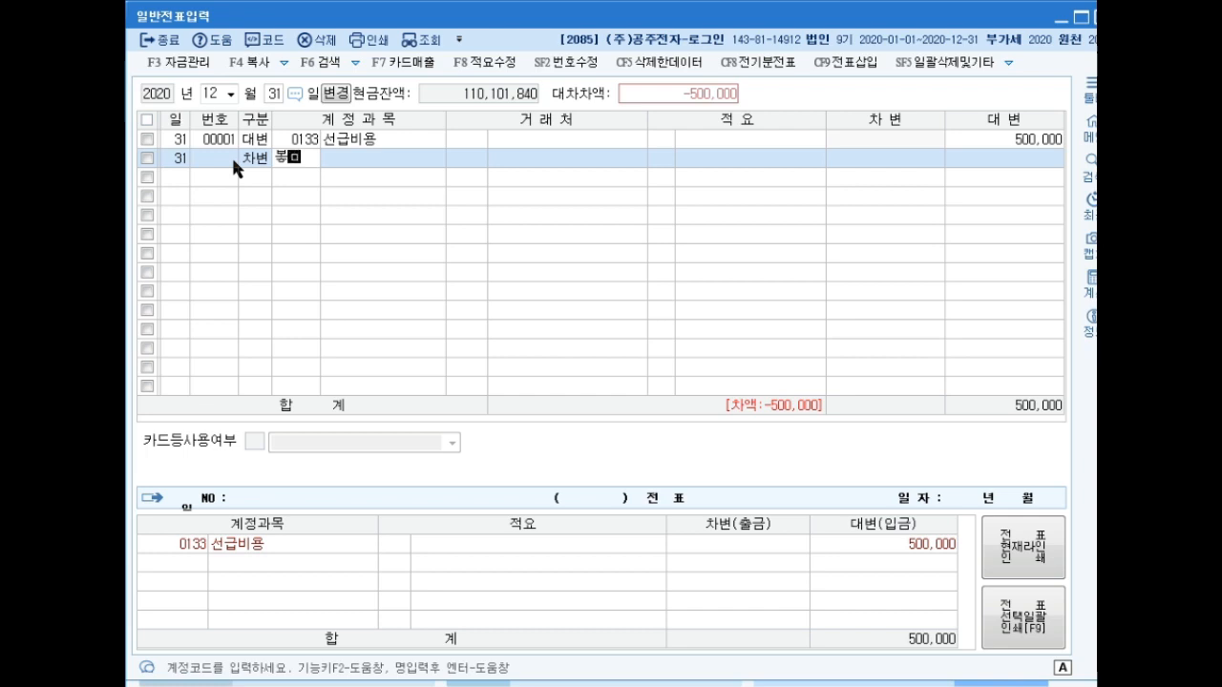
text(험료)
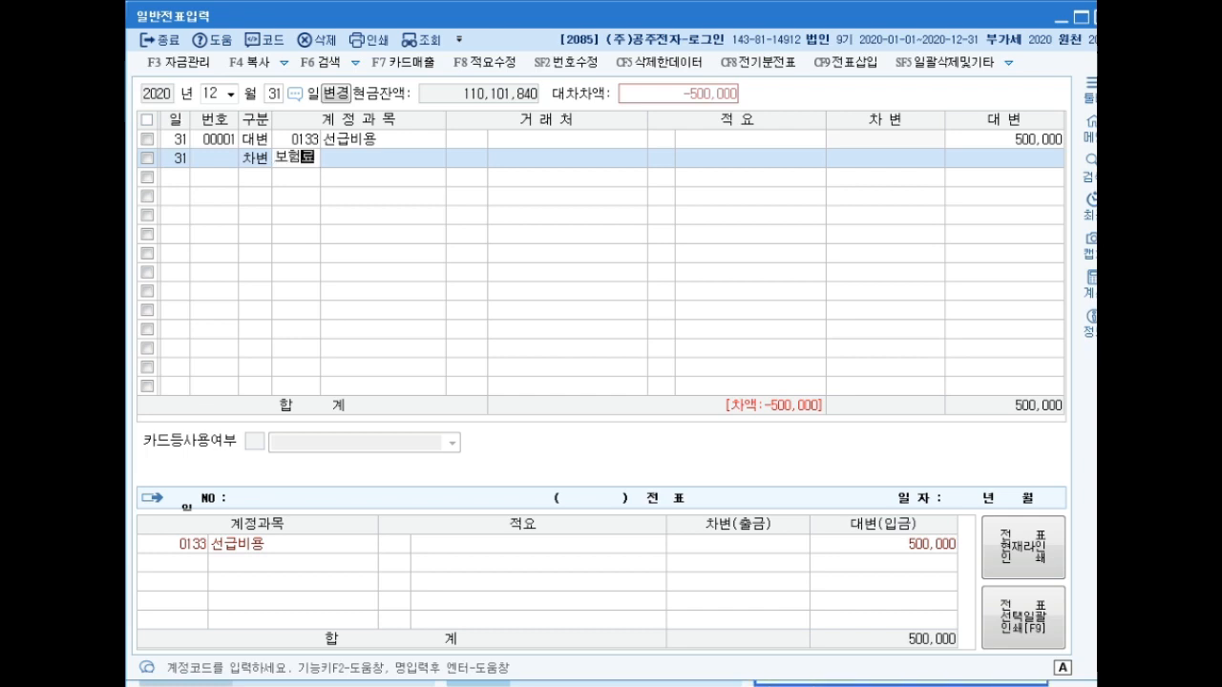
key(Return)
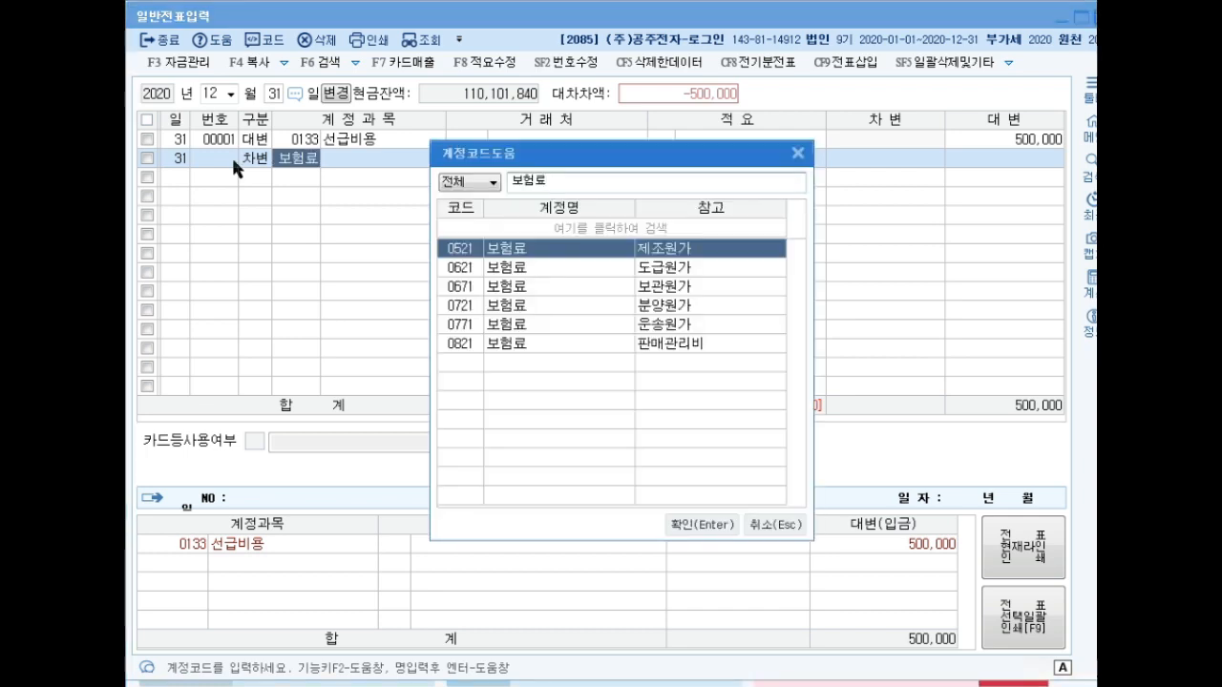
key(Return)
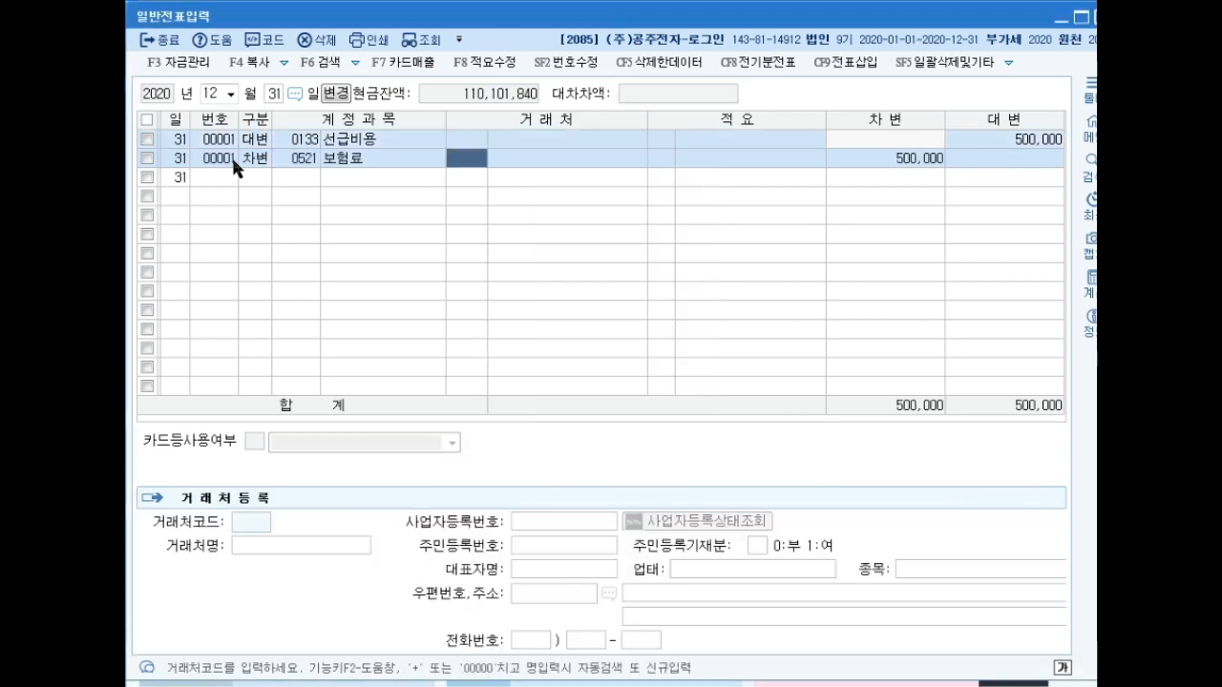
key(Return)
key(Return)
key(Return)
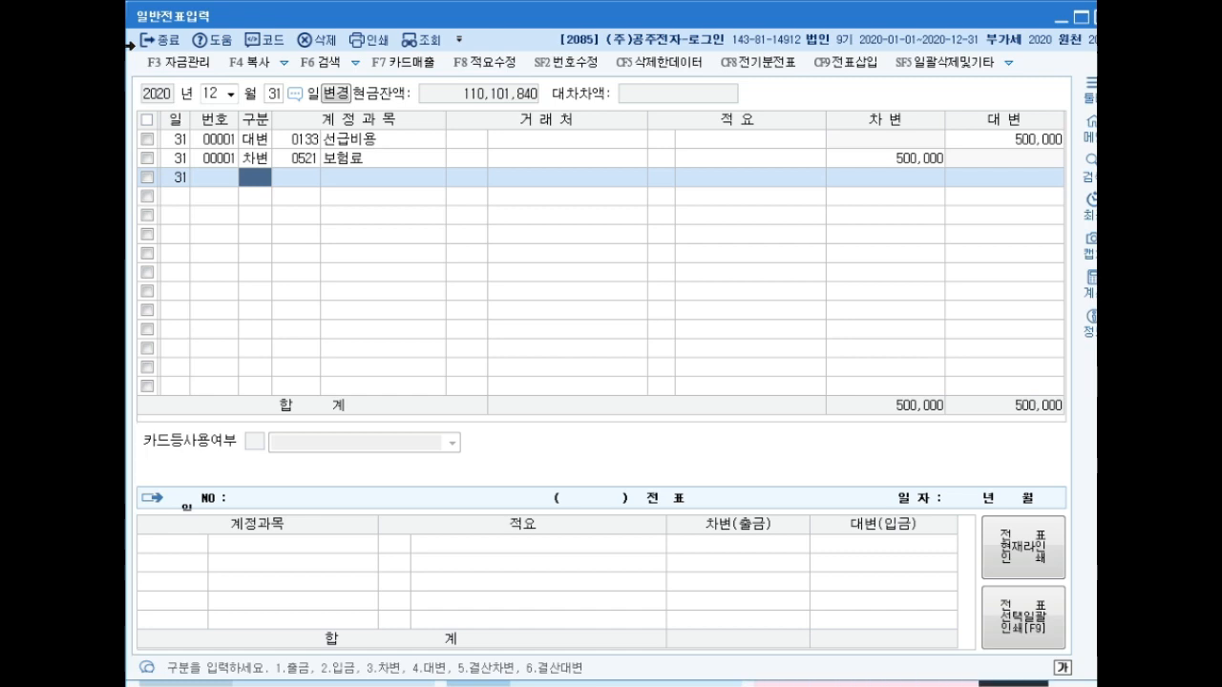
- Enter a 대변 line for 보험료 (0521) of 700,000 as a new voucher on day 31
text(4)
text(보험료)
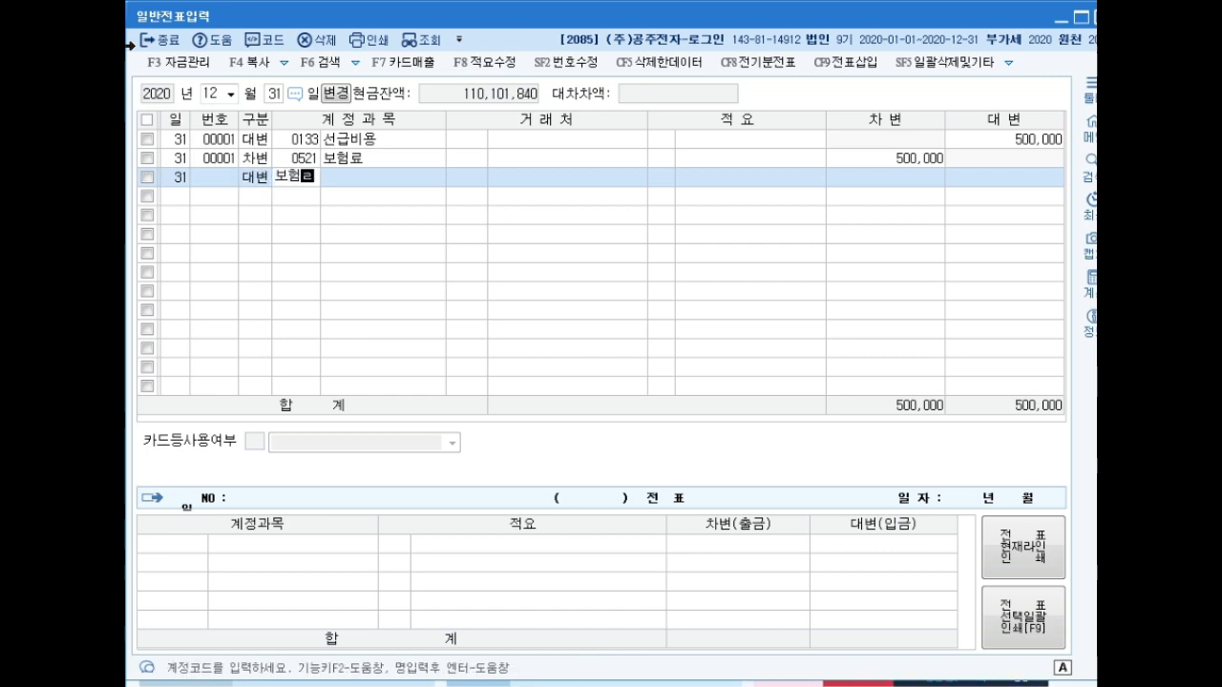
key(Return)
key(Return)
key(Return)
key(Return)
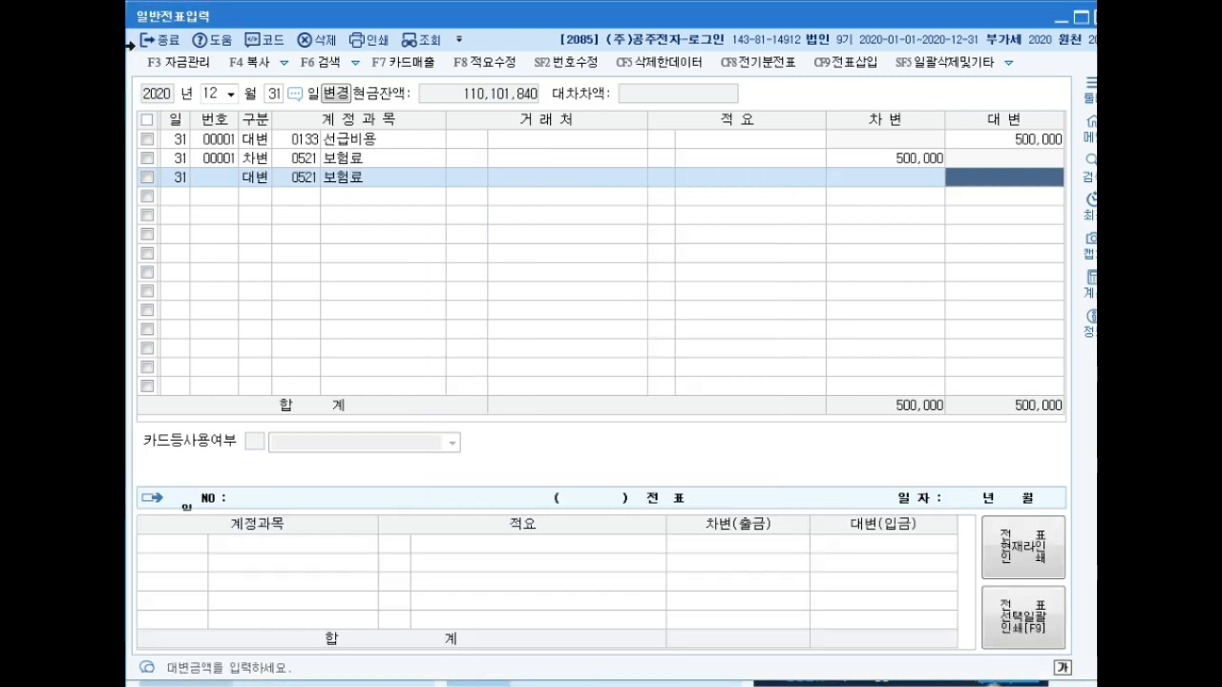
text(7000000)
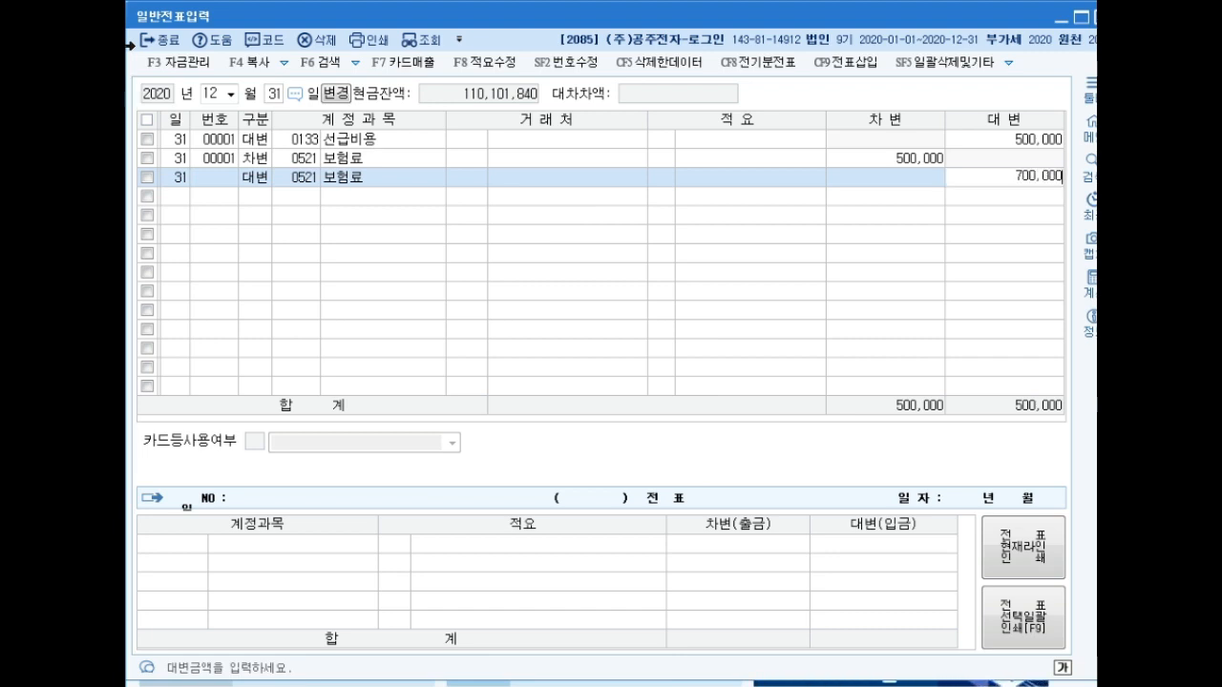
key(Return)
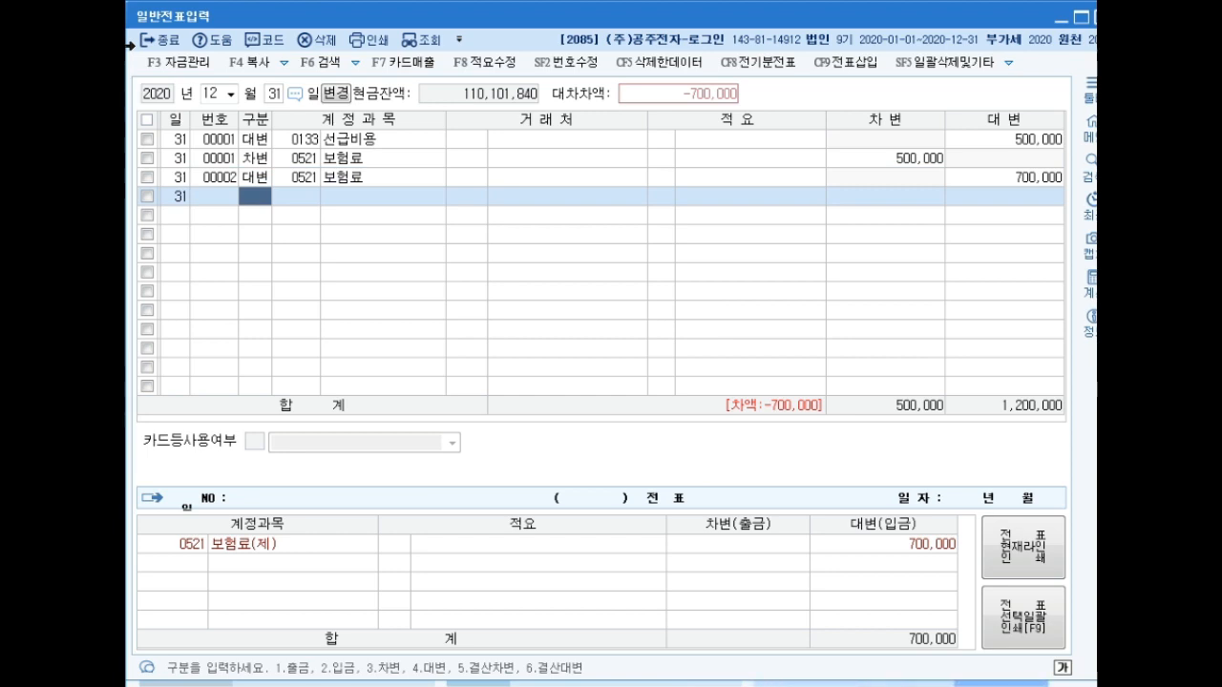
- Balance the 700,000 보험료 credit with a 차변 line for 선급비용 of the same amount
key(3)
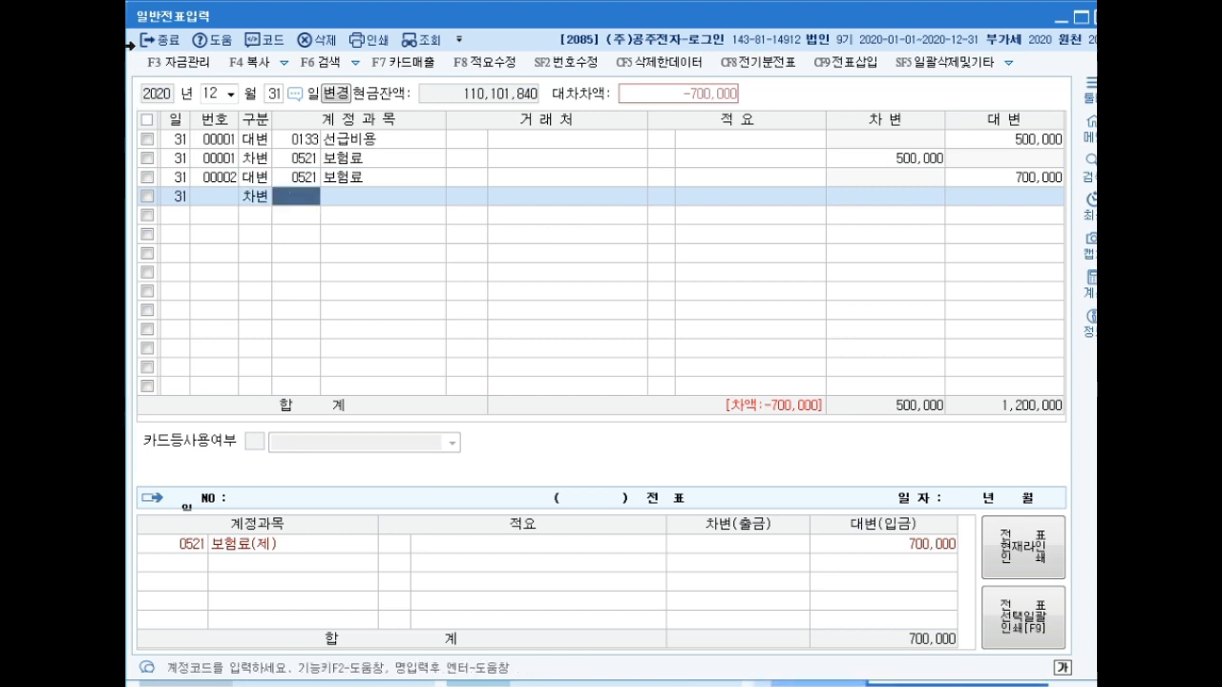
text(선급비)
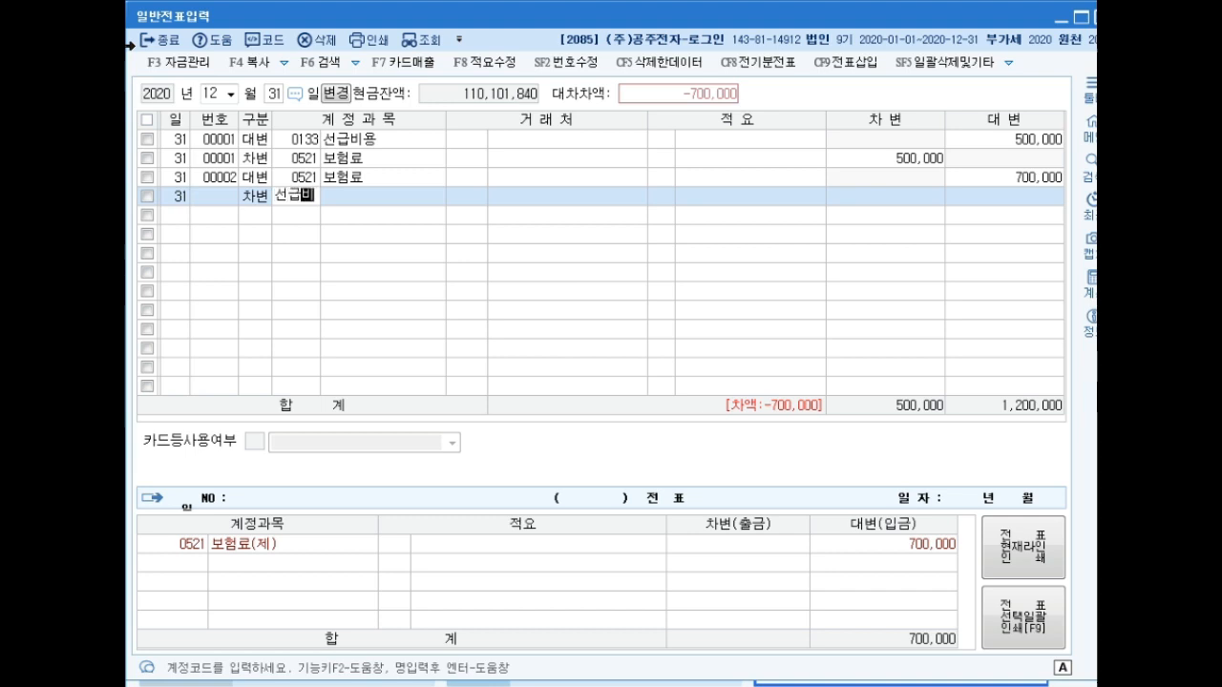
key(Return)
key(Return)
key(Return)
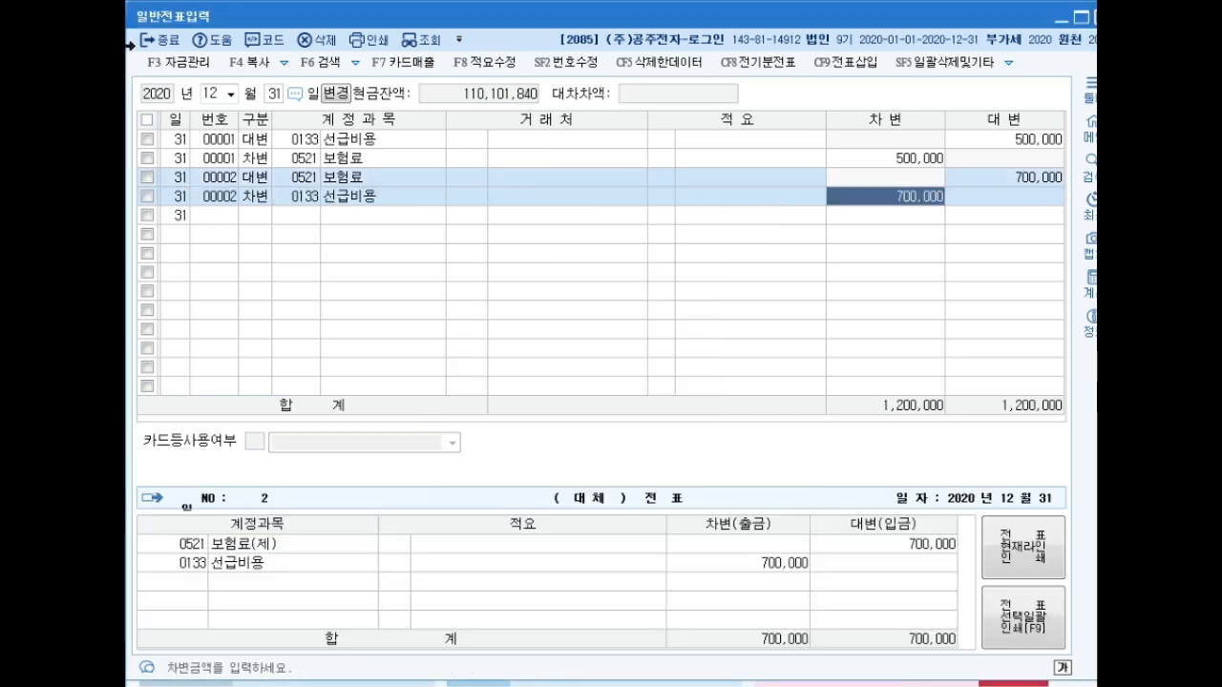
key(Return)
- Delete both lines of the 700,000 보험료 and 선급비용 voucher
key(Up)
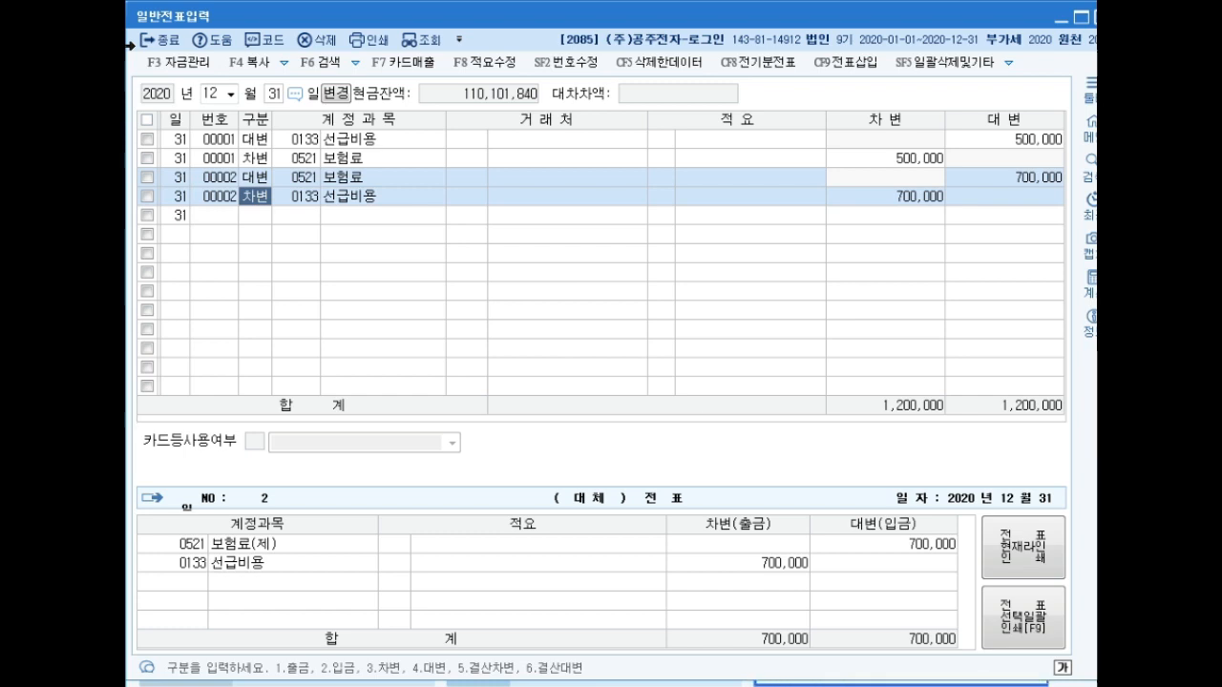
click(147, 176)
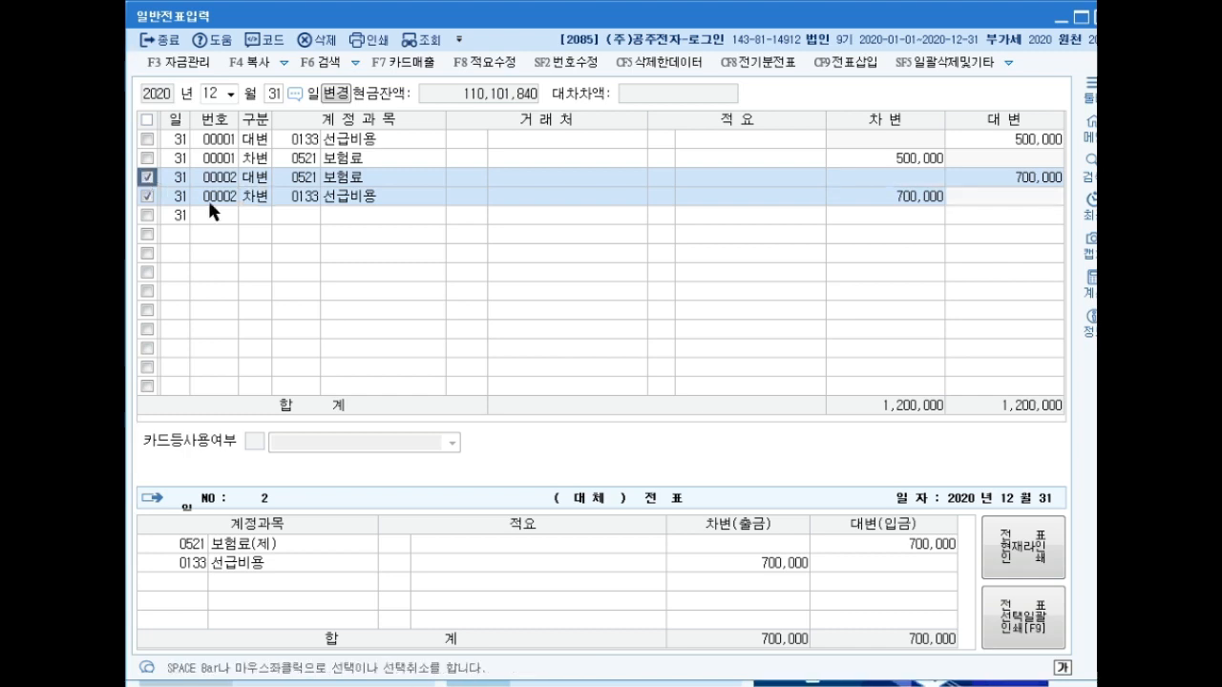
key(F5)
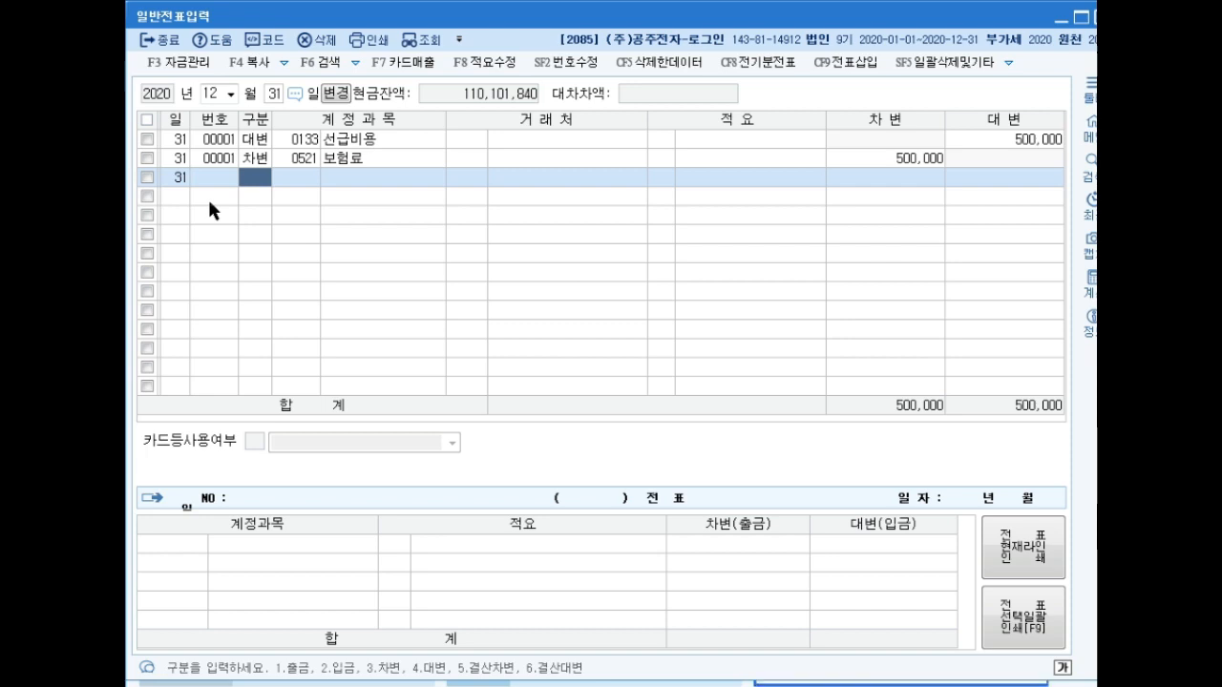
- Enter a 대변 line for 현금과부족 of 100,000 on day 31
text(4현금과)
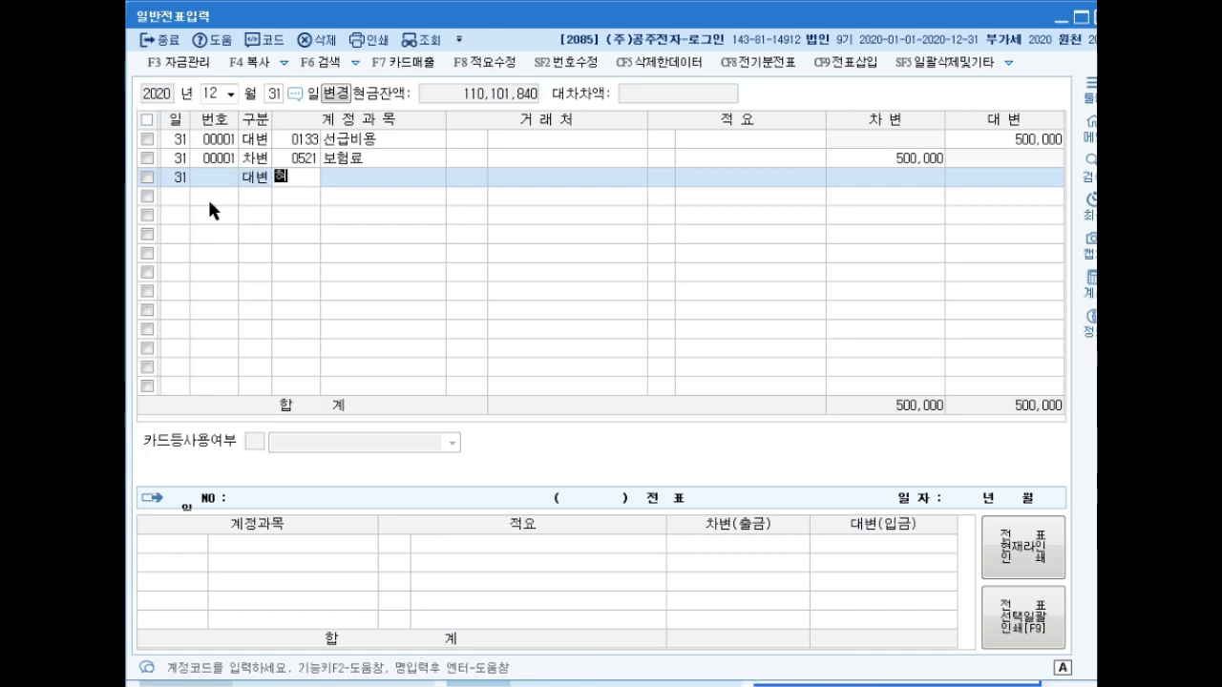
key(Return)
key(Return)
key(Return)
key(Return)
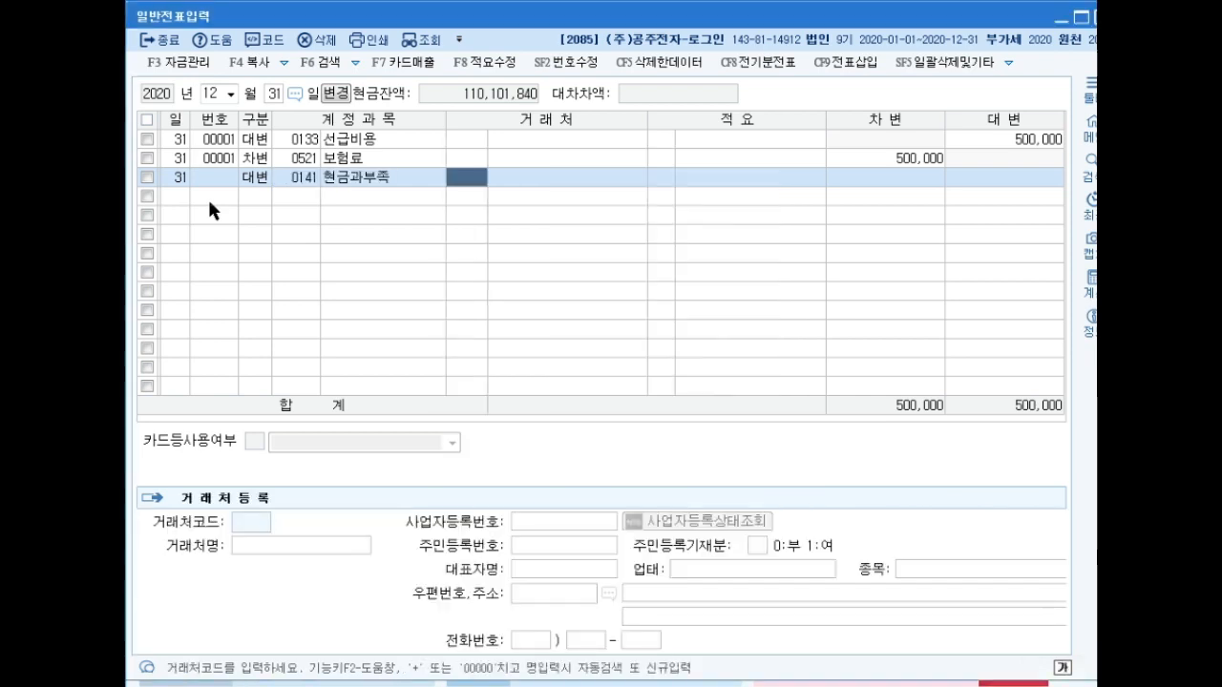
text(1000000)
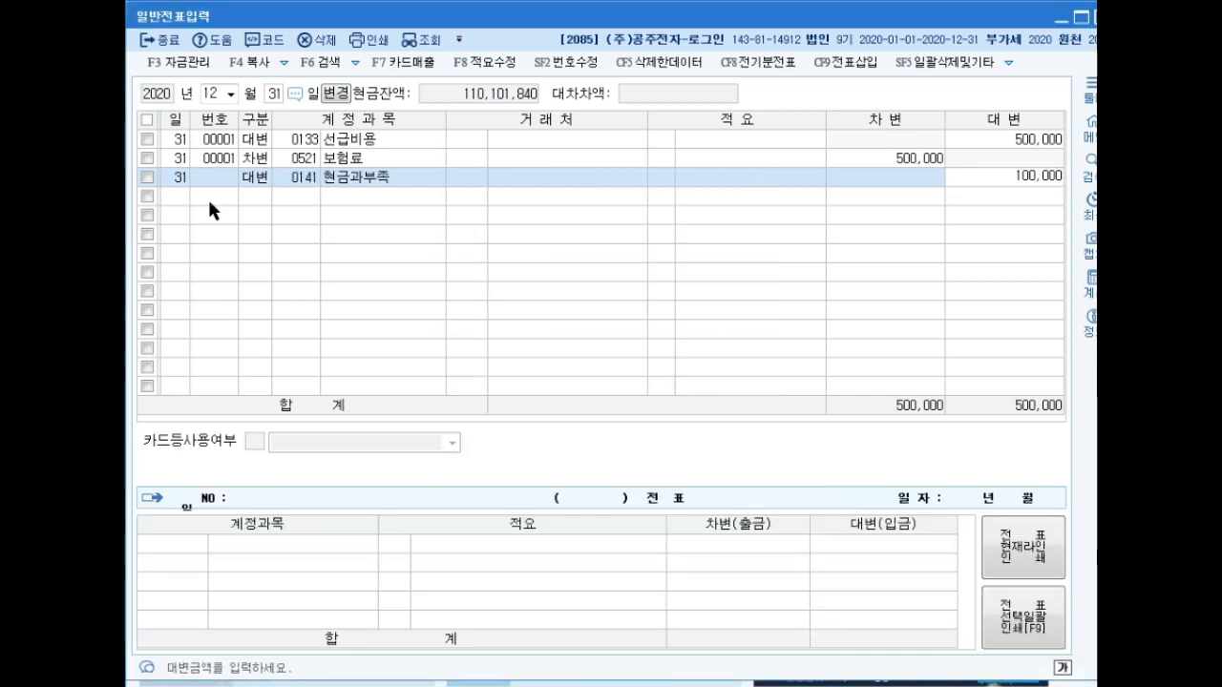
key(Return)
key(Return)
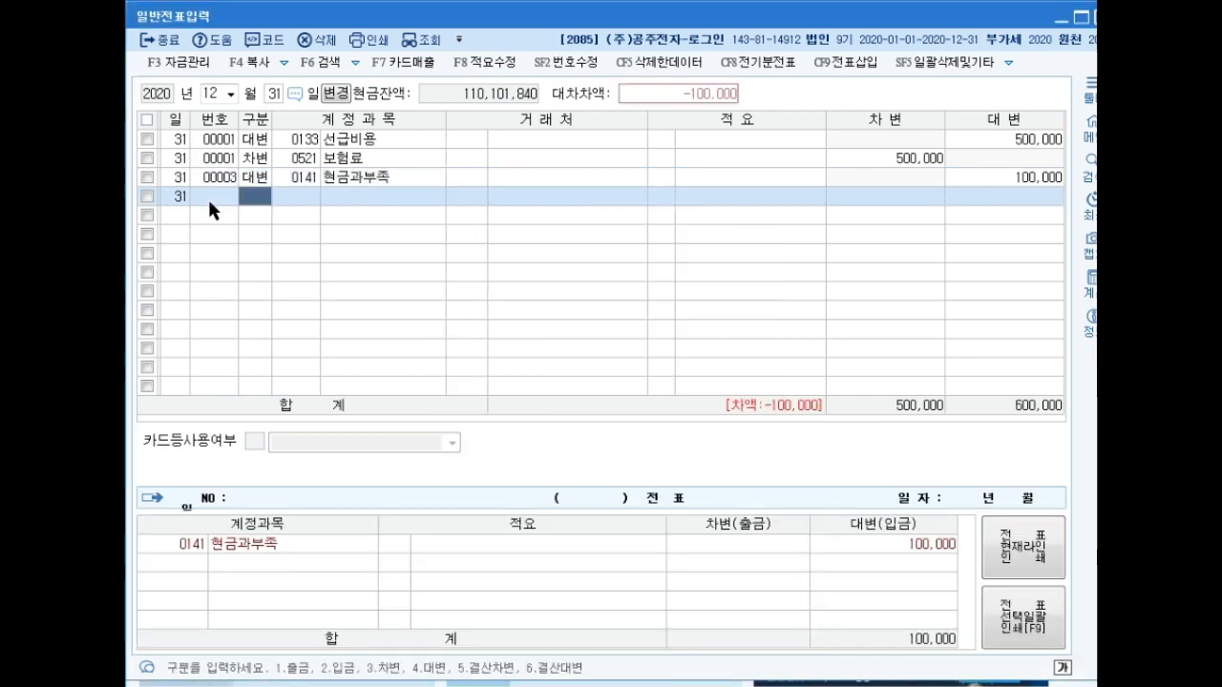
- Balance the 현금과부족 entry with a 차변 line for 잡손실 (0980) of 100,000
text(3)
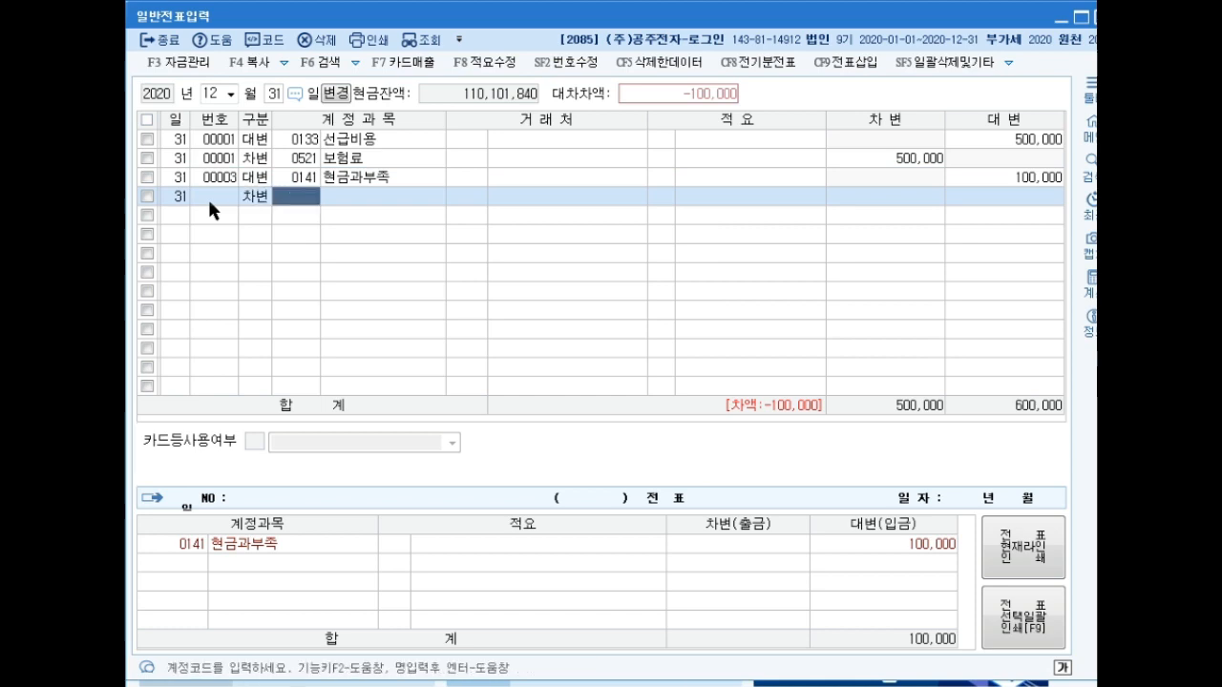
text(잡손시)
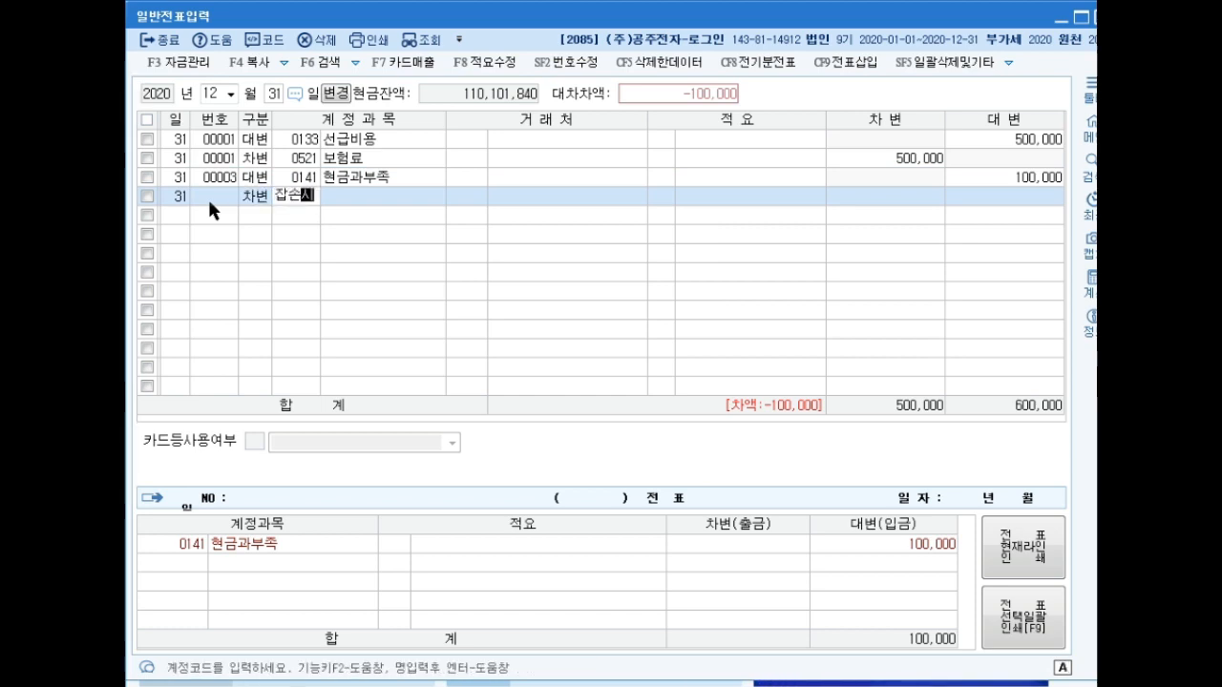
key(Return)
key(Return)
key(Return)
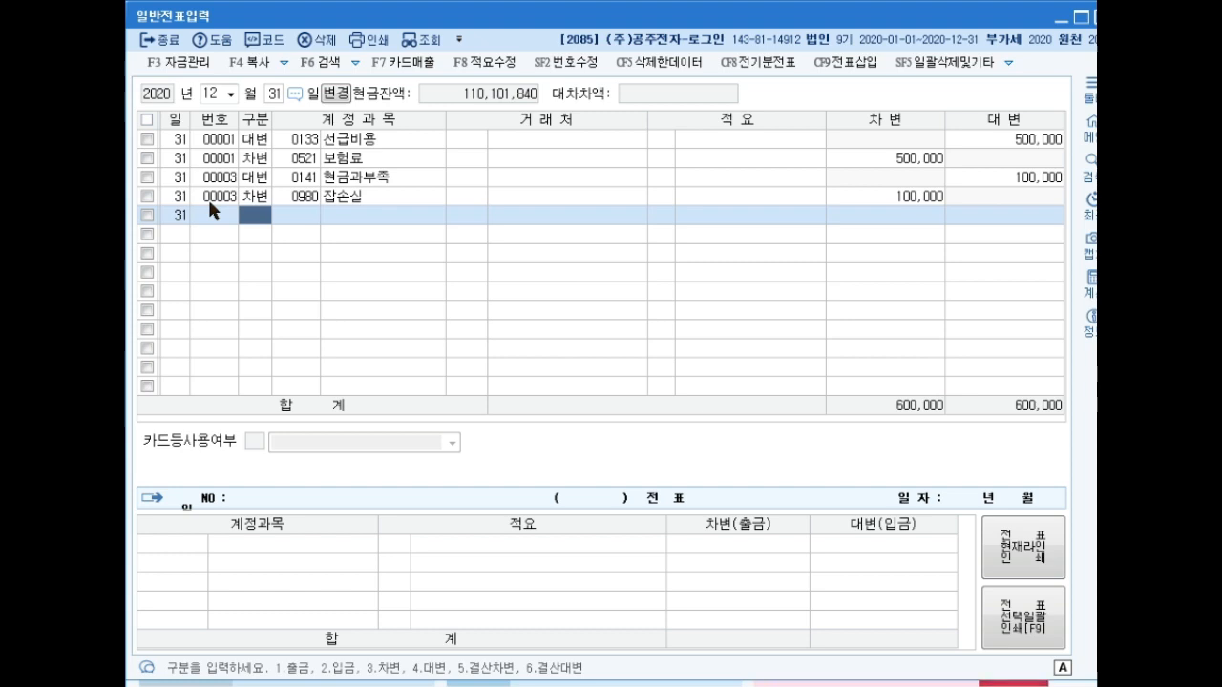
- Enter a 차변 line for 부가세예수금 (0255) of 25,000,000 on day 31
text(3)
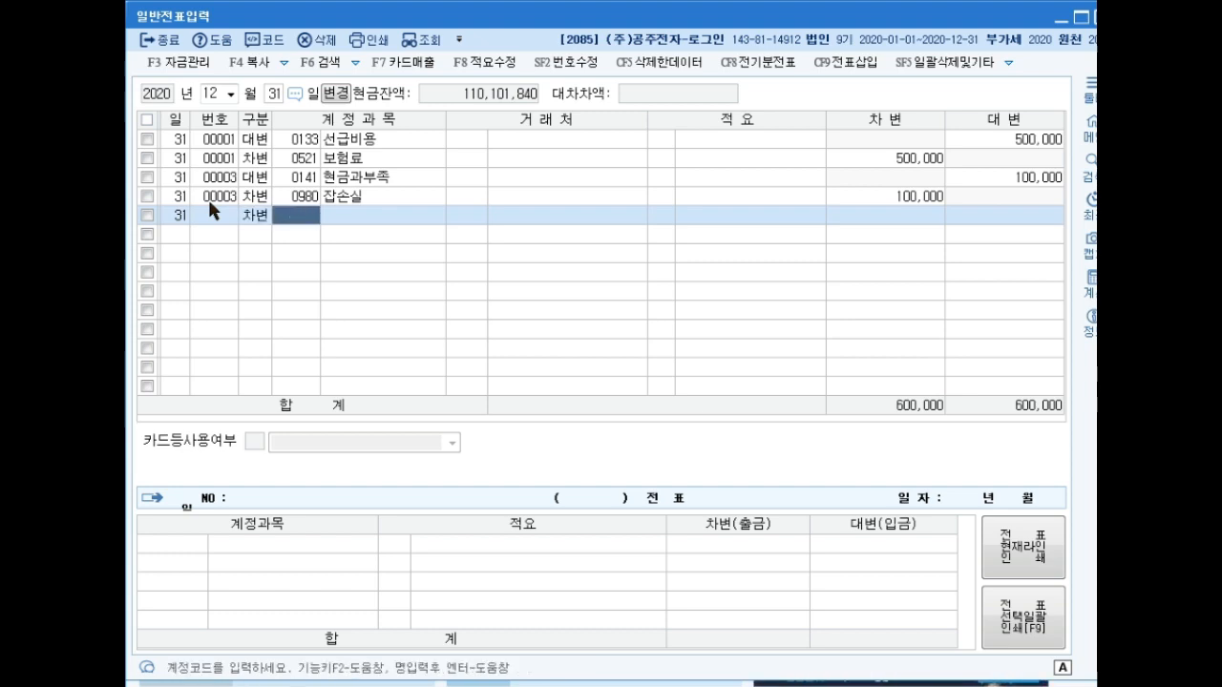
text(부가세)
key(Return)
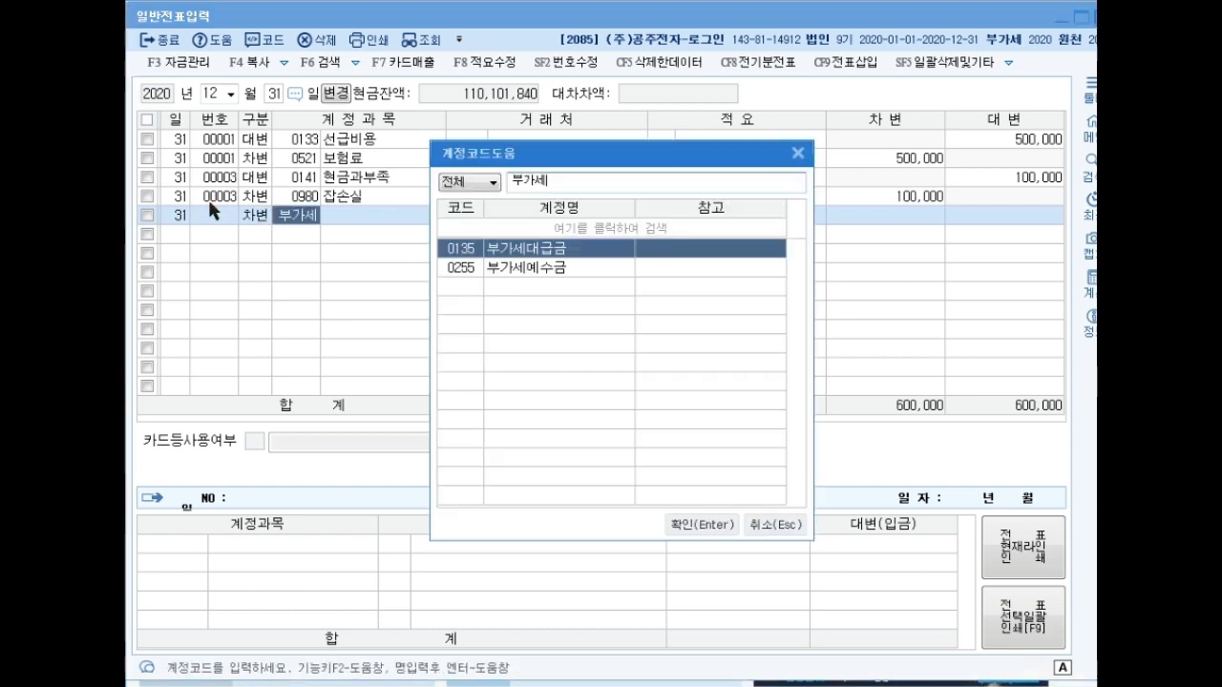
key(Down)
key(Return)
key(Return)
key(Return)
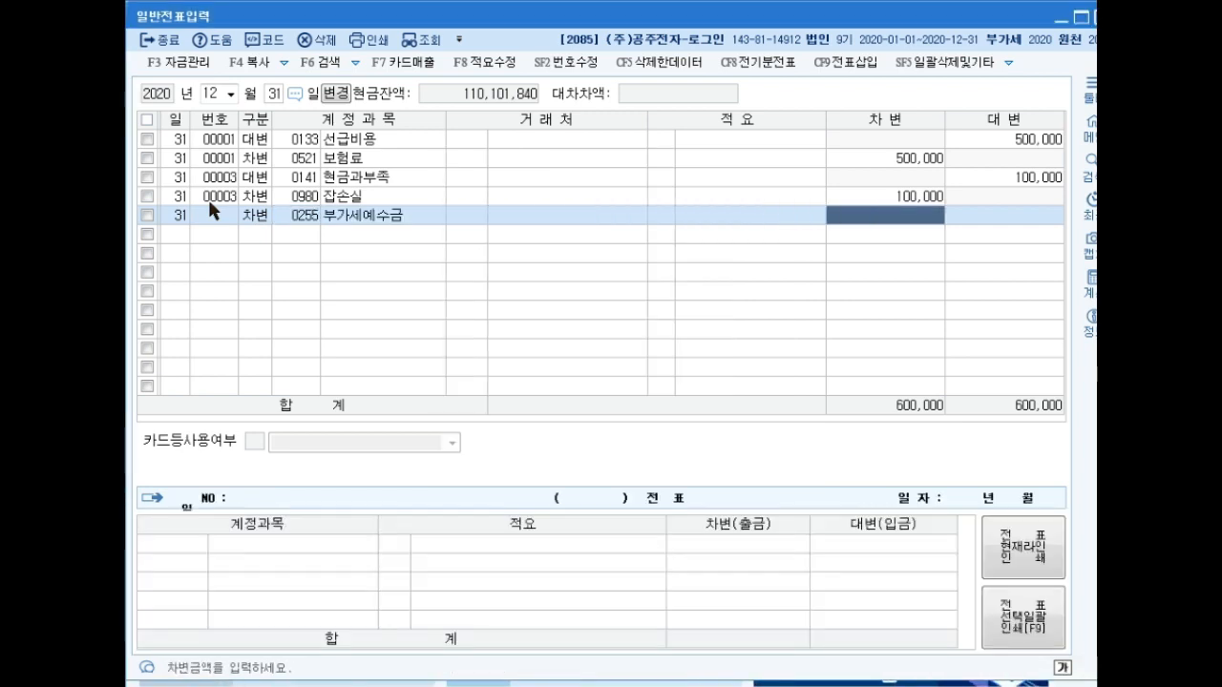
text(25000000)
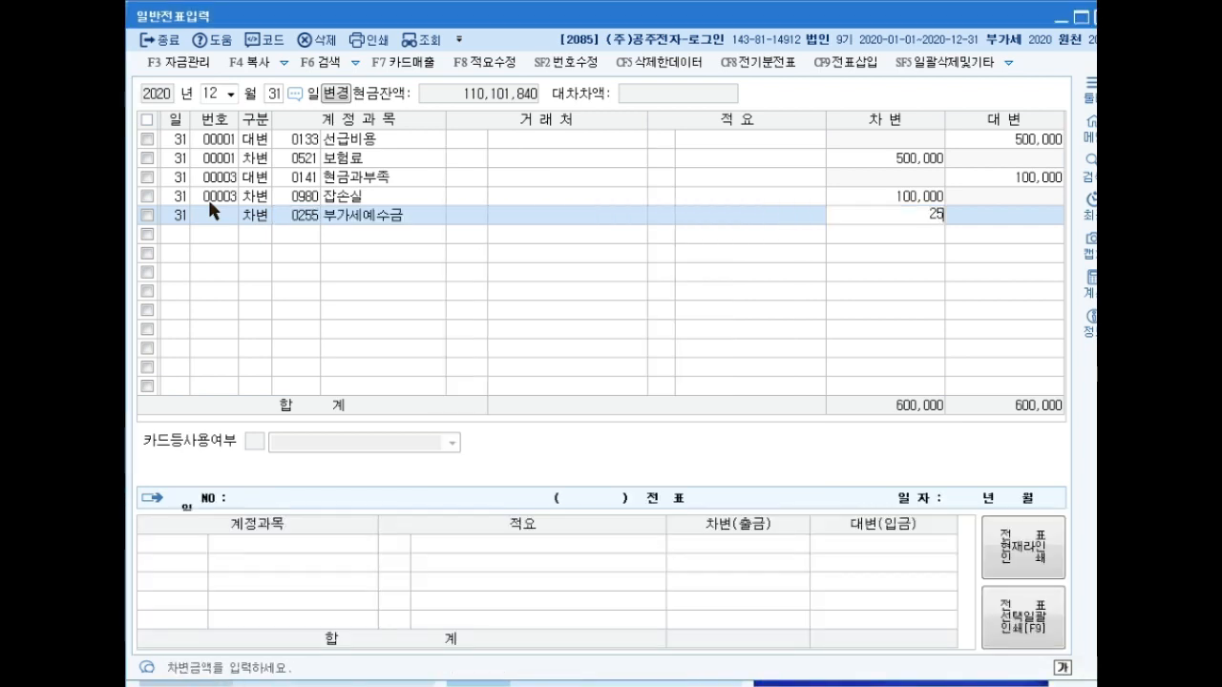
key(Return)
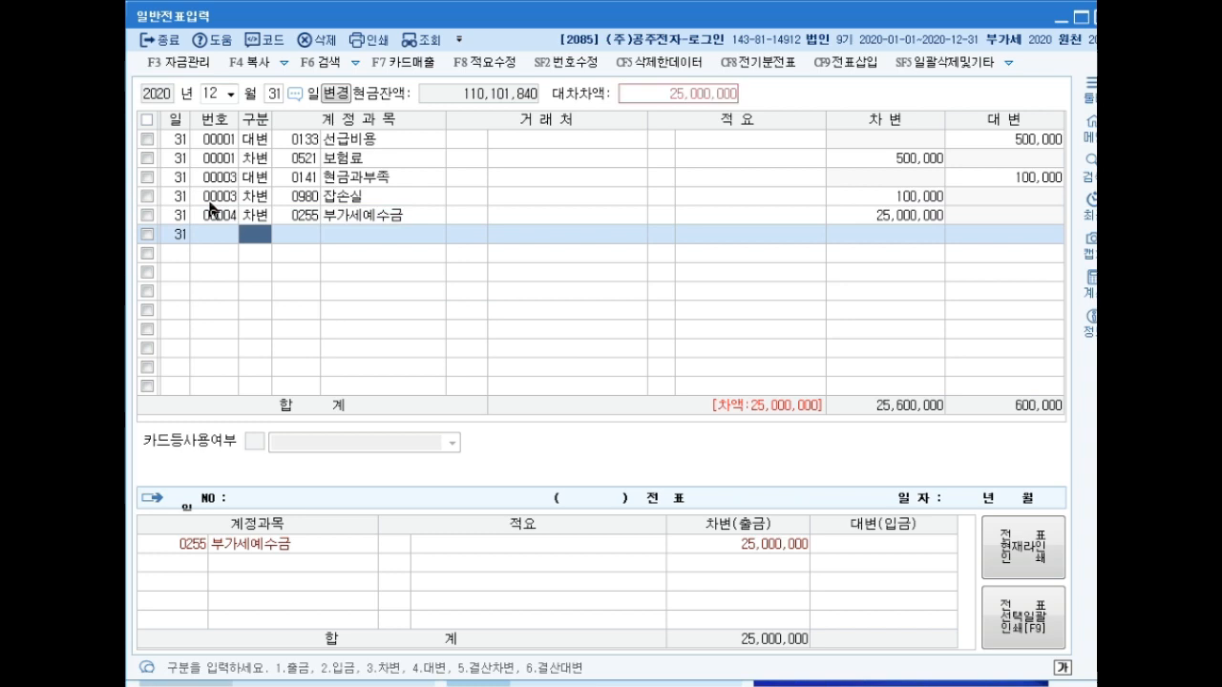
- Add a 대변 line for 부가세대급금 (0135) of 35,000,000 to the day 31 부가세 offset entry
text(4)
text(부가세)
key(Return)
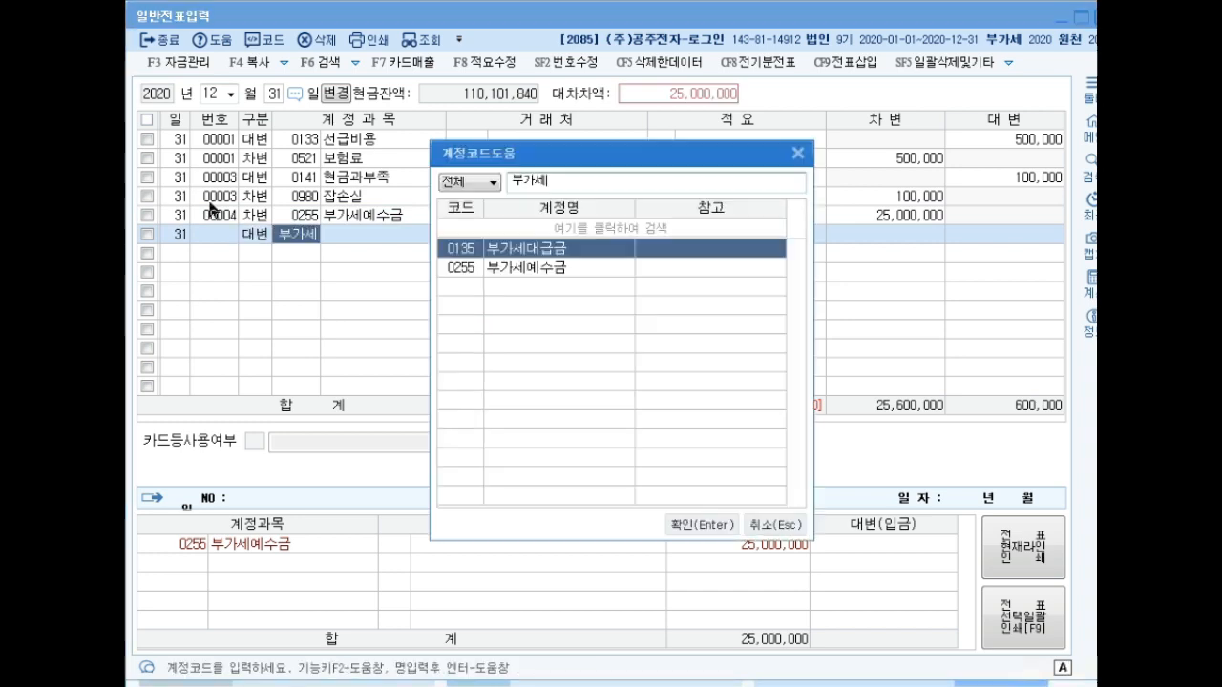
key(Return)
key(Return)
key(Return)
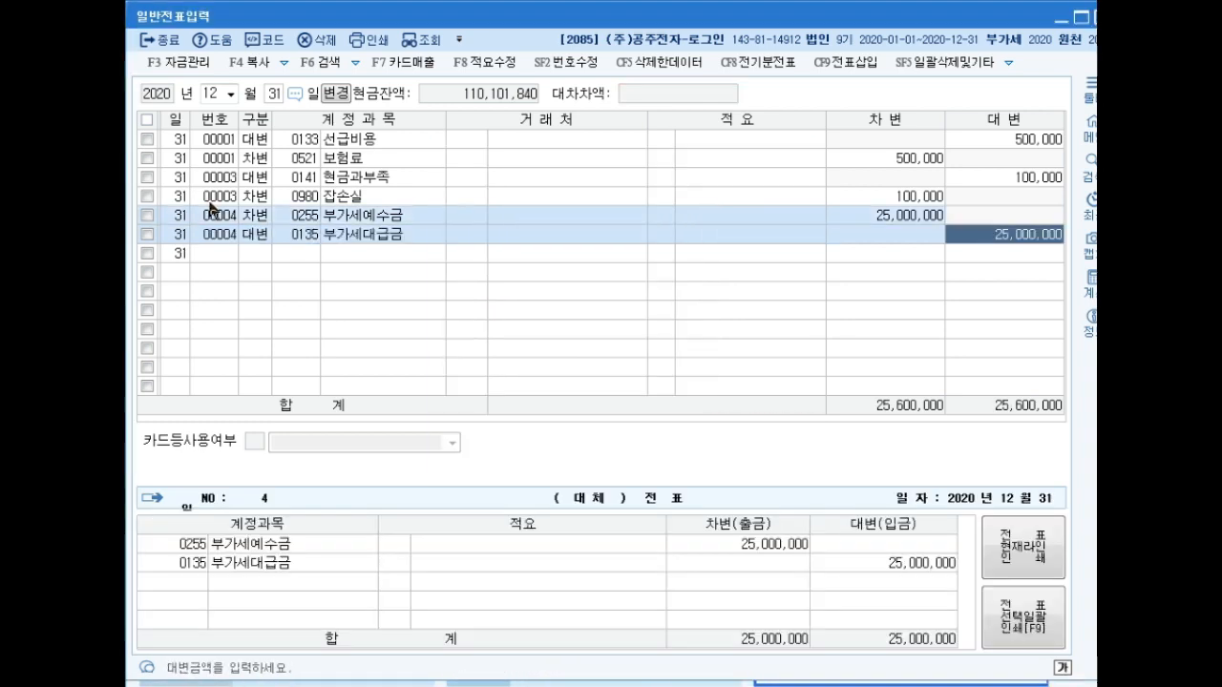
text(35000000)
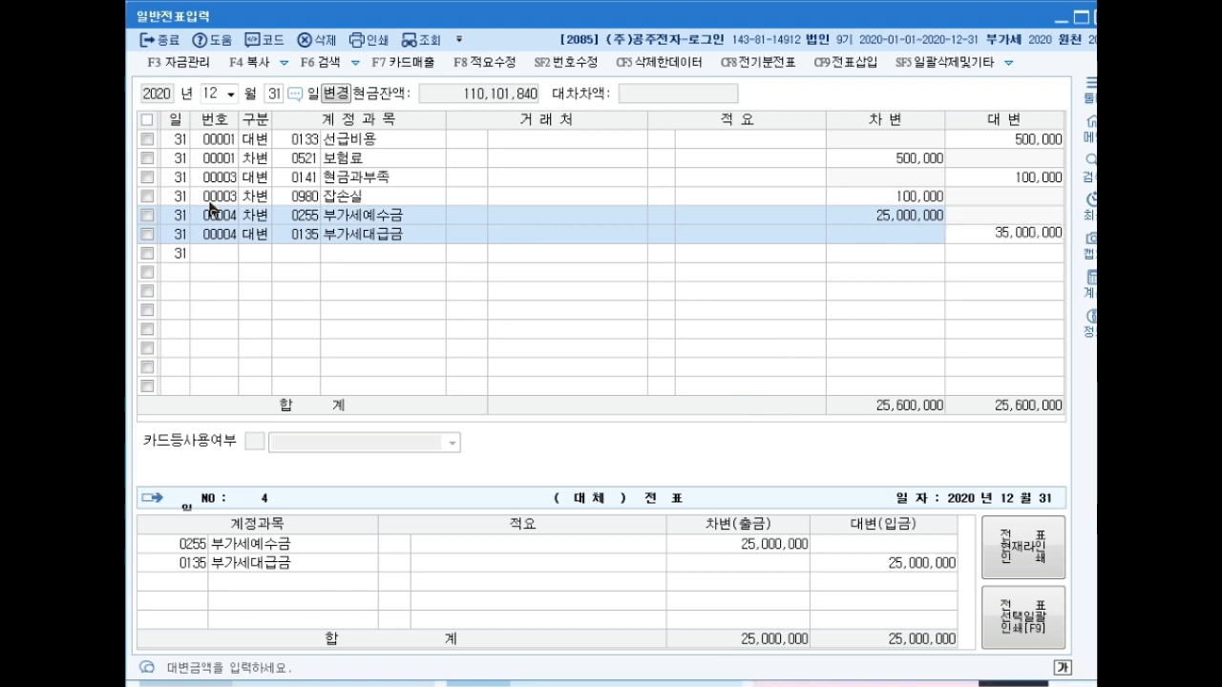
key(Return)
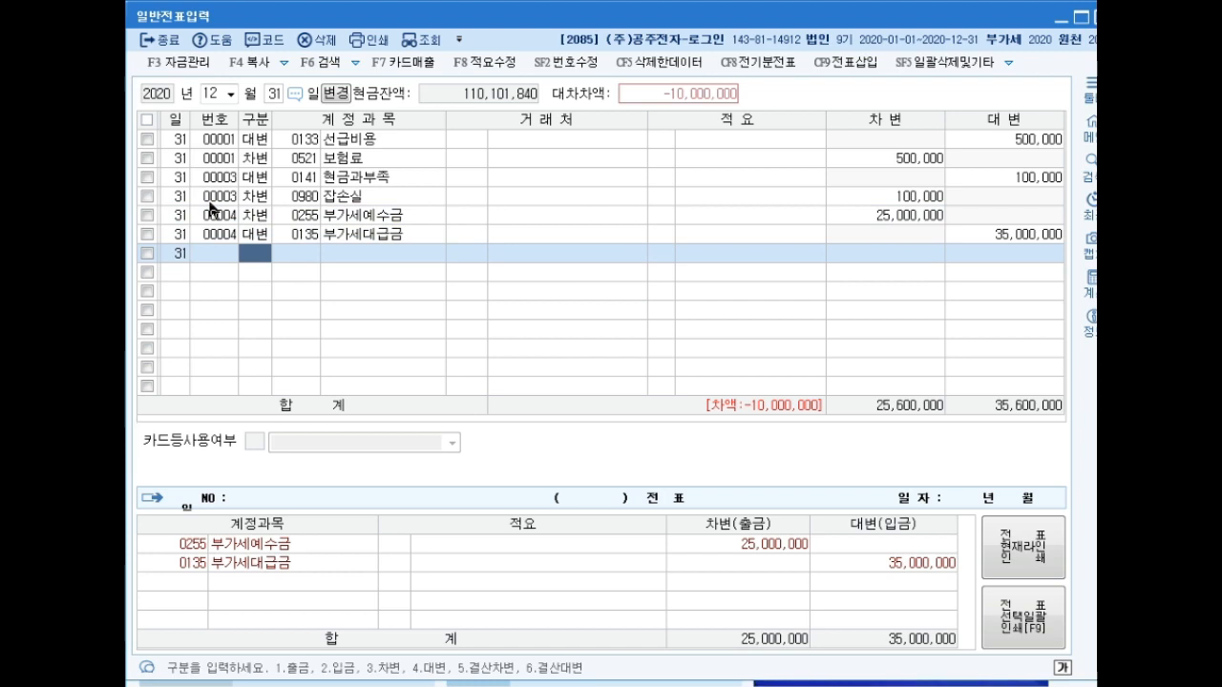
- Add a 대변 line for 잡이익 (0930) of 10,000 to the 부가세 offset entry
text(4)
key(Return)
text(잡이익)
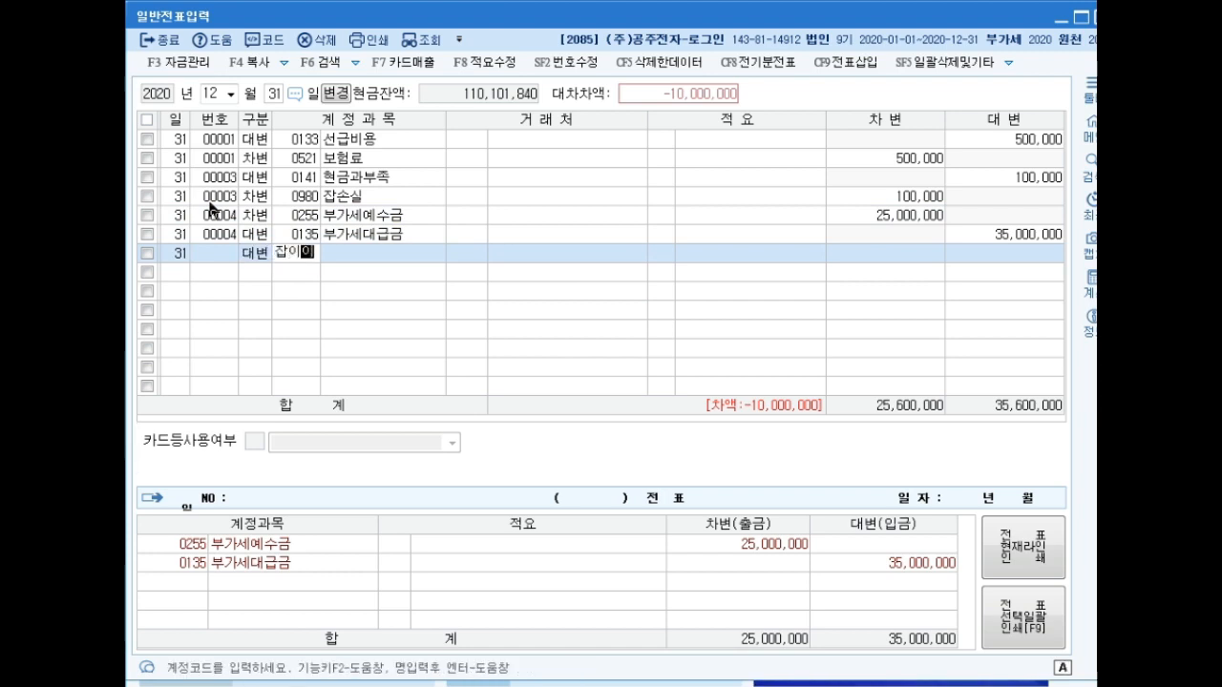
key(Return)
key(Return)
key(Return)
key(Return)
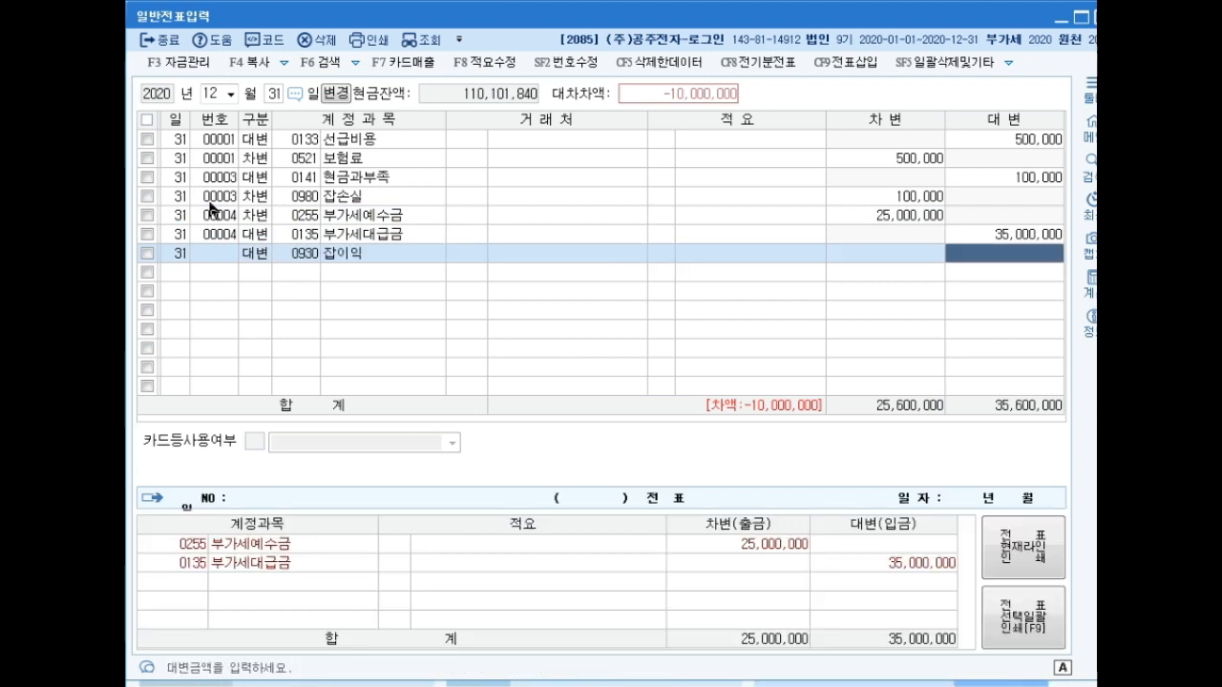
text(100000)
key(Return)
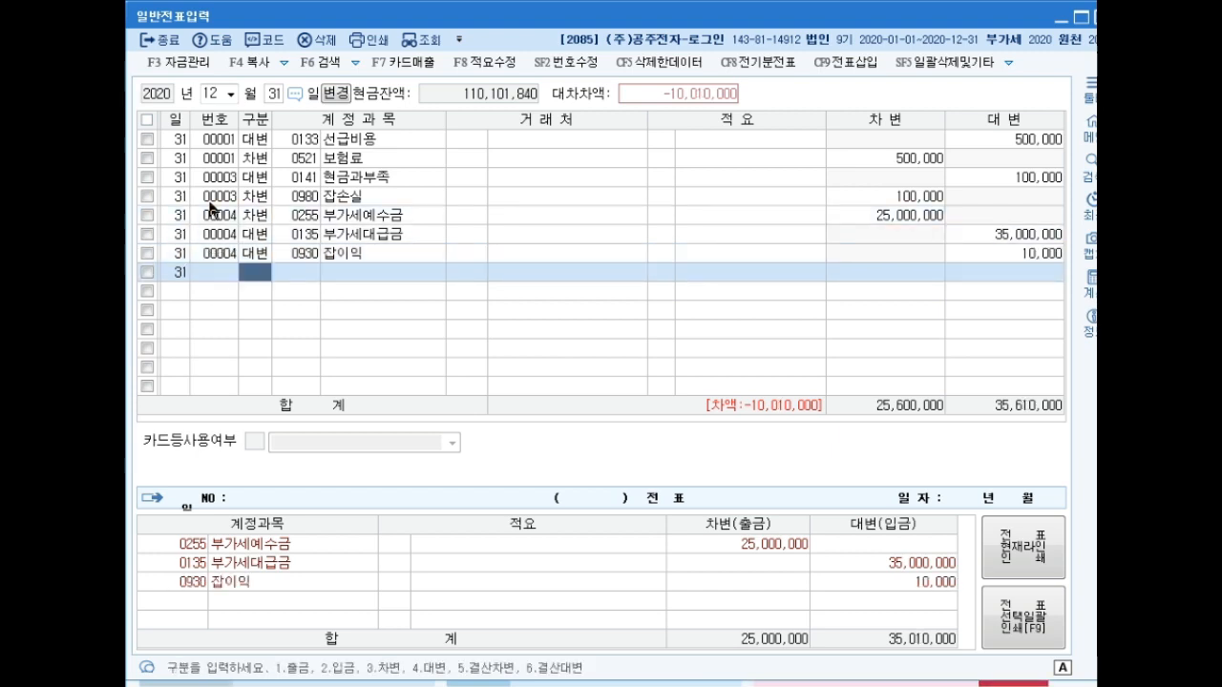
- Balance the 부가세 offset entry with a 차변 line for 미수금 (0120) of 10,010,000, leaving 거래처 blank
text(3)
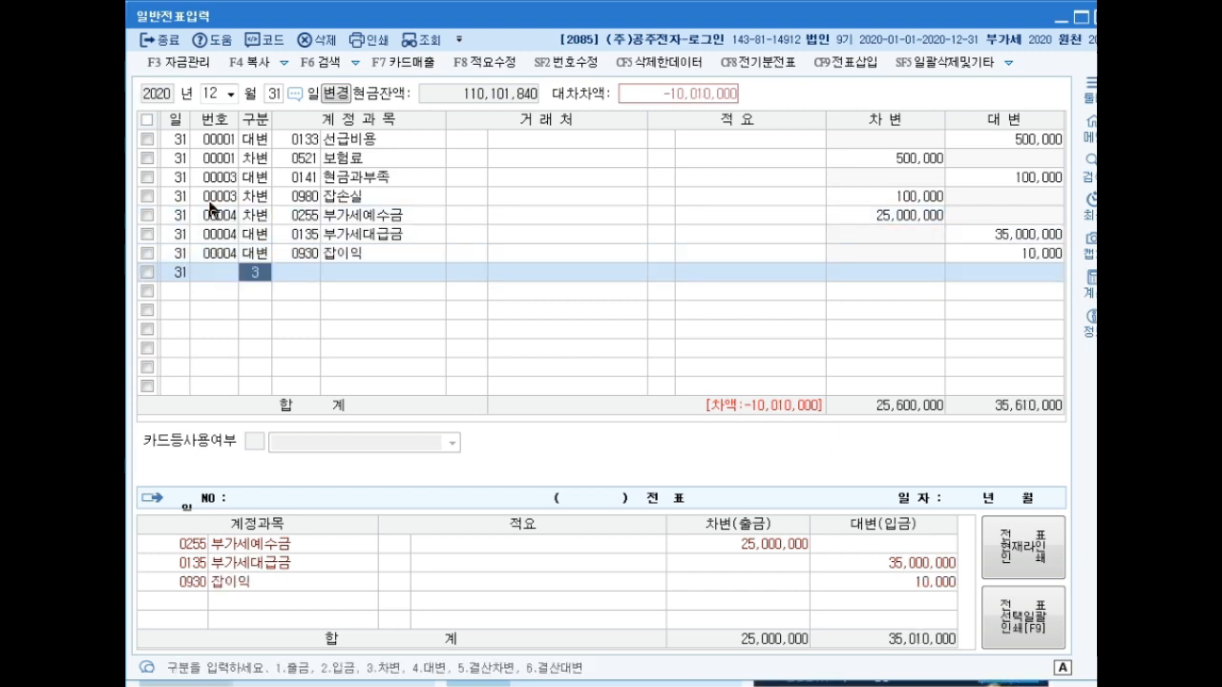
key(Return)
text(0120)
key(Return)
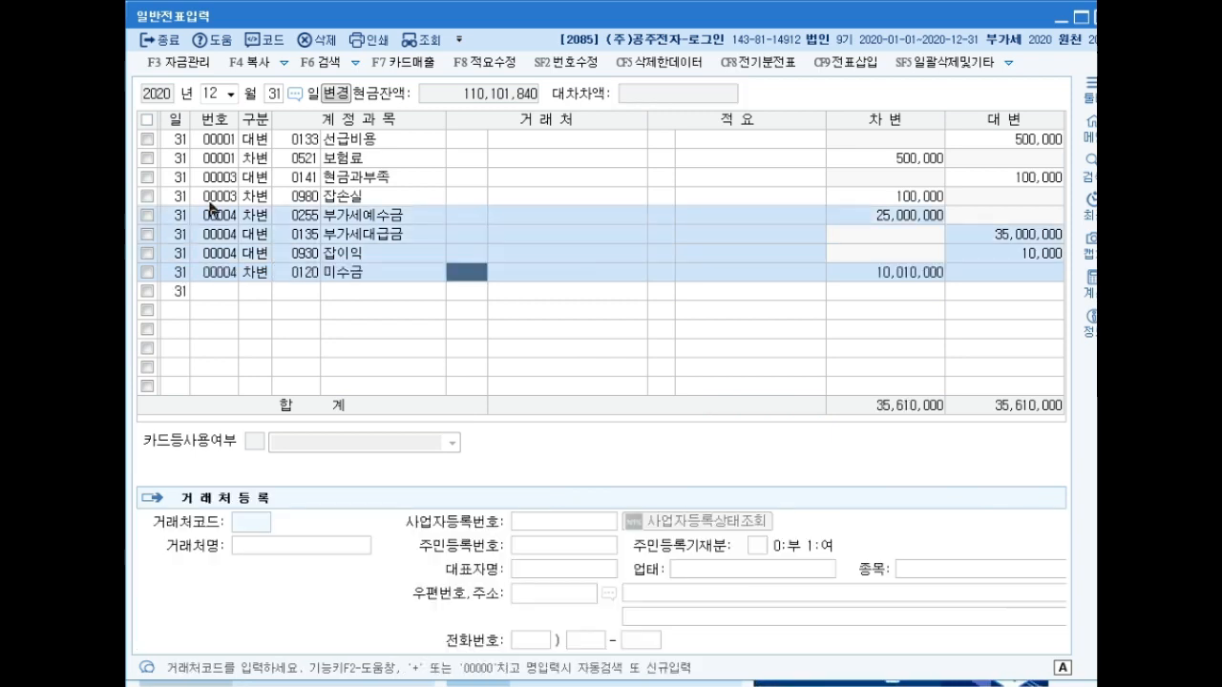
key(Return)
key(Return)
key(Return)
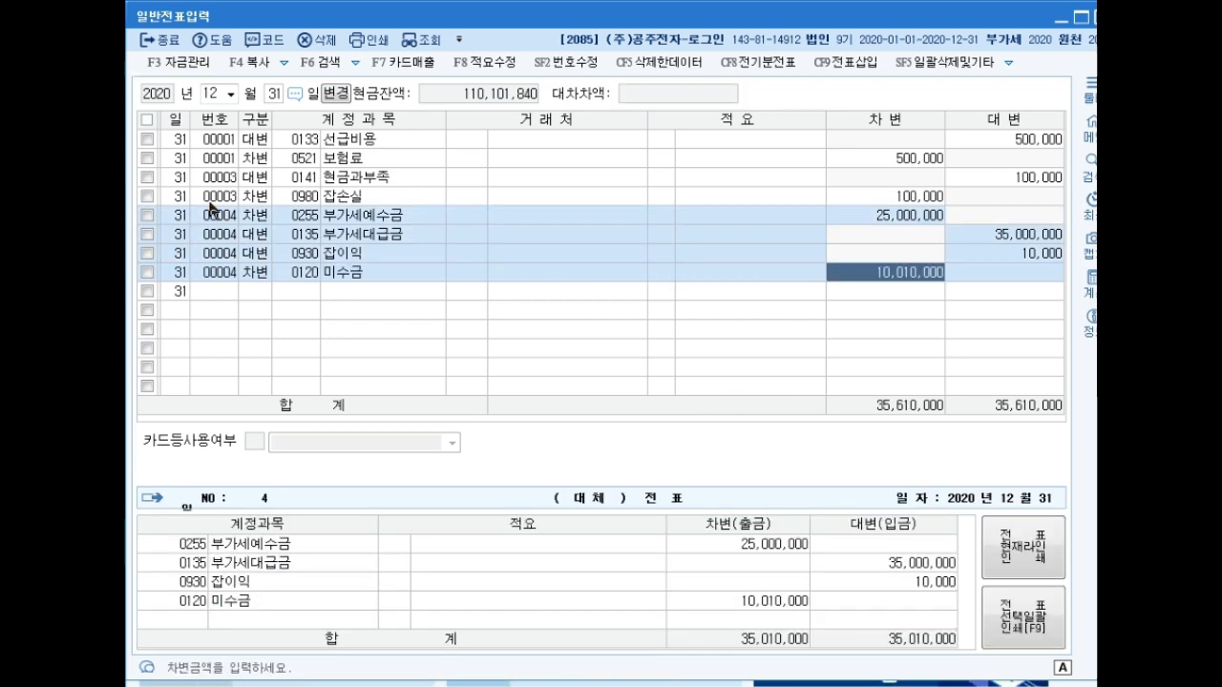
key(Return)
key(Up)
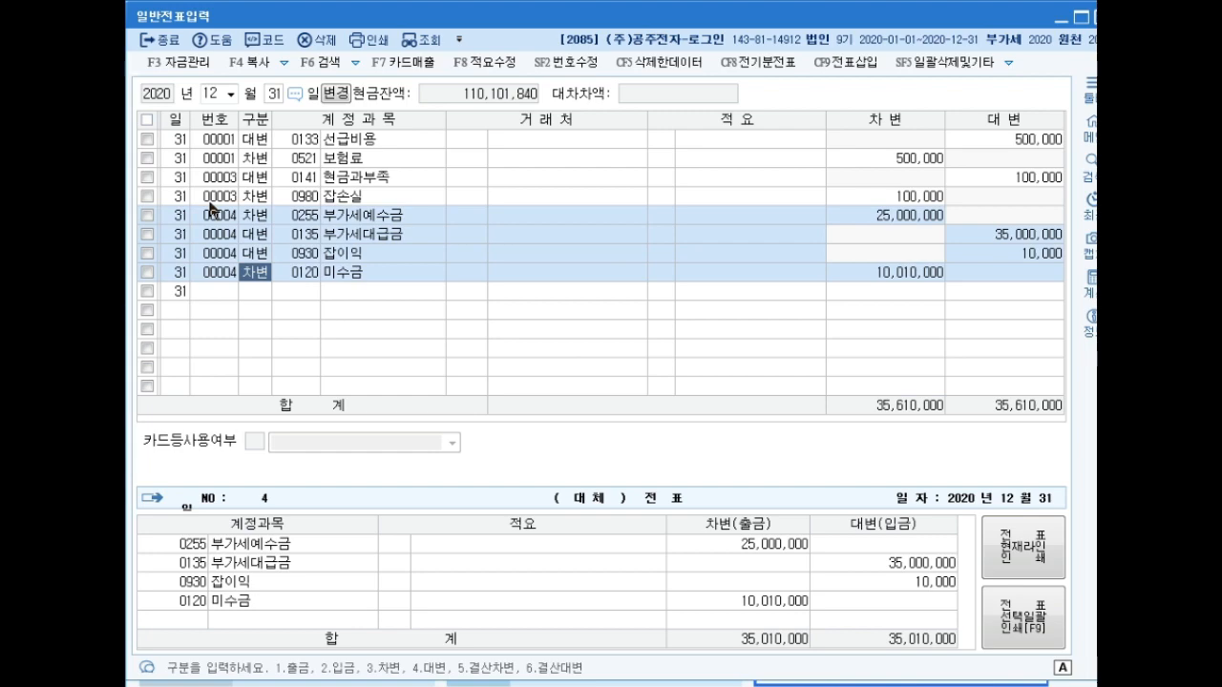
- Close 일반전표입력 and load 결산자료입력 for the period January to December 2020
click(1101, 17)
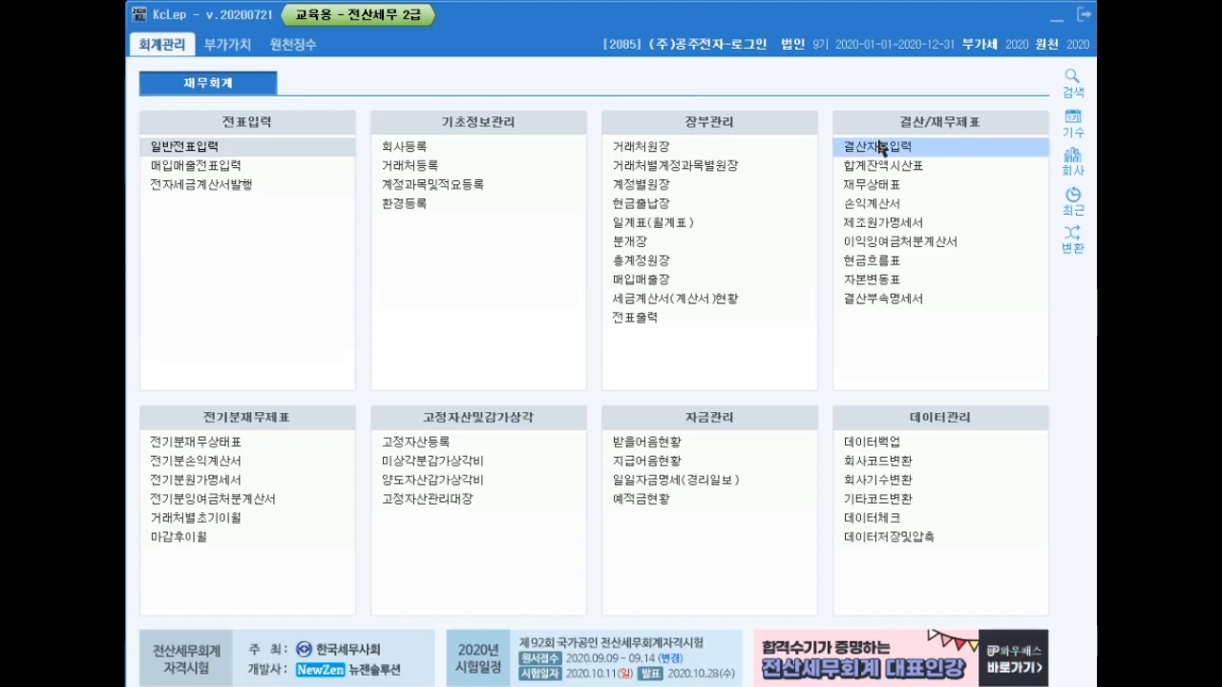
click(878, 147)
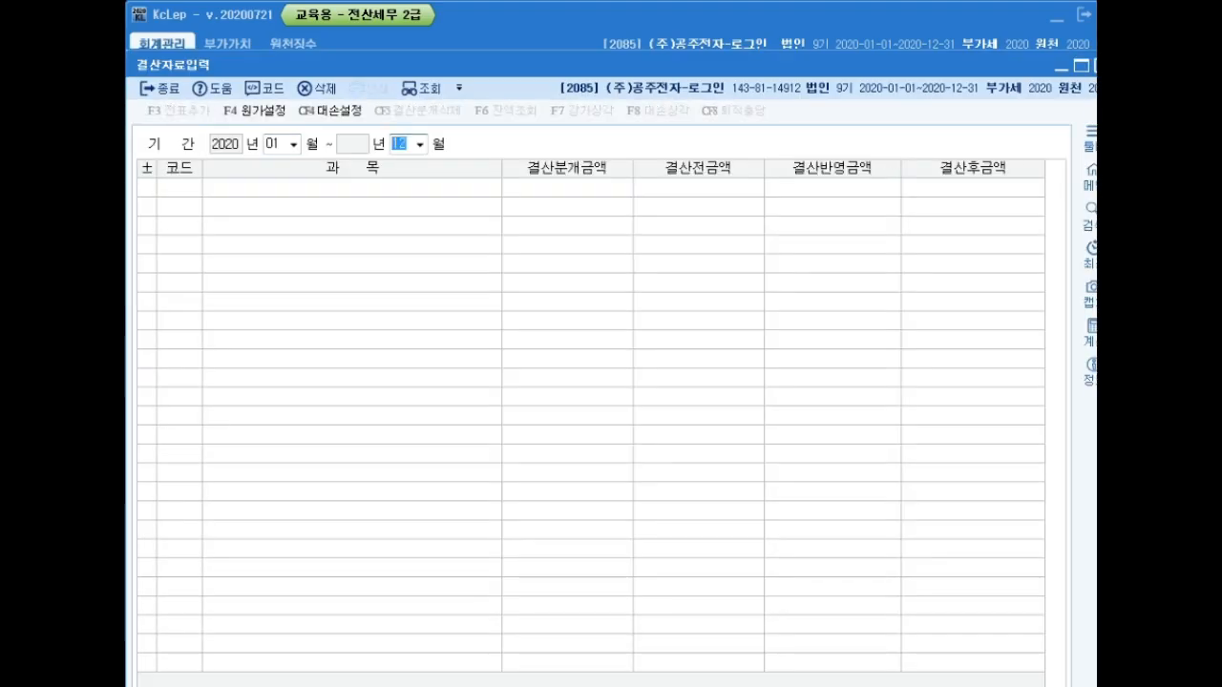
key(Return)
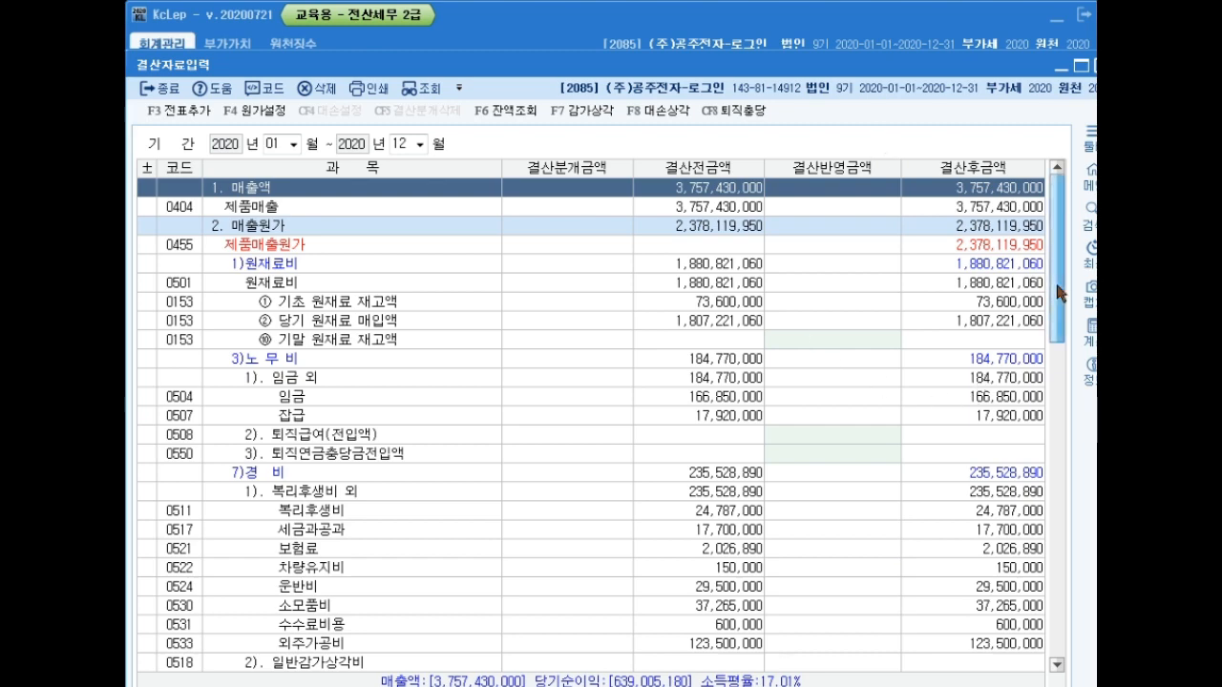
- Enter 1,000,000 as the 결산반영금액 for 영업권 (0218) under 무형자산상각비
scroll(1059, 329, down, 3)
drag(1061, 329, 1057, 452)
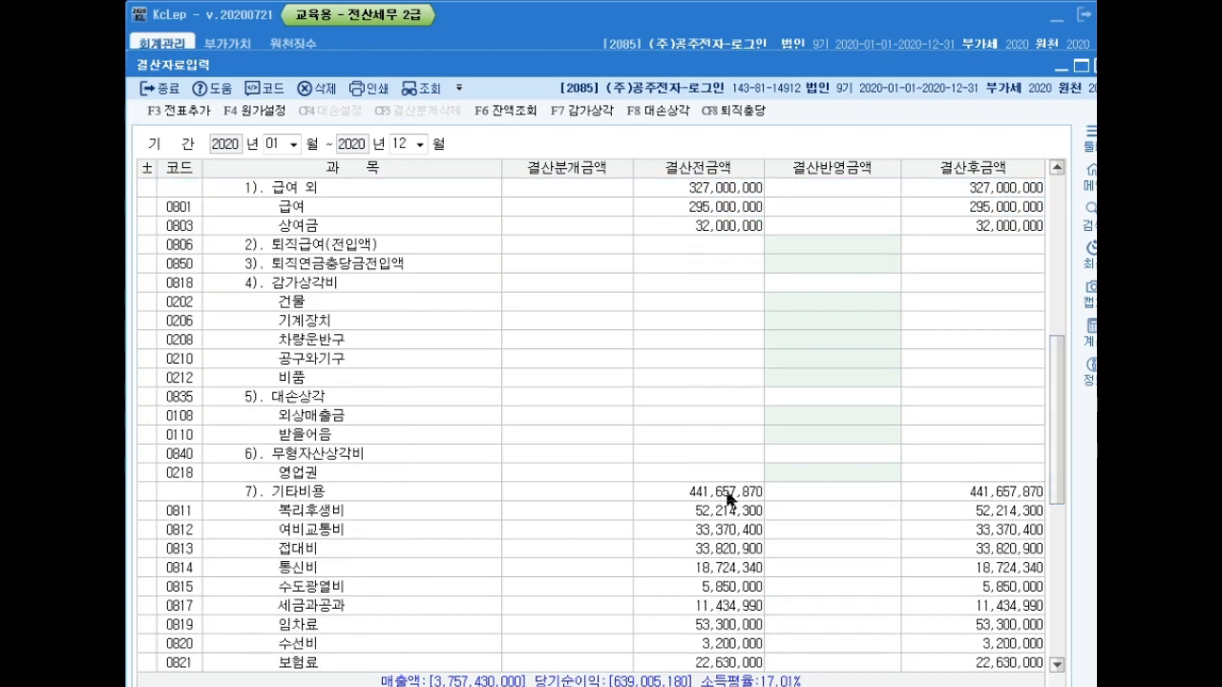
click(819, 473)
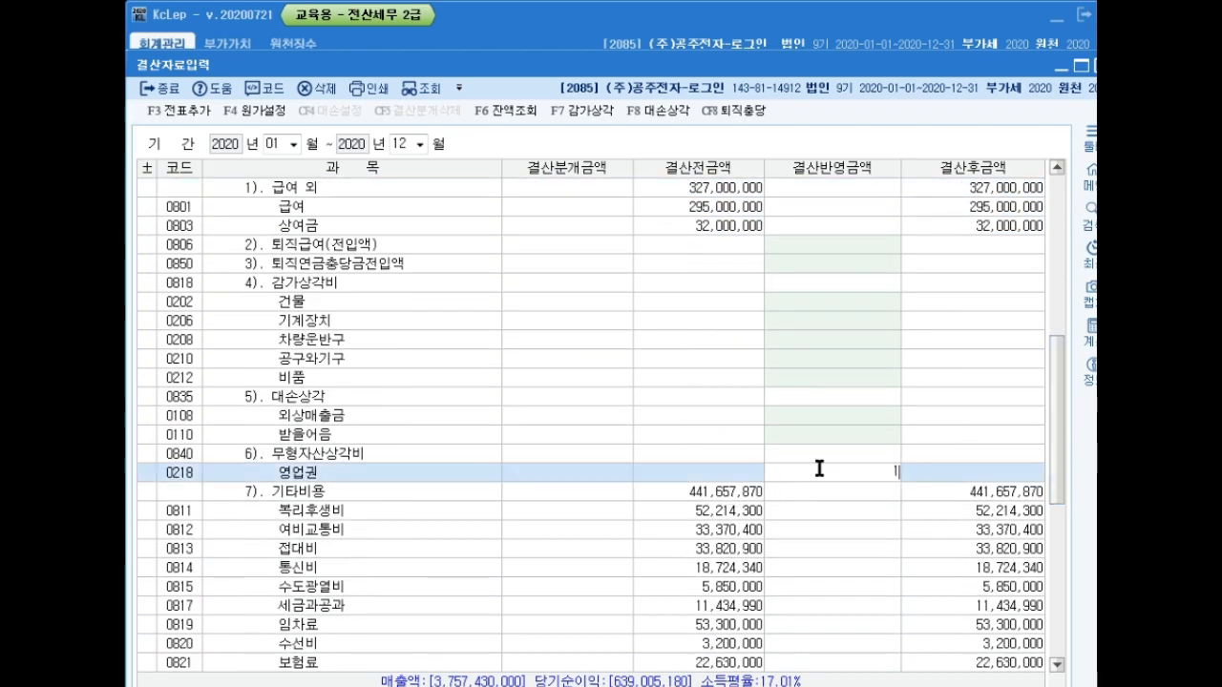
text(1000000)
key(Return)
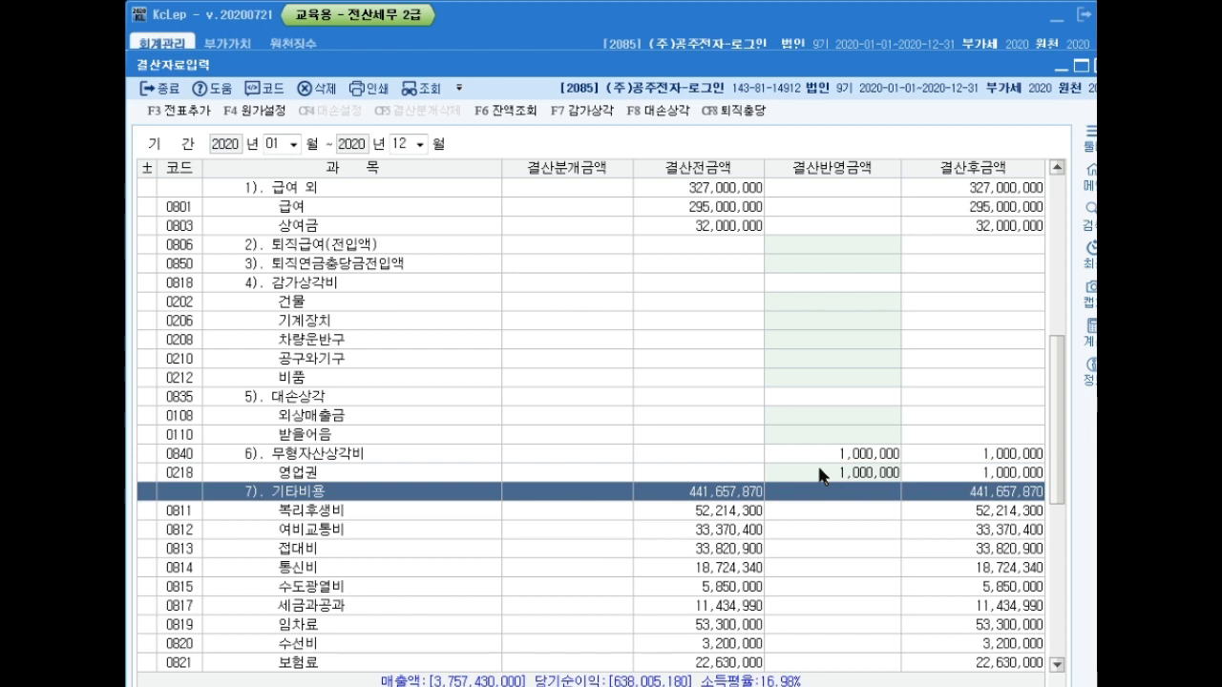
click(819, 473)
scroll(823, 480, down, 1)
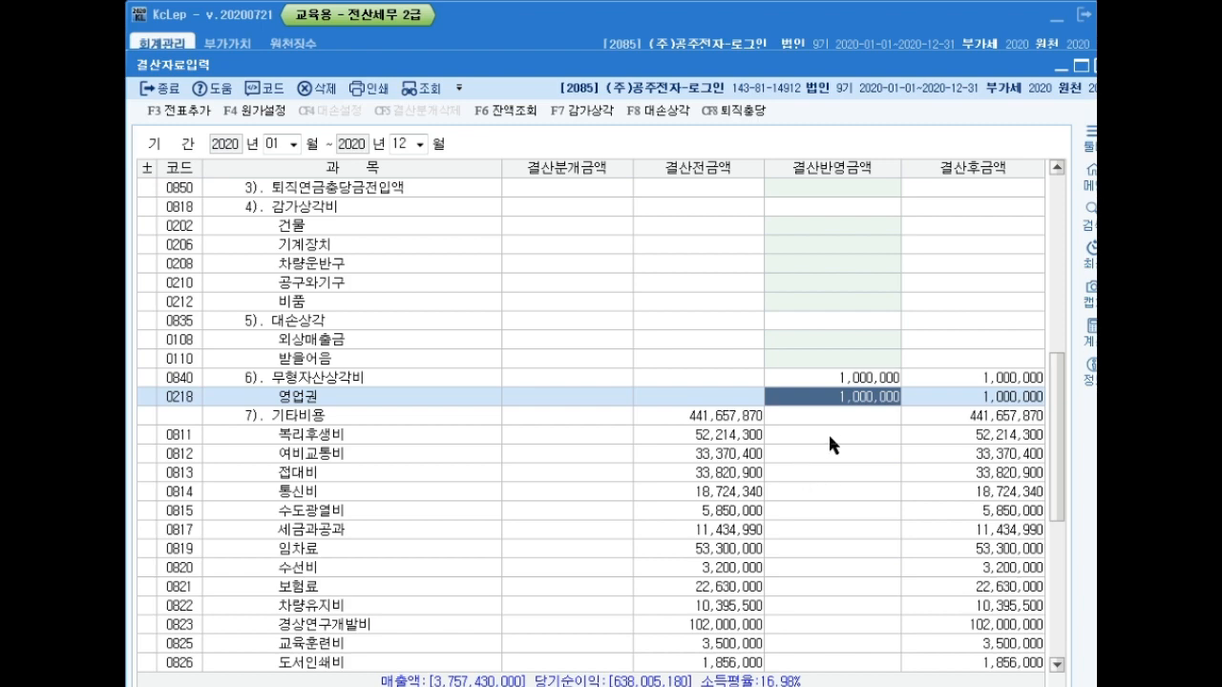
- Check the 추가설정액 for 외상매출금 in the 대손상각 calculation at a 대손율 of 1.00%, then close it without applying
drag(771, 67, 763, 40)
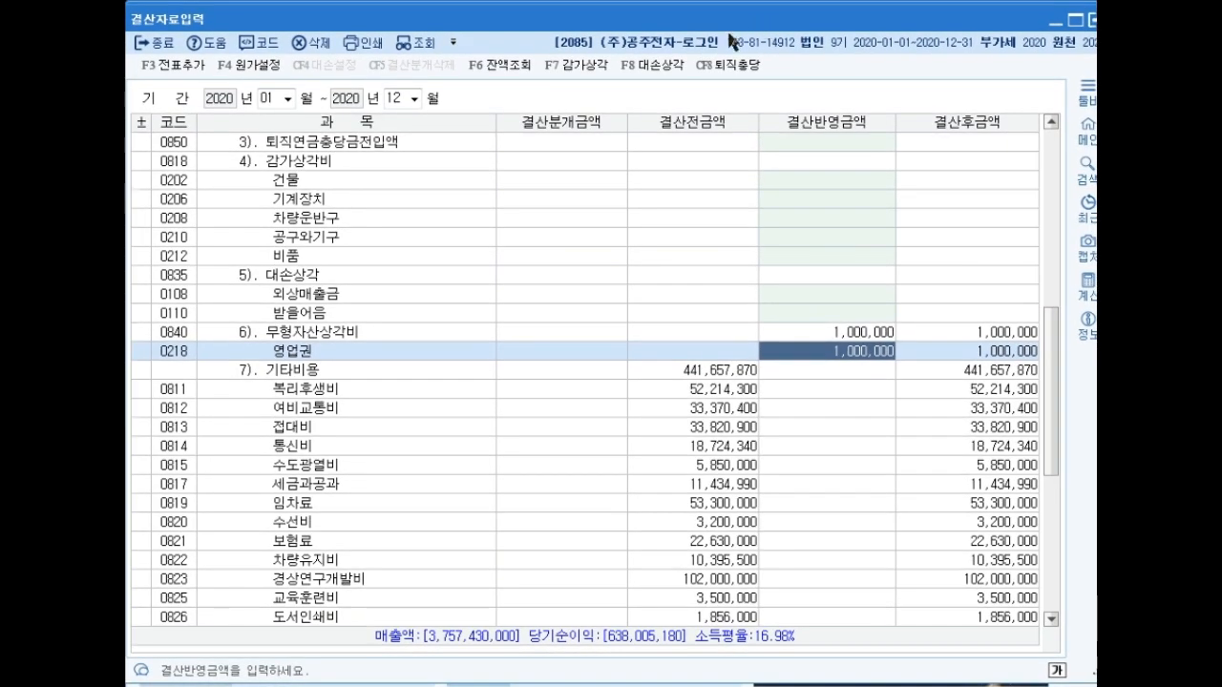
click(653, 69)
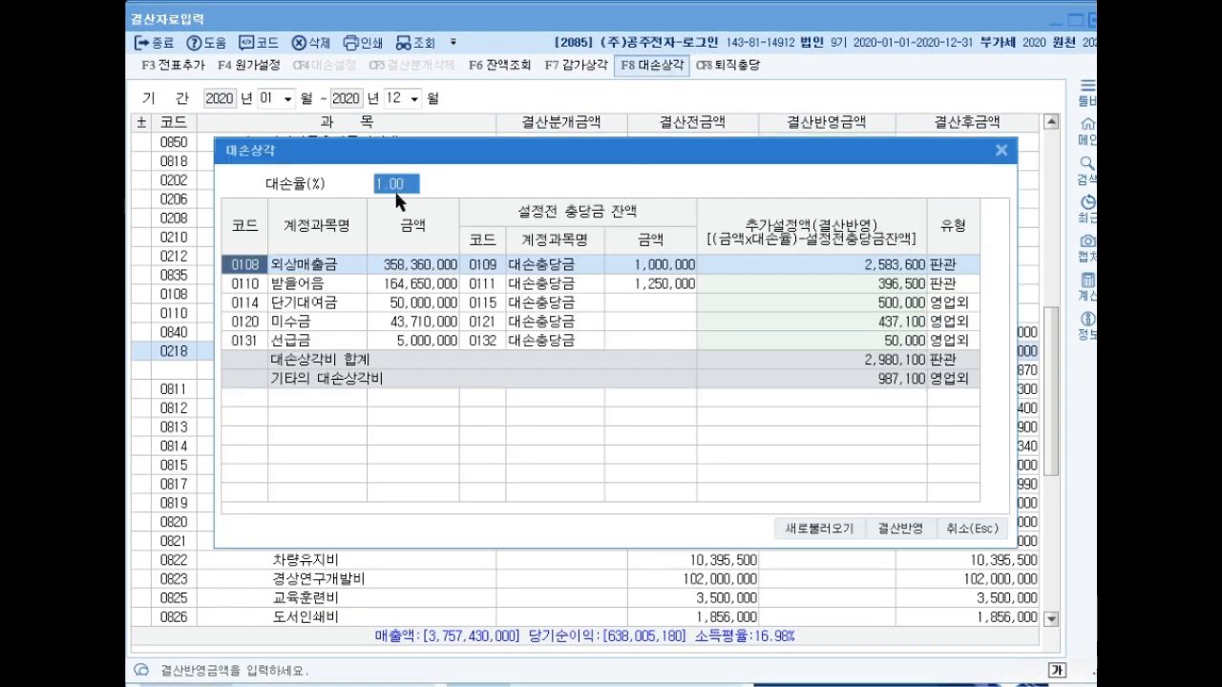
click(817, 265)
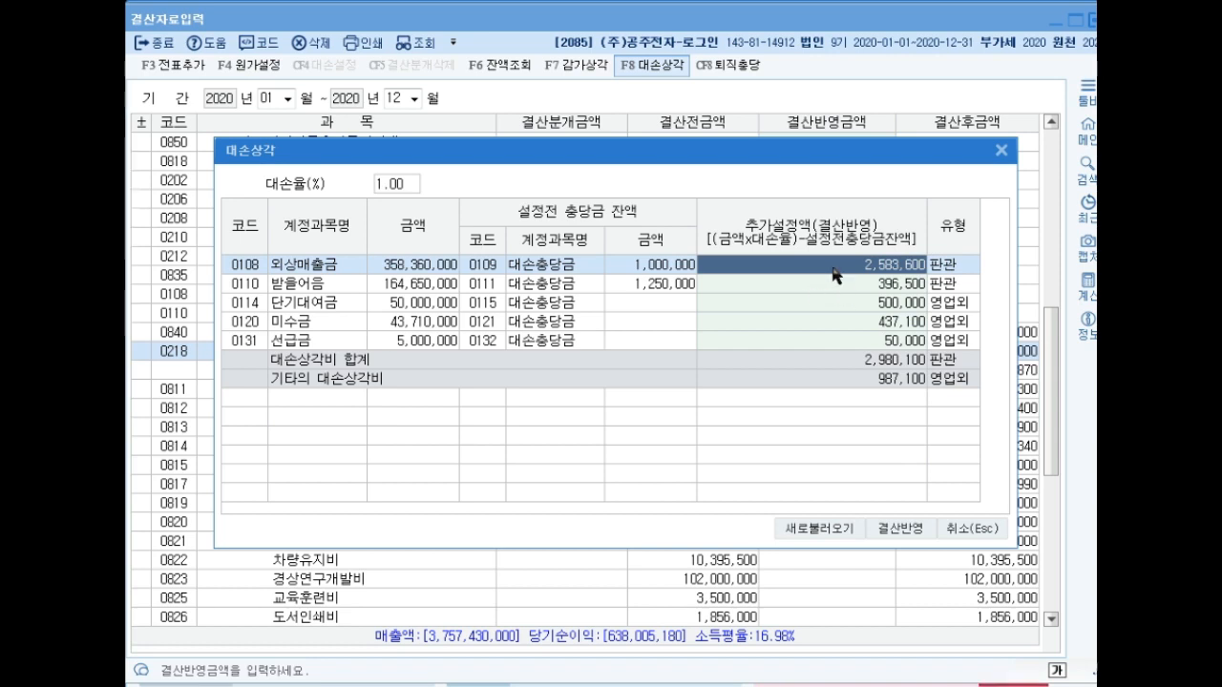
click(964, 529)
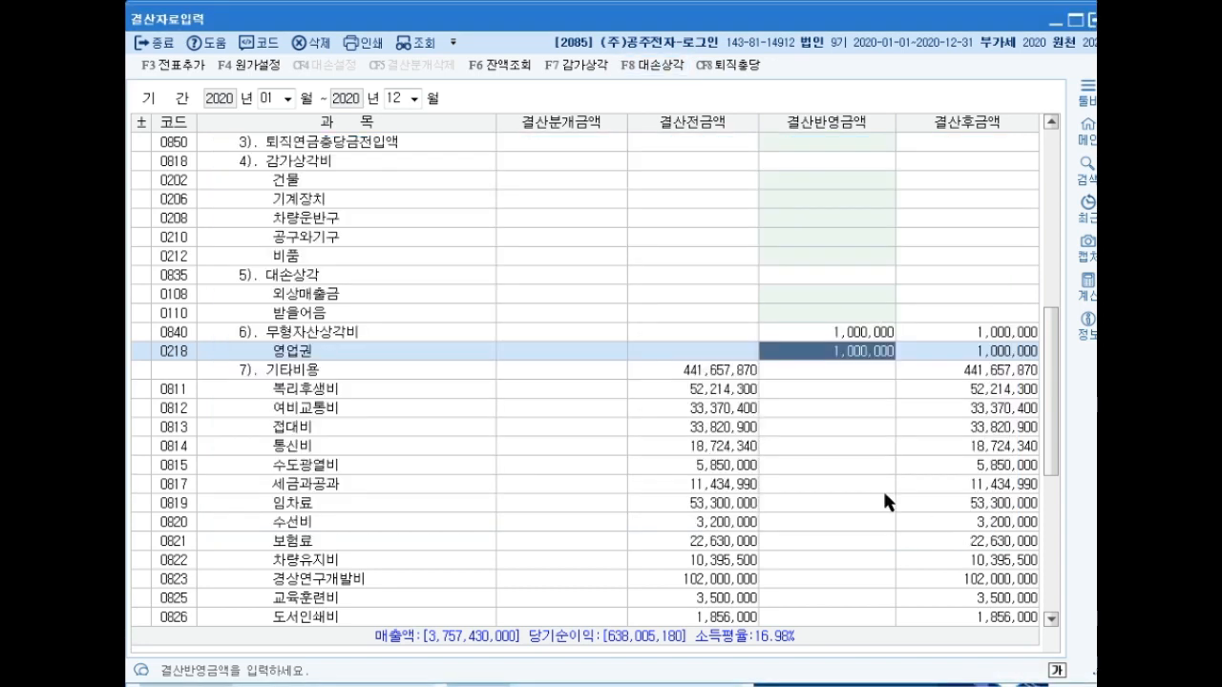
- Enter 2,583,600 as the 결산반영금액 for 외상매출금 (0108) under 대손상각
click(834, 299)
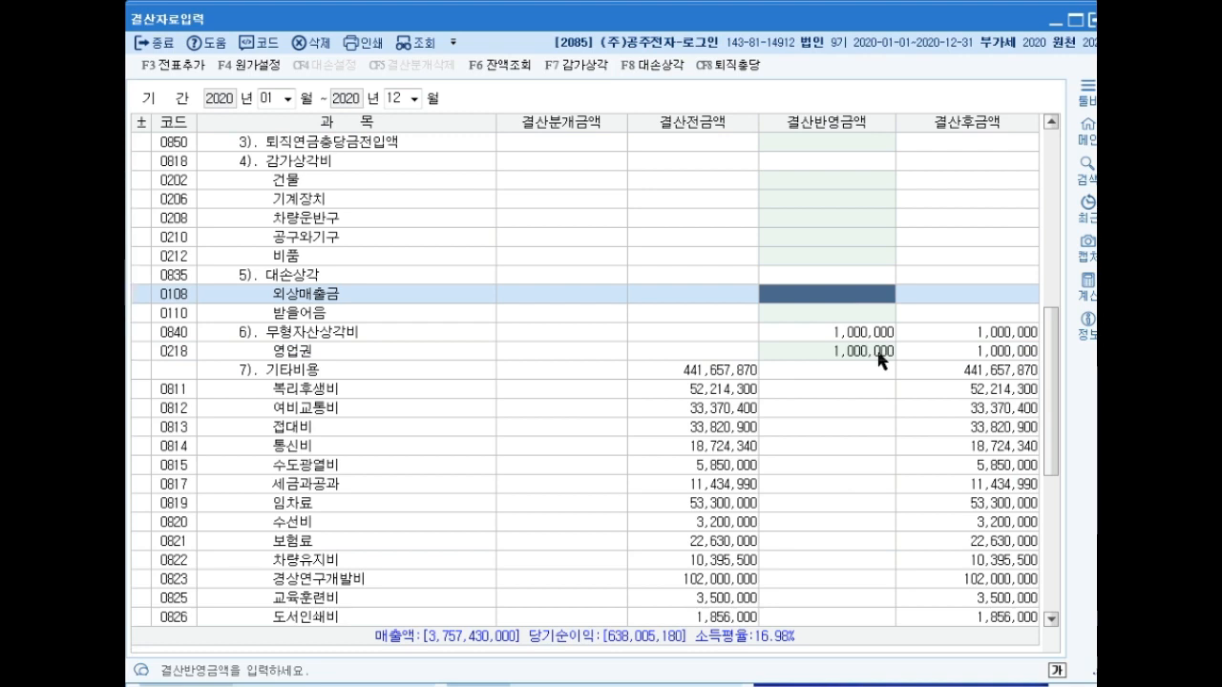
text(2,583)
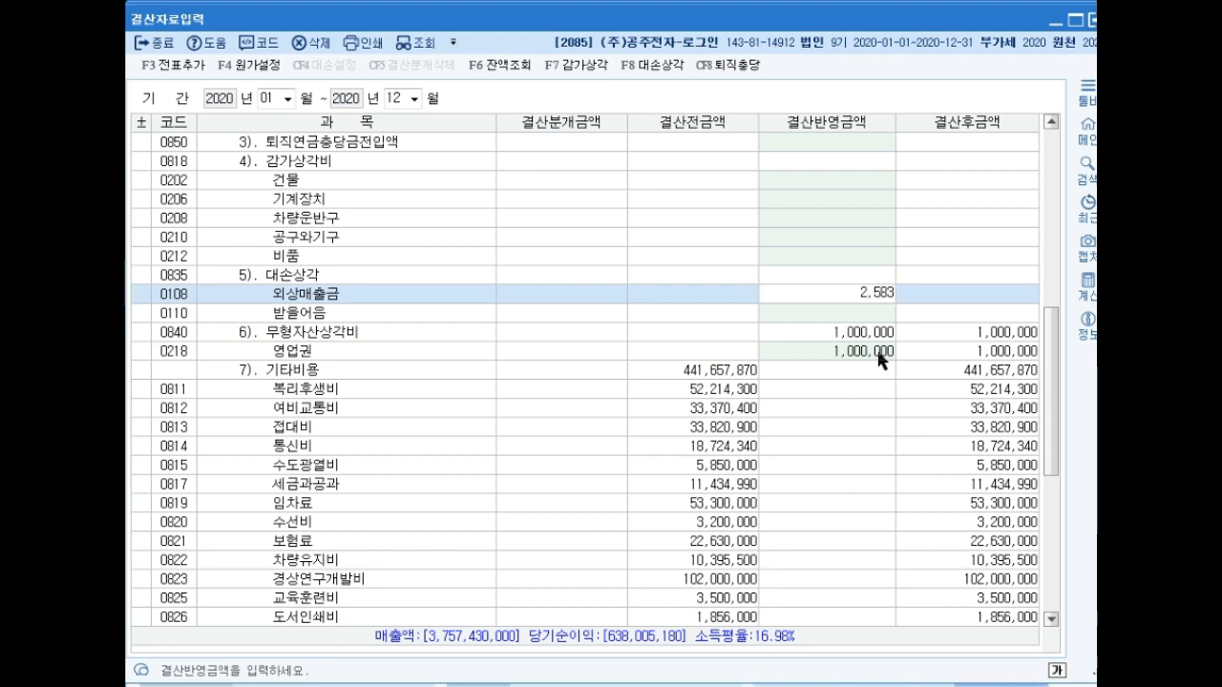
text(,600)
key(Return)
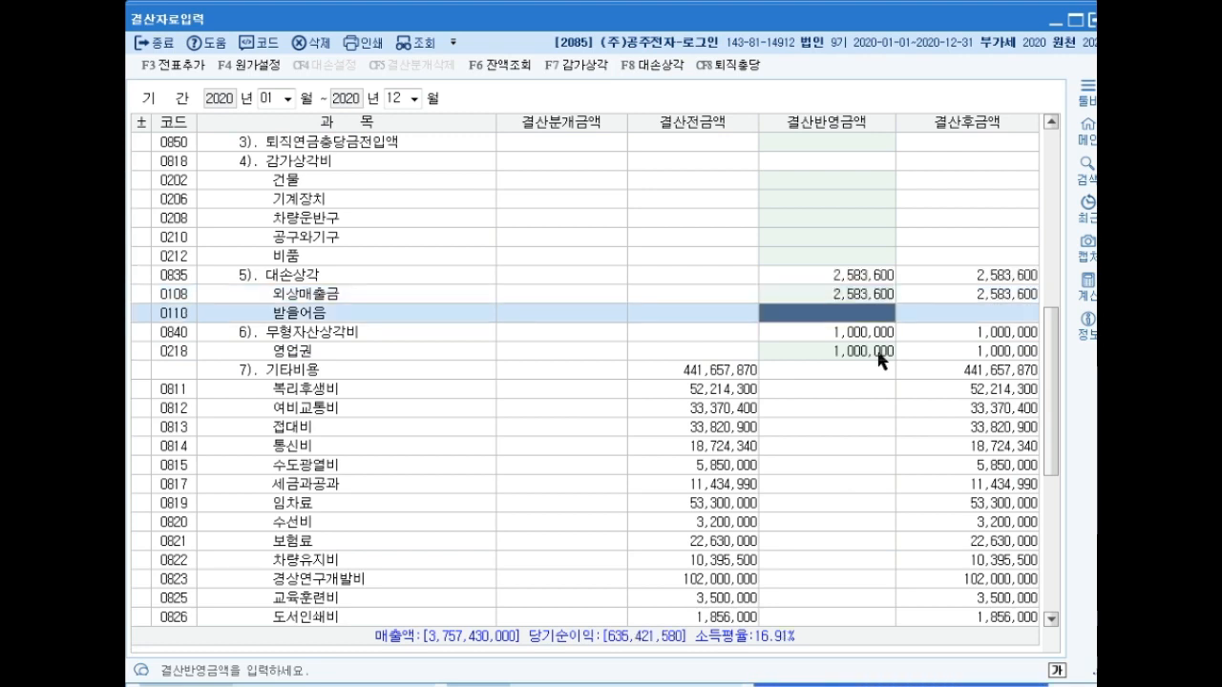
- Check the 추가설정액 for 단기대여금 in the 대손상각 calculation at a 대손율 of 2.00%, and close it without saving
click(649, 67)
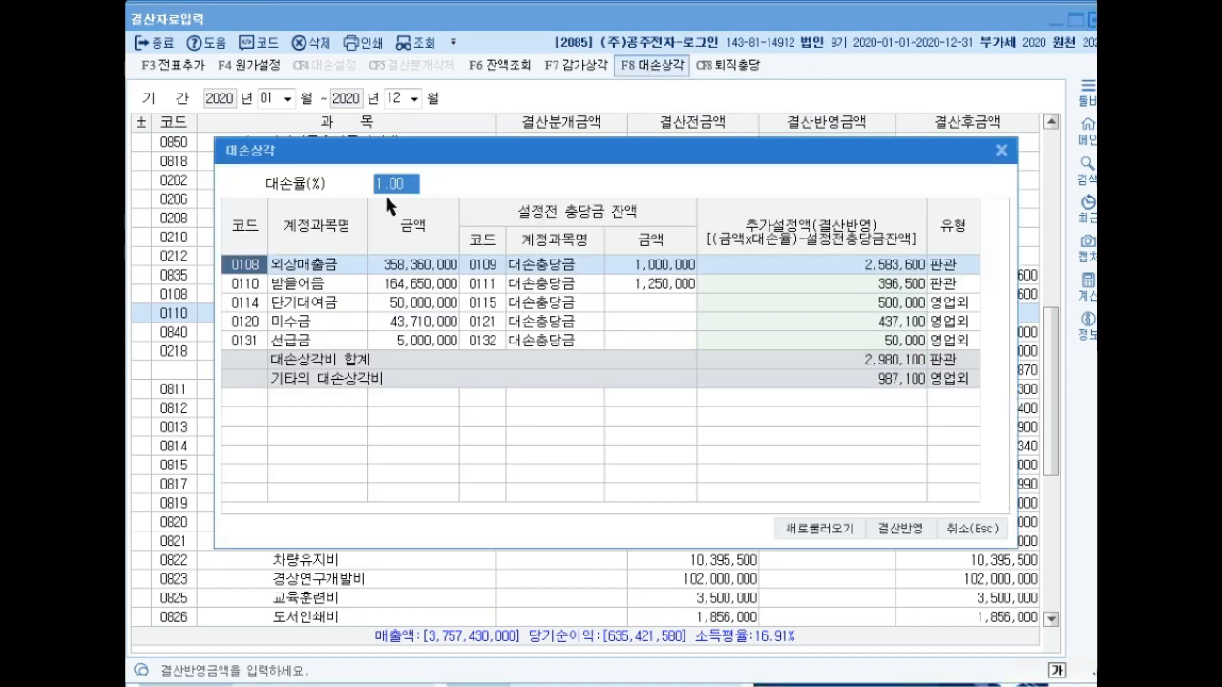
text(2)
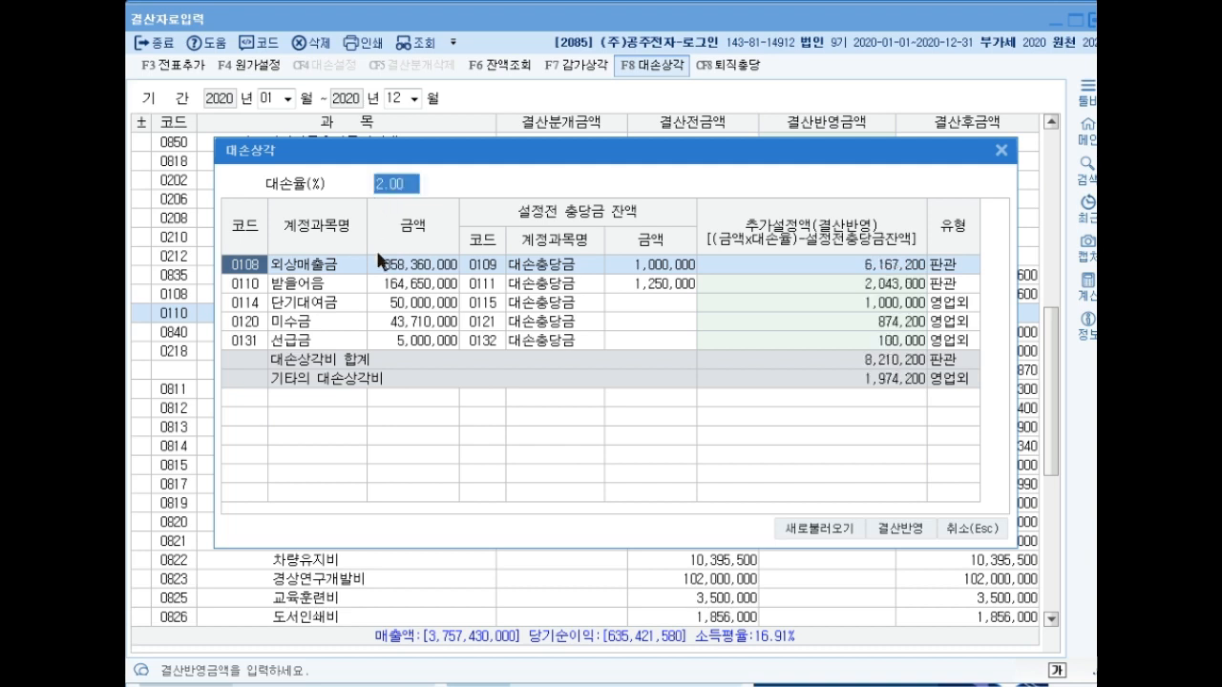
click(740, 302)
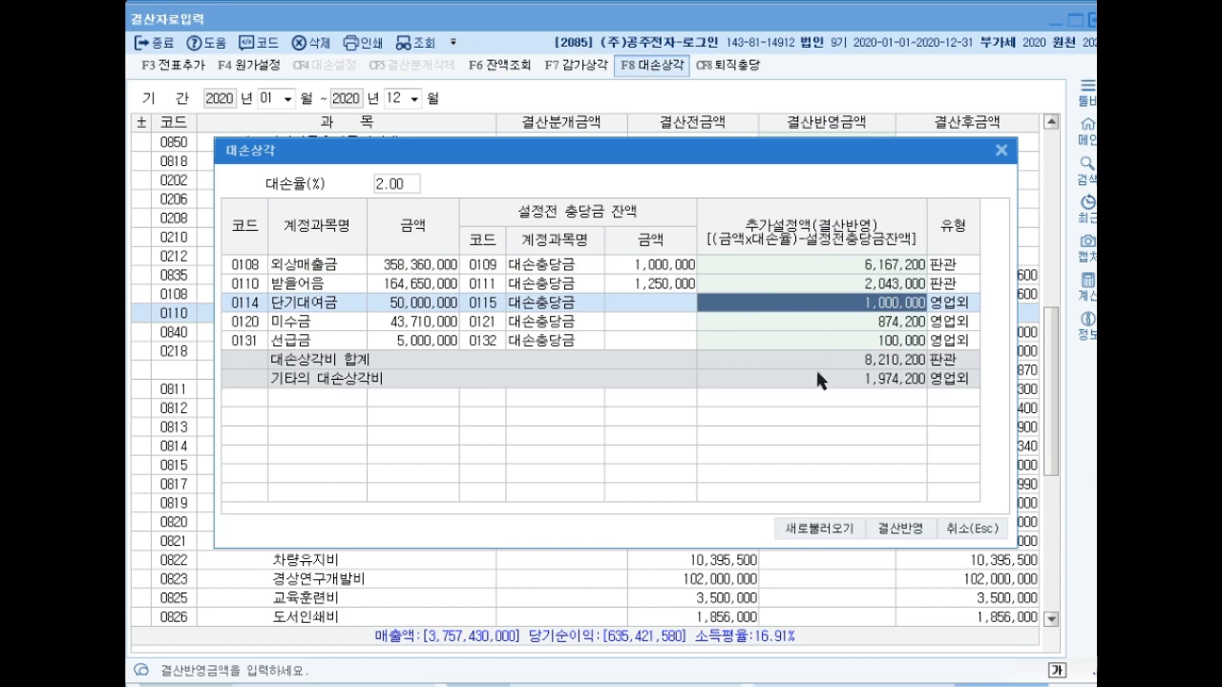
click(979, 521)
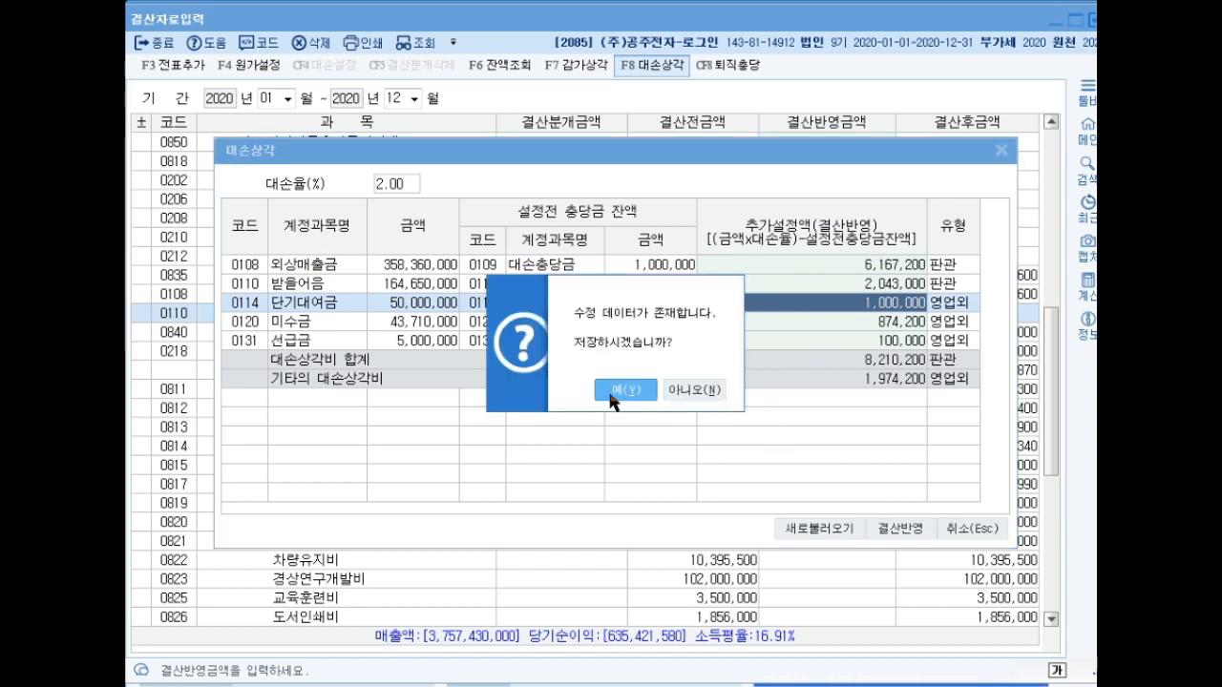
click(694, 390)
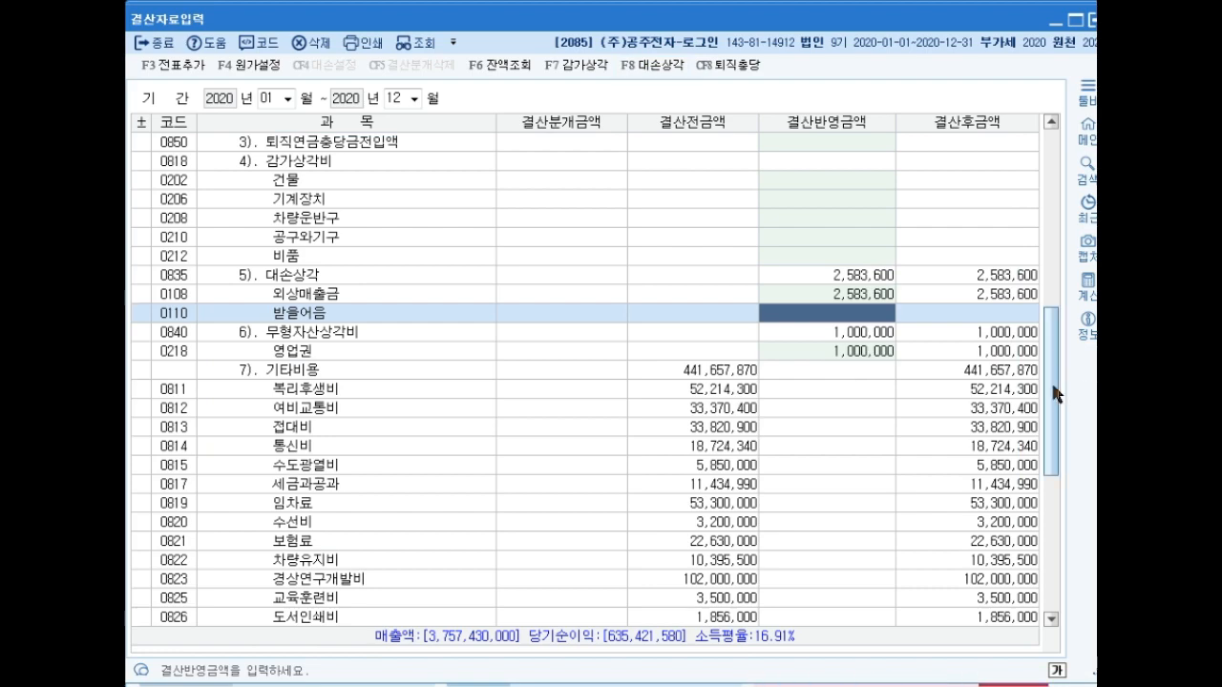
- Enter 1,000,000 as the 결산반영금액 for 단기대여금 (0114) under 기타의대손상각
drag(1051, 391, 1067, 487)
click(429, 485)
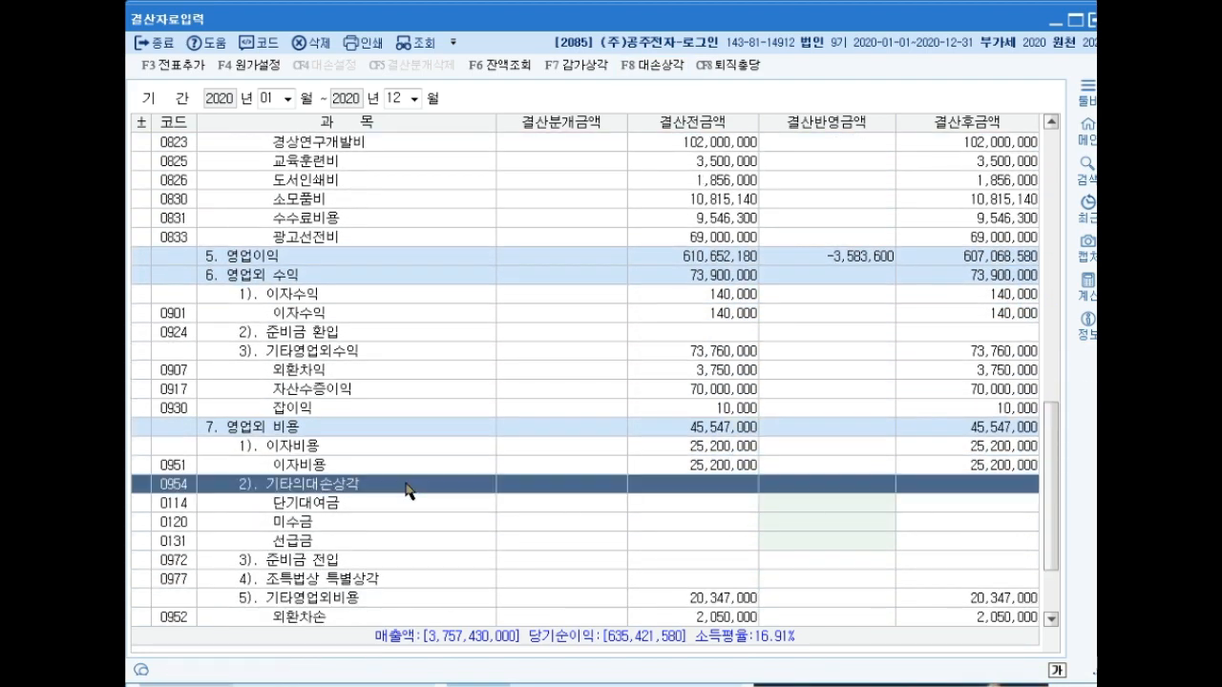
click(406, 497)
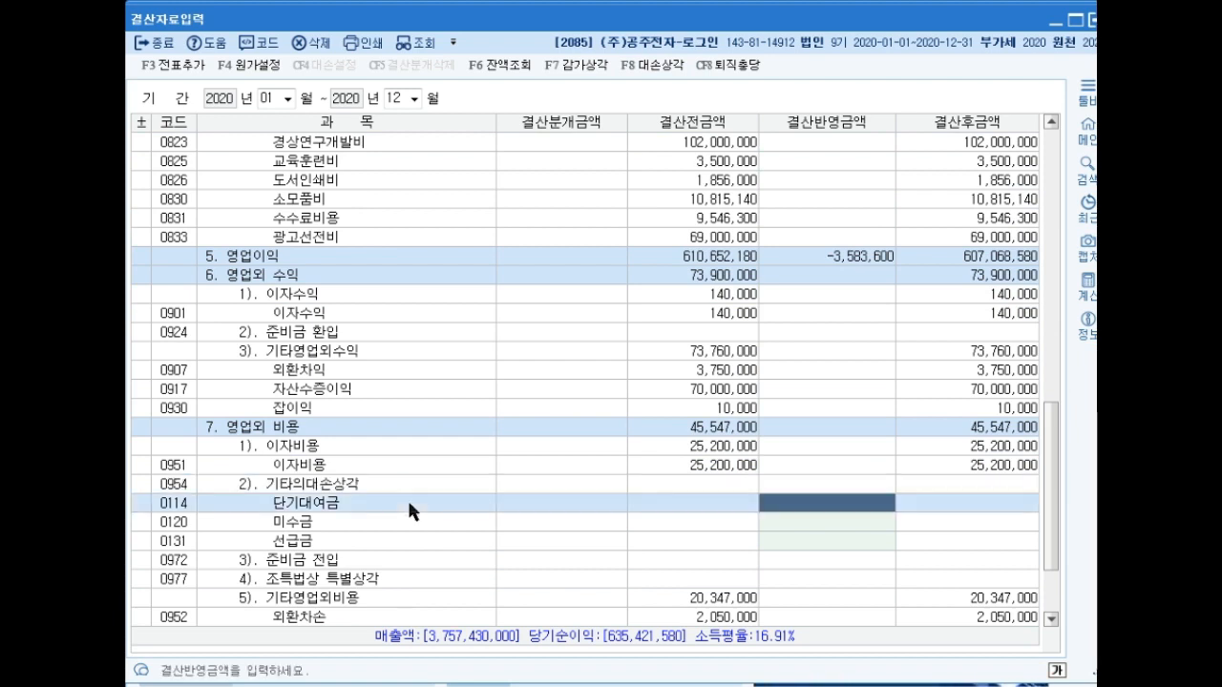
text(1000000)
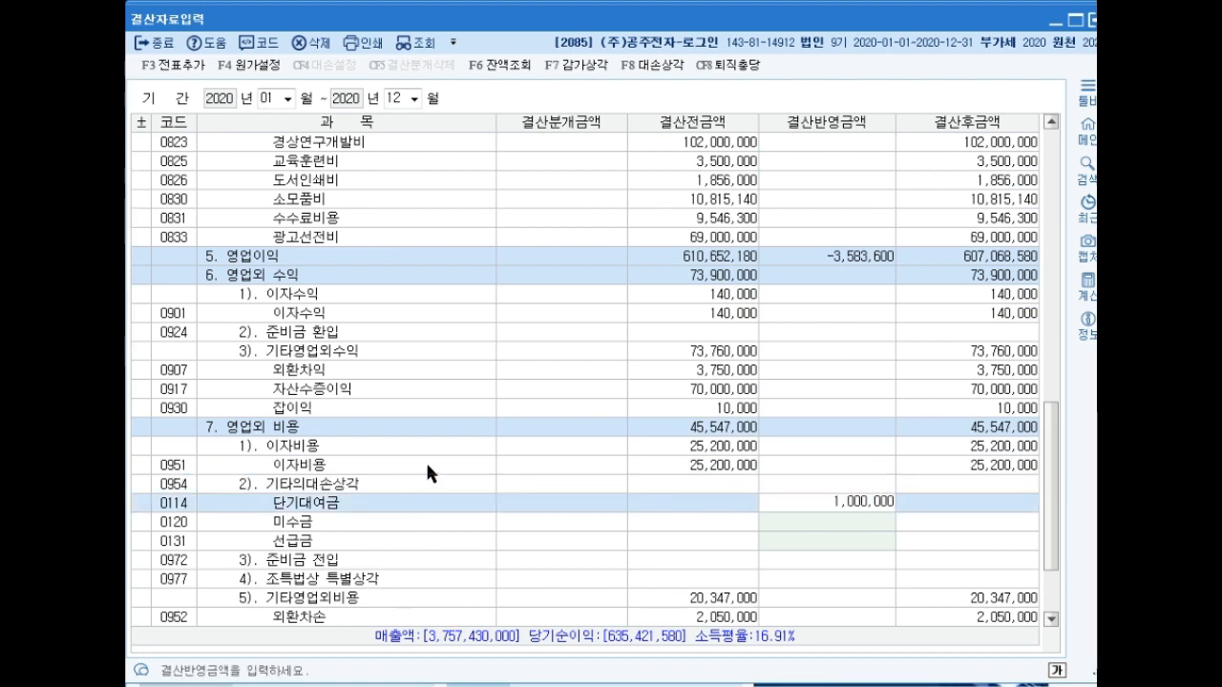
key(Return)
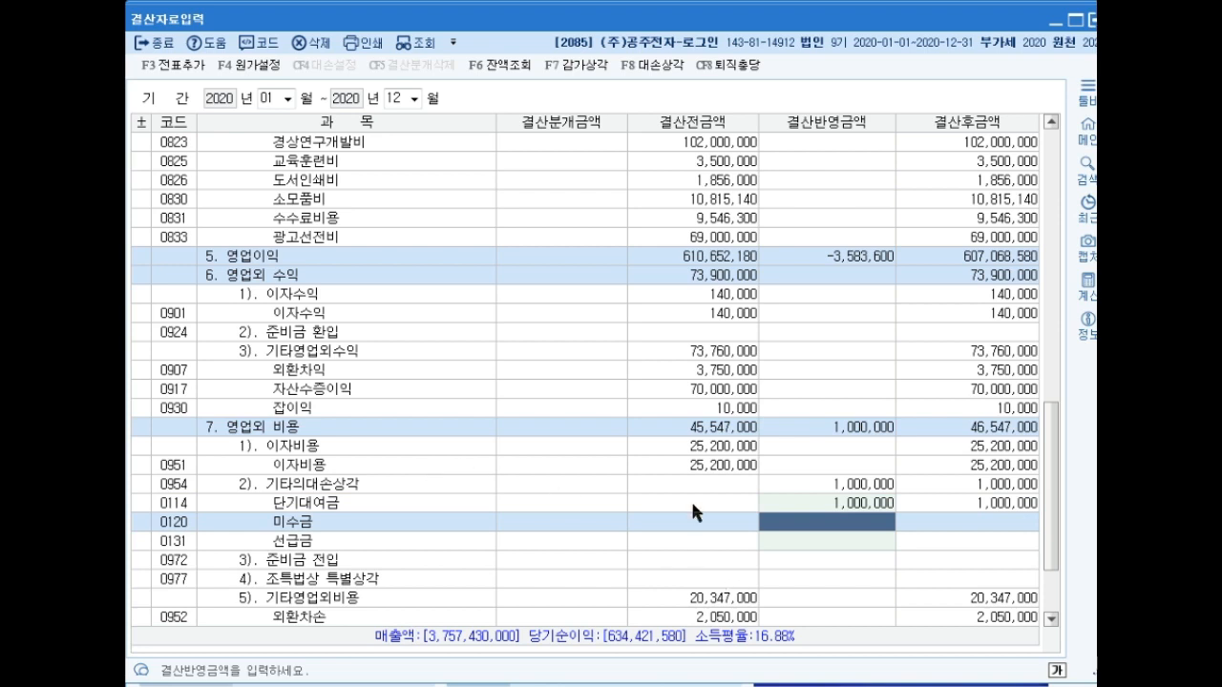
- Generate the automatic closing vouchers from the entered 결산자료 and confirm adding them to 일반전표
click(182, 65)
click(667, 374)
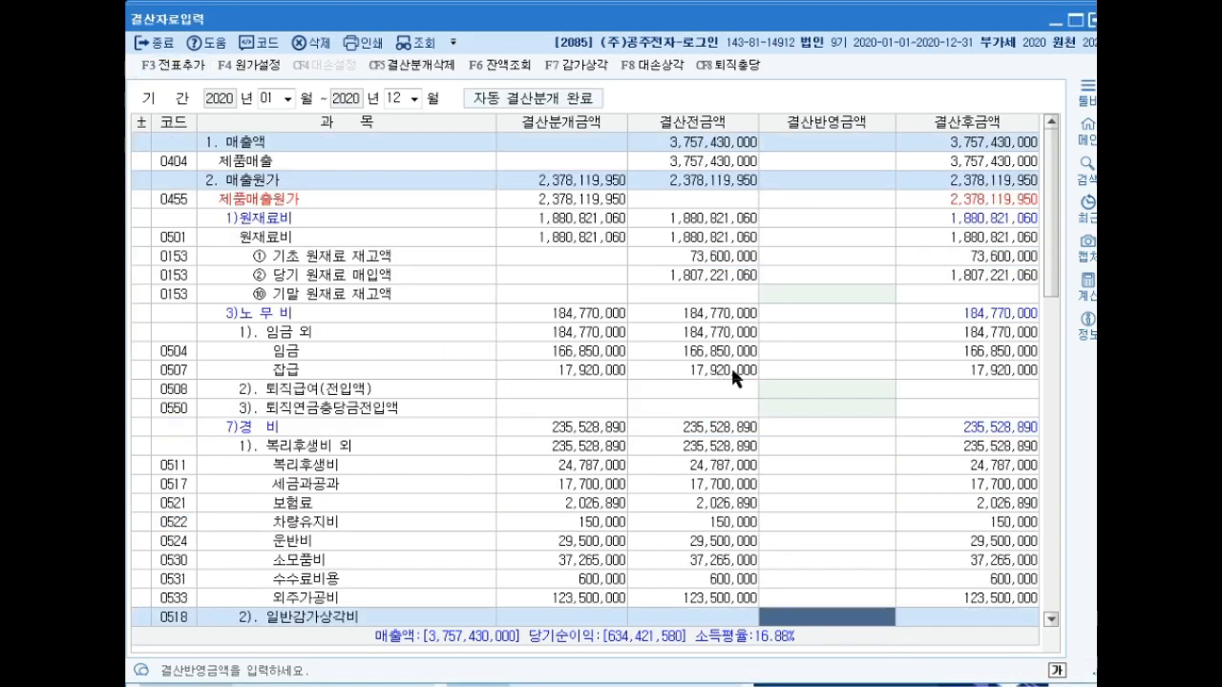
- Leave 결산자료입력 and open the 수당공제등록 settings of 급여자료입력 under 원천징수
key(Escape)
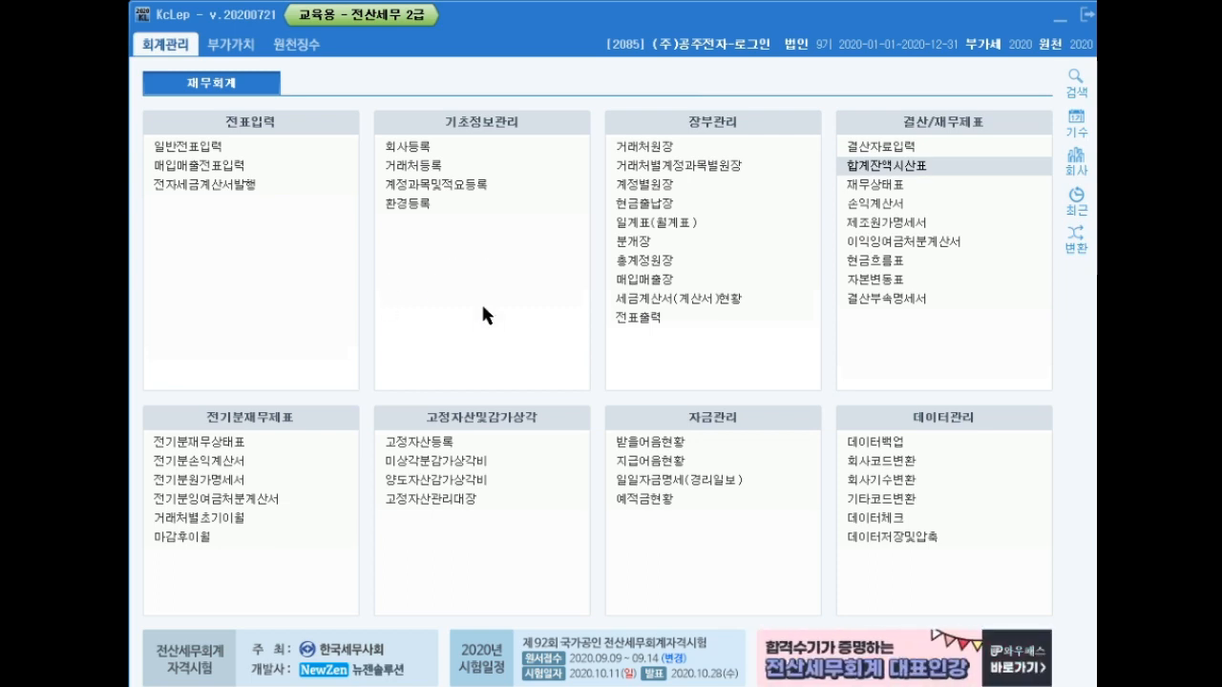
click(310, 47)
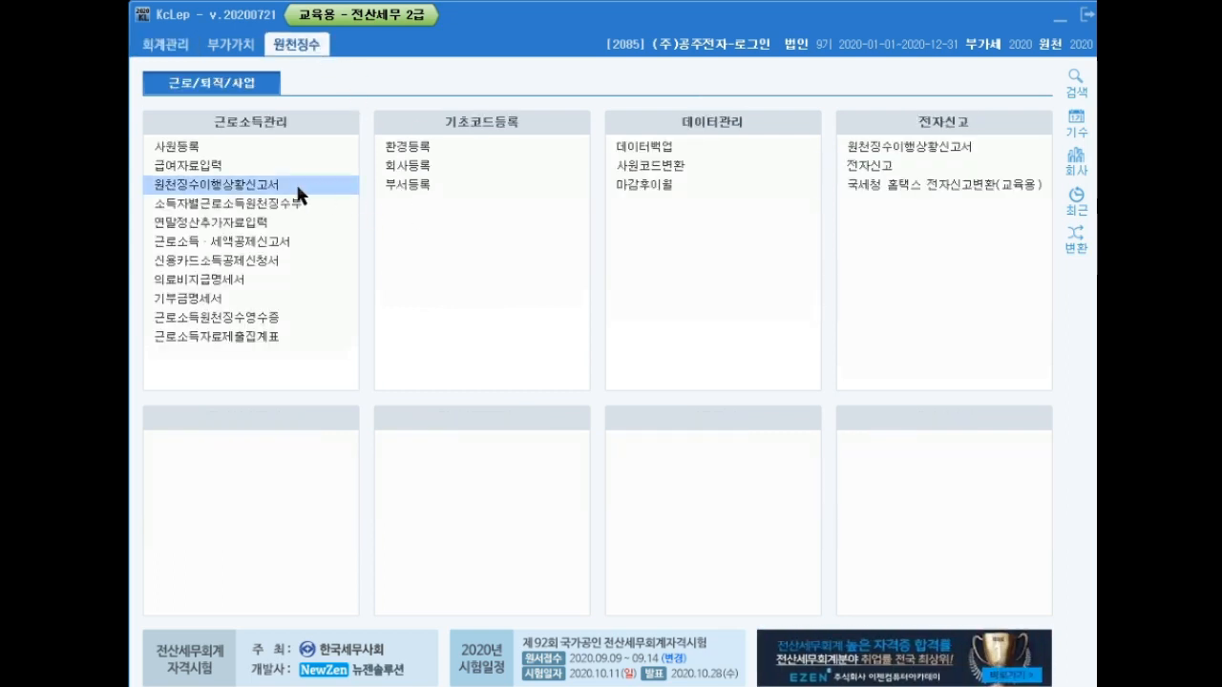
click(232, 167)
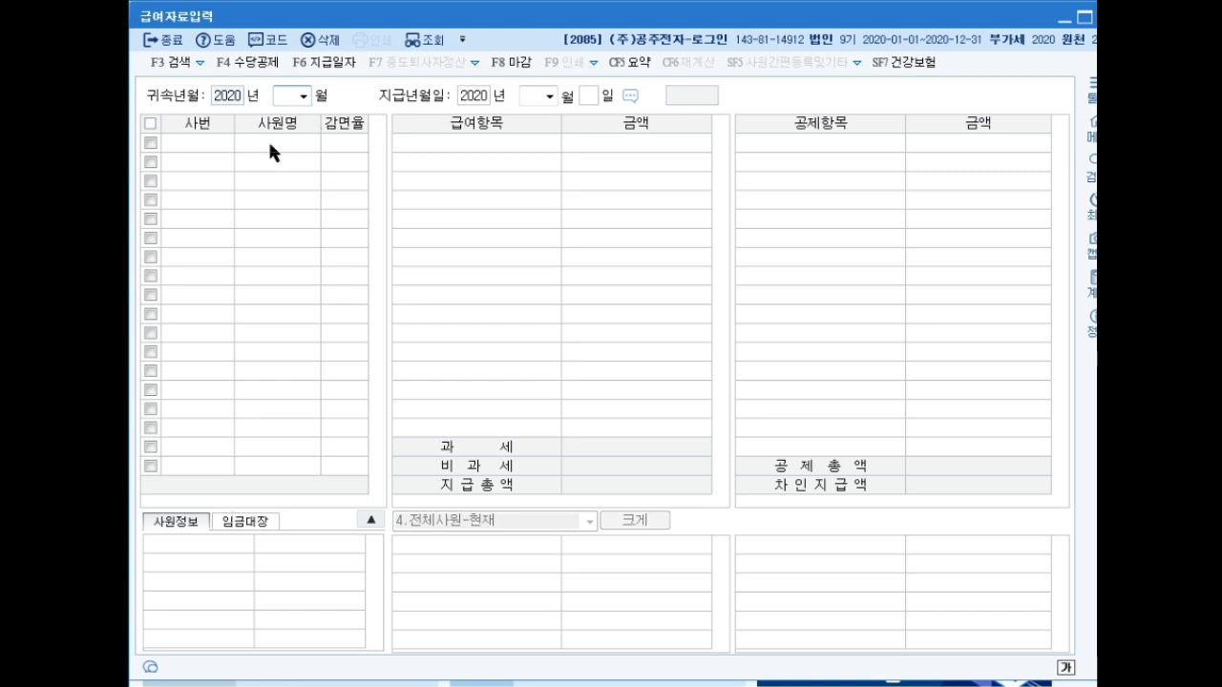
click(247, 62)
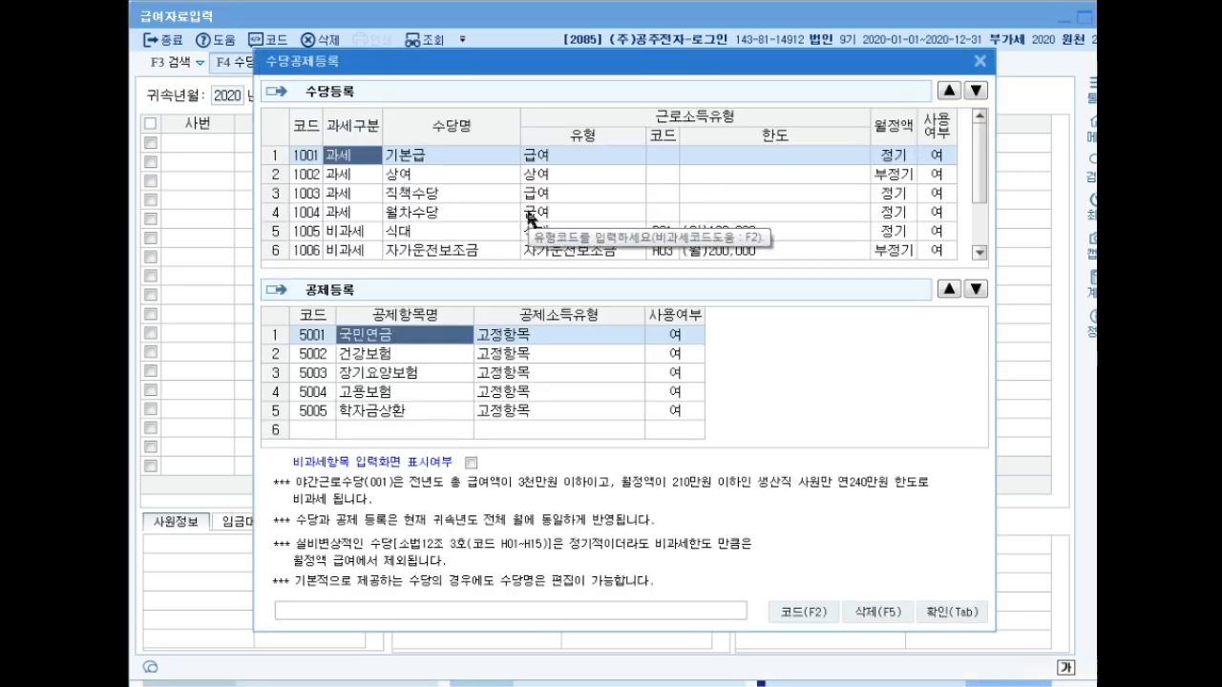
- Set the 사용여부 of 월차수당 (1004) to 부 in 수당등록
click(579, 176)
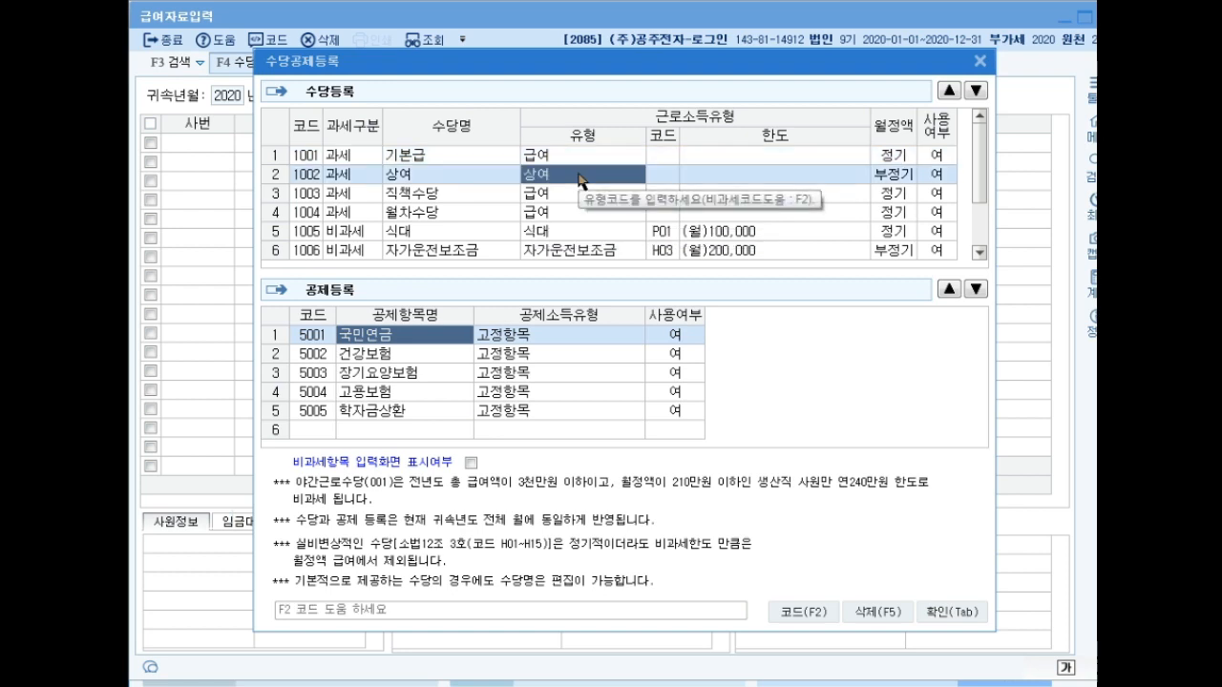
click(492, 194)
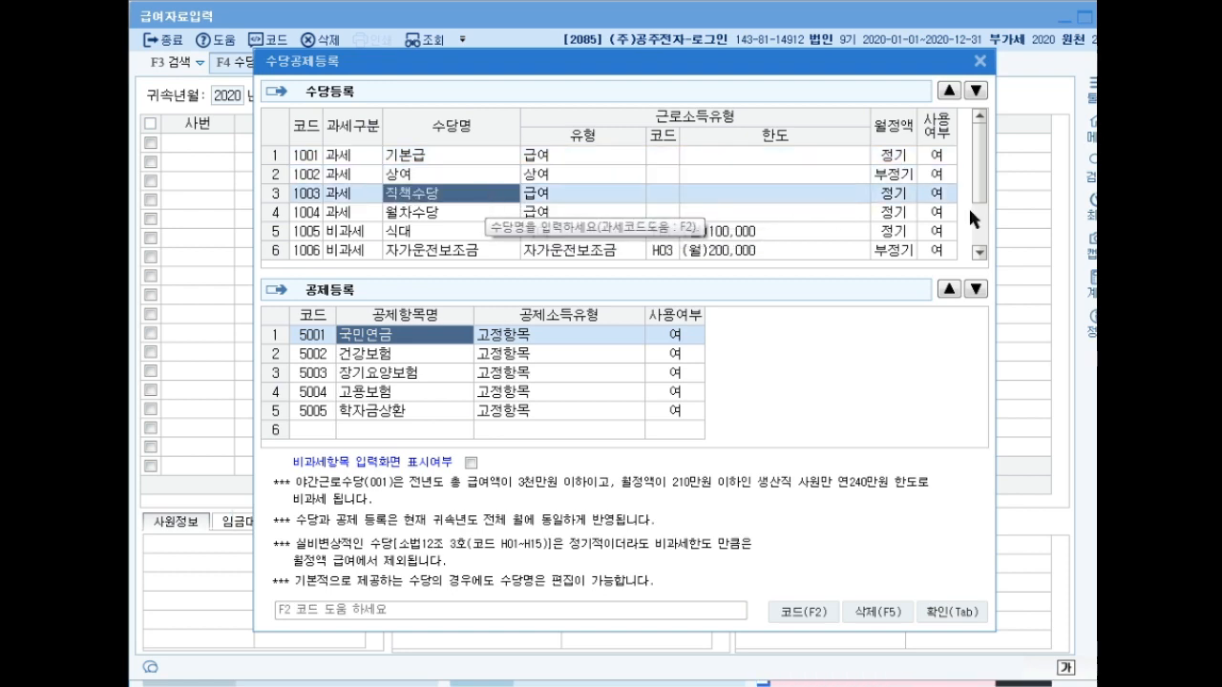
click(929, 218)
click(882, 194)
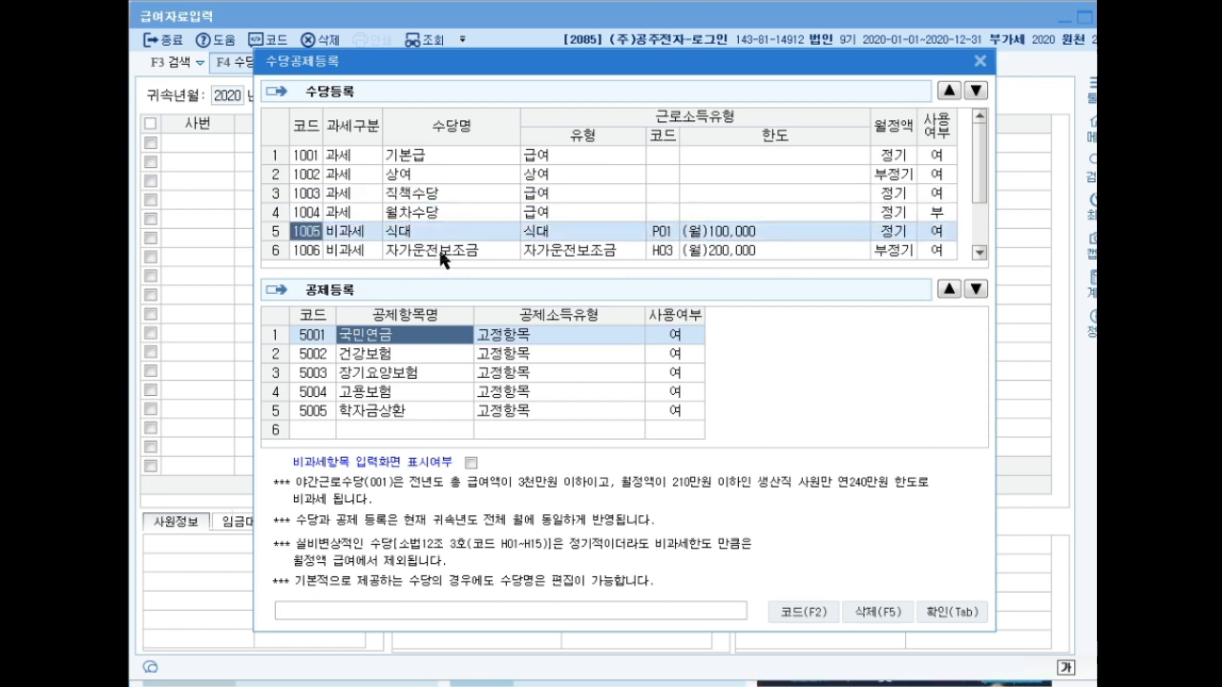
- Set the 사용여부 of 야간근로수당 (1007) to 부 and confirm the 수당공제등록
click(979, 252)
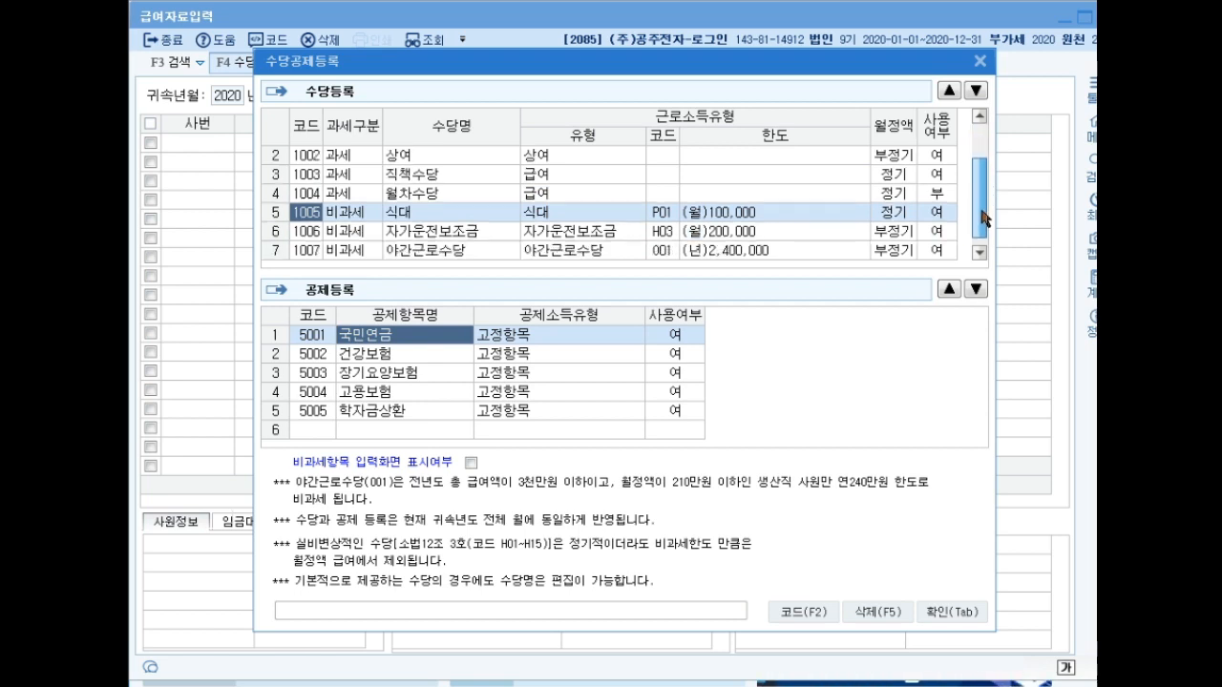
click(979, 252)
click(462, 213)
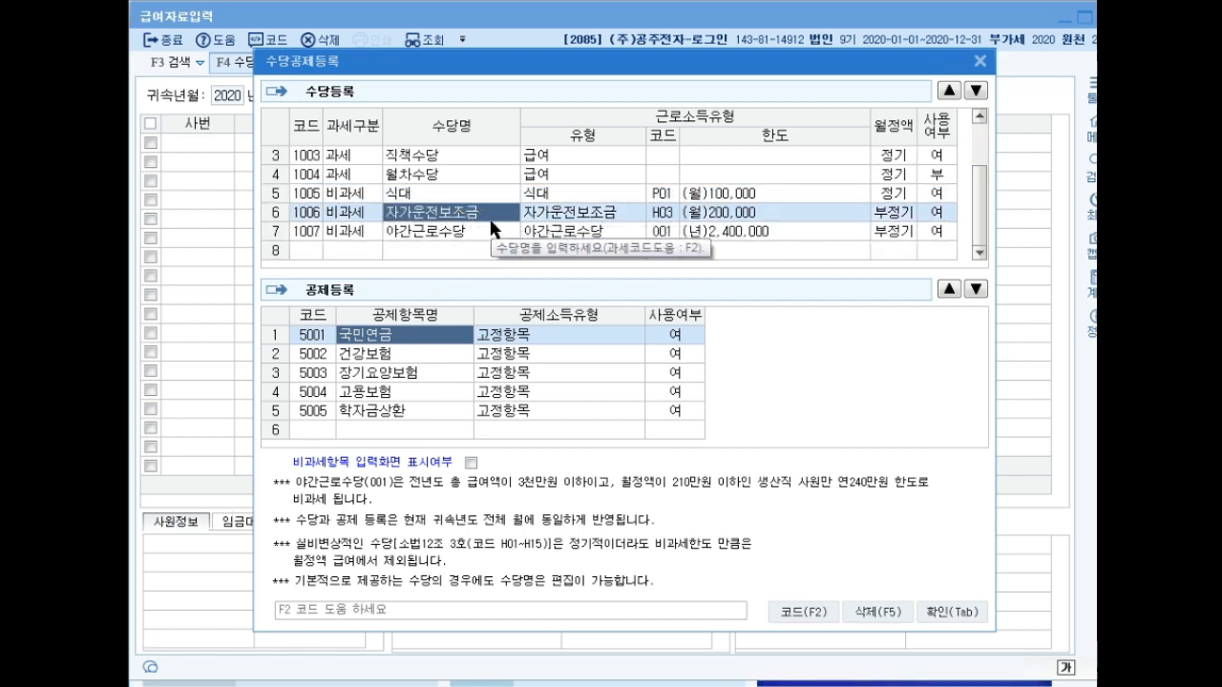
click(937, 227)
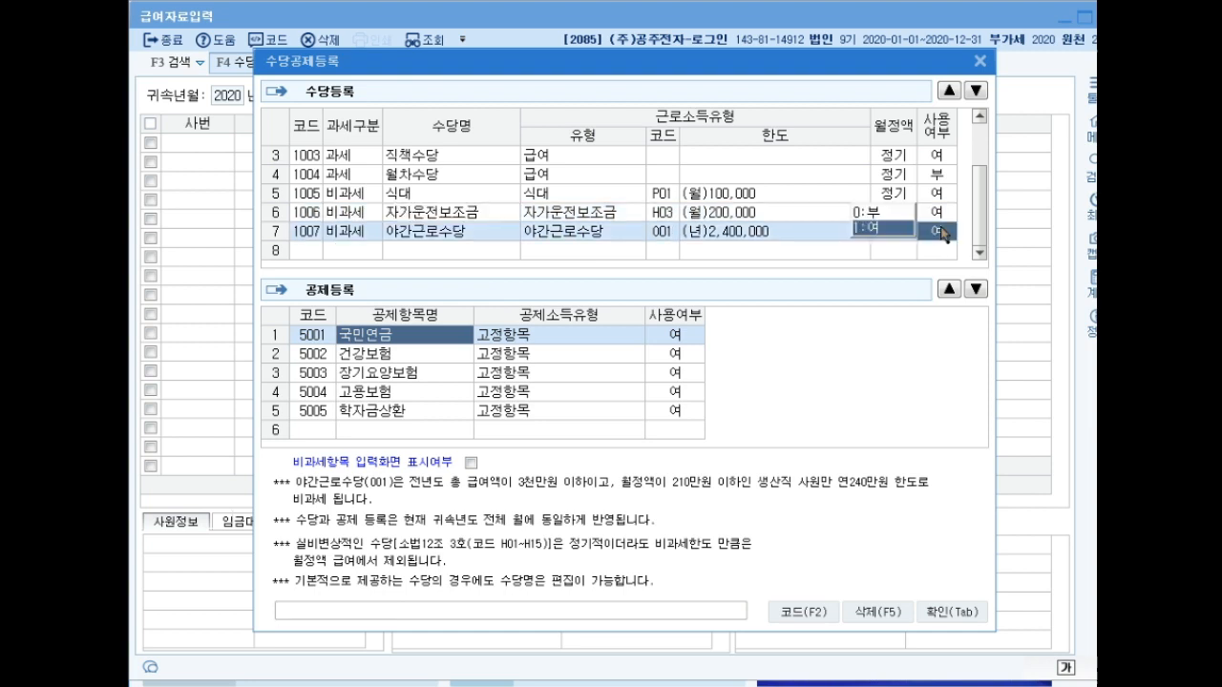
click(877, 214)
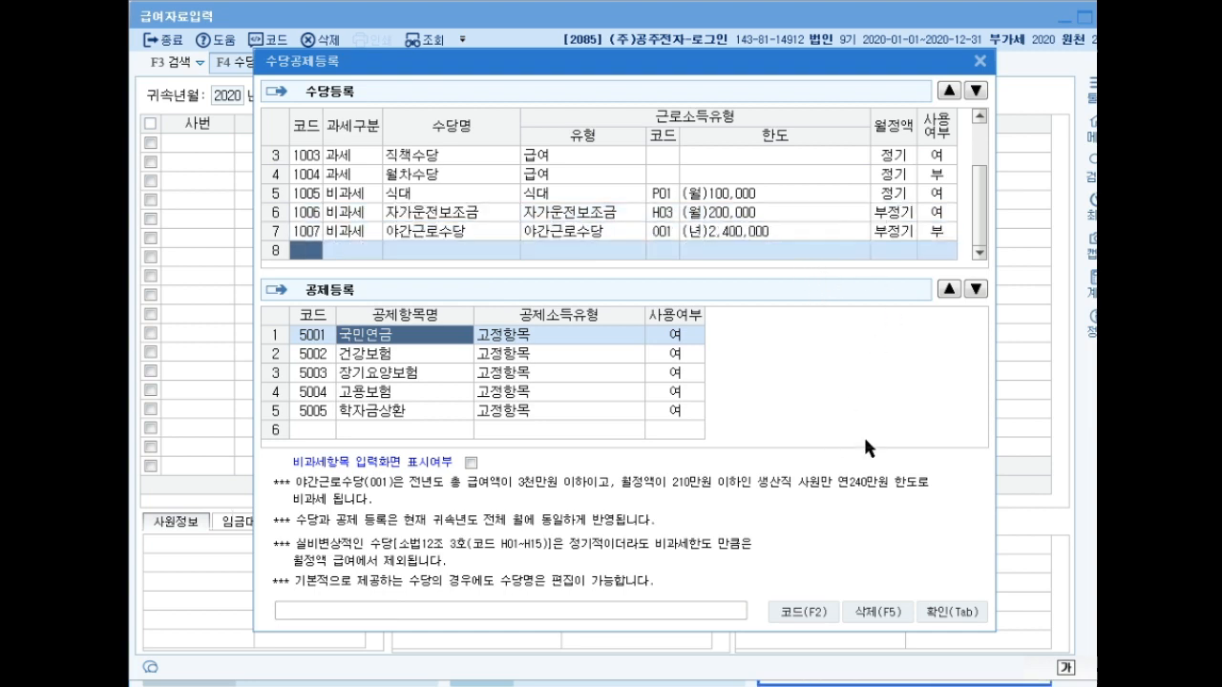
click(943, 610)
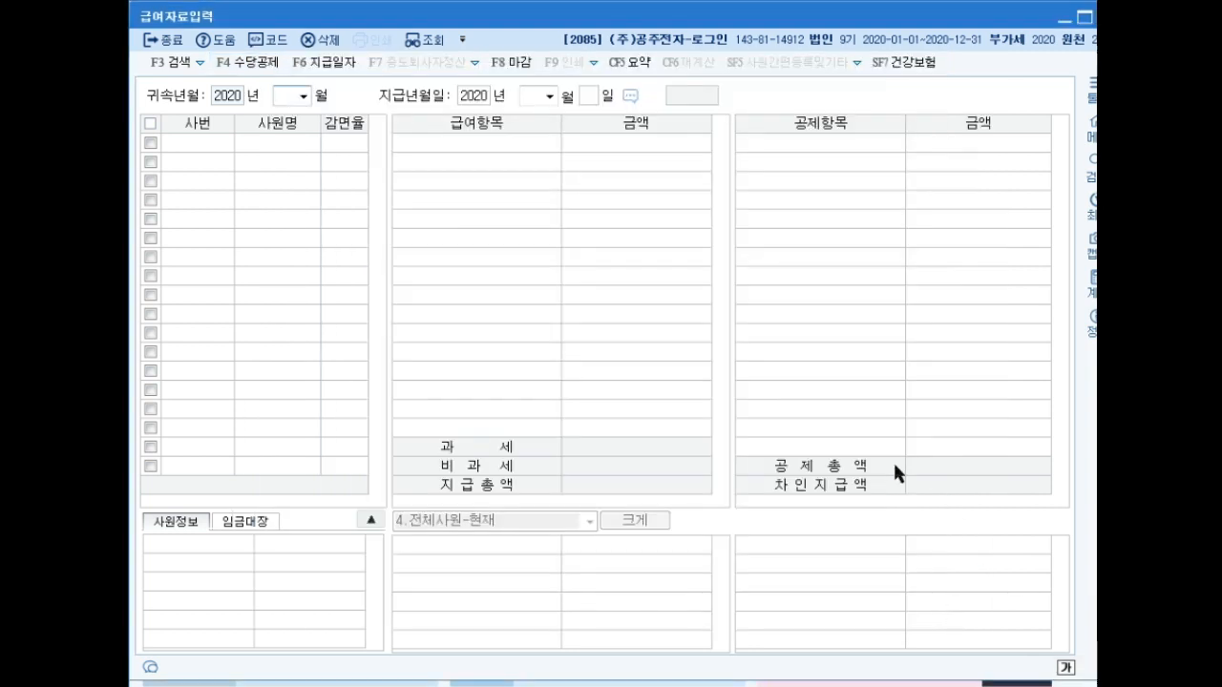
- Set the payroll 귀속년월 to July 2020 and the 지급년월일 to July 31, 2020
text(7)
key(Return)
key(Return)
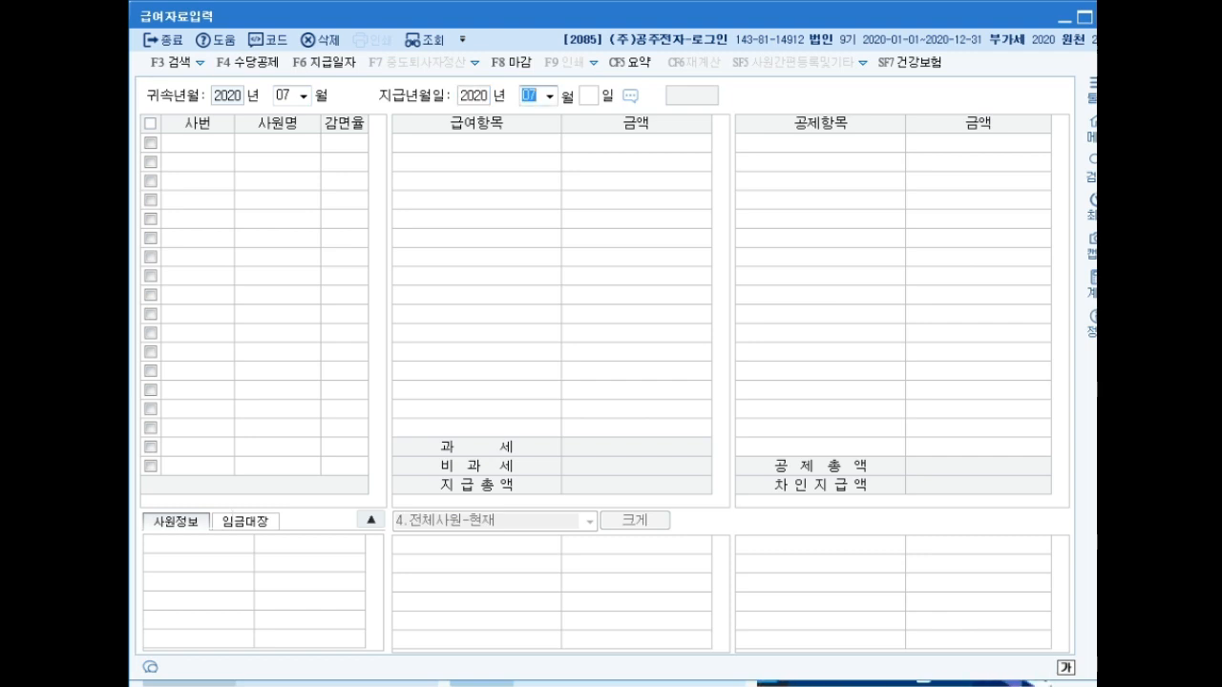
key(Return)
text(31)
key(Return)
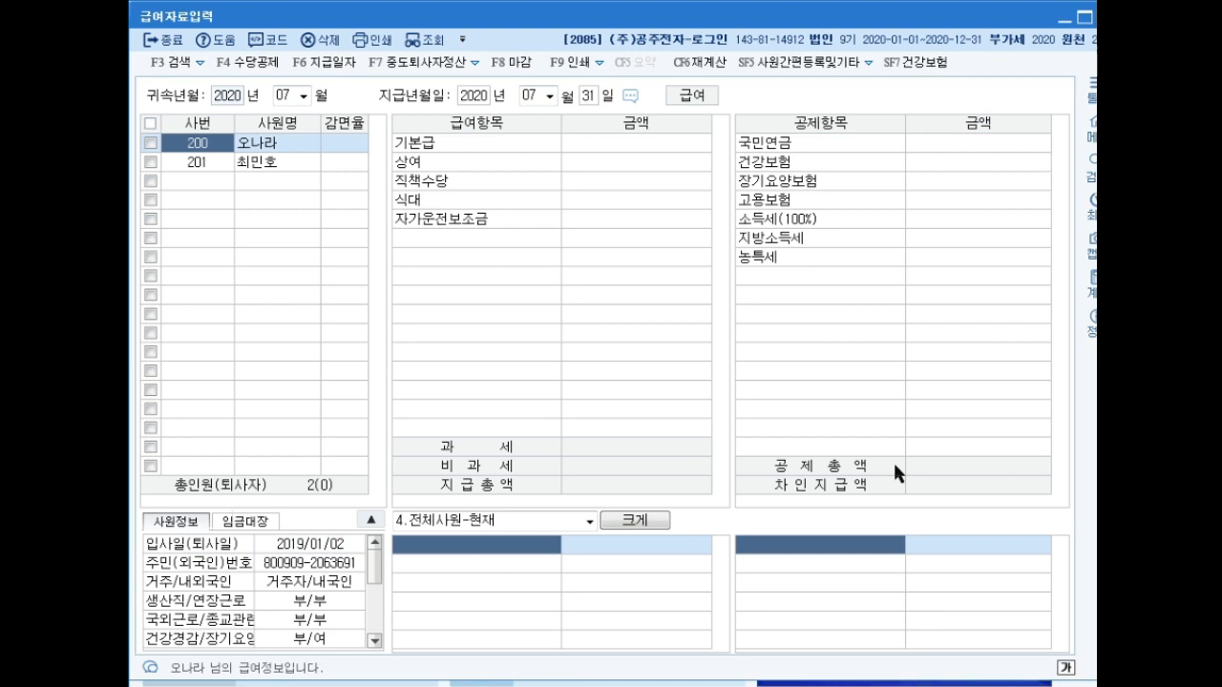
- Enter the first listed employee's pay: 기본급 2,500,000, 상여 500,000, 직책수당 200,000, 식대 100,000 and 자가운전보조금 200,000
key(Return)
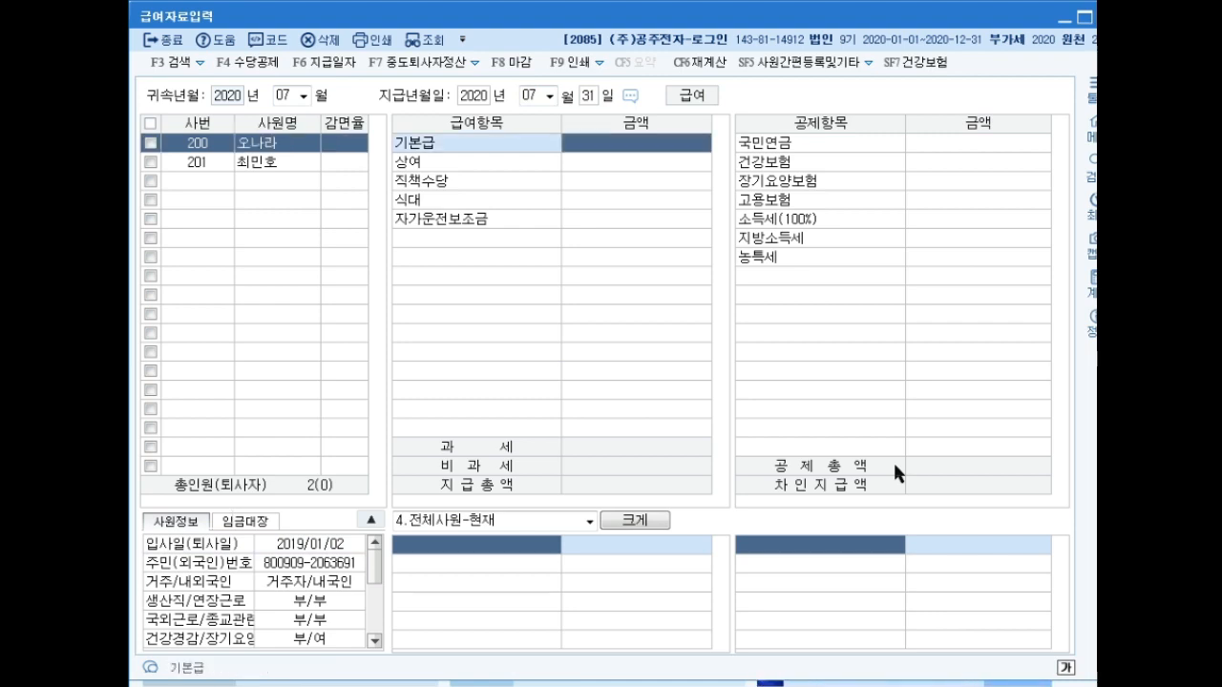
text(2500000)
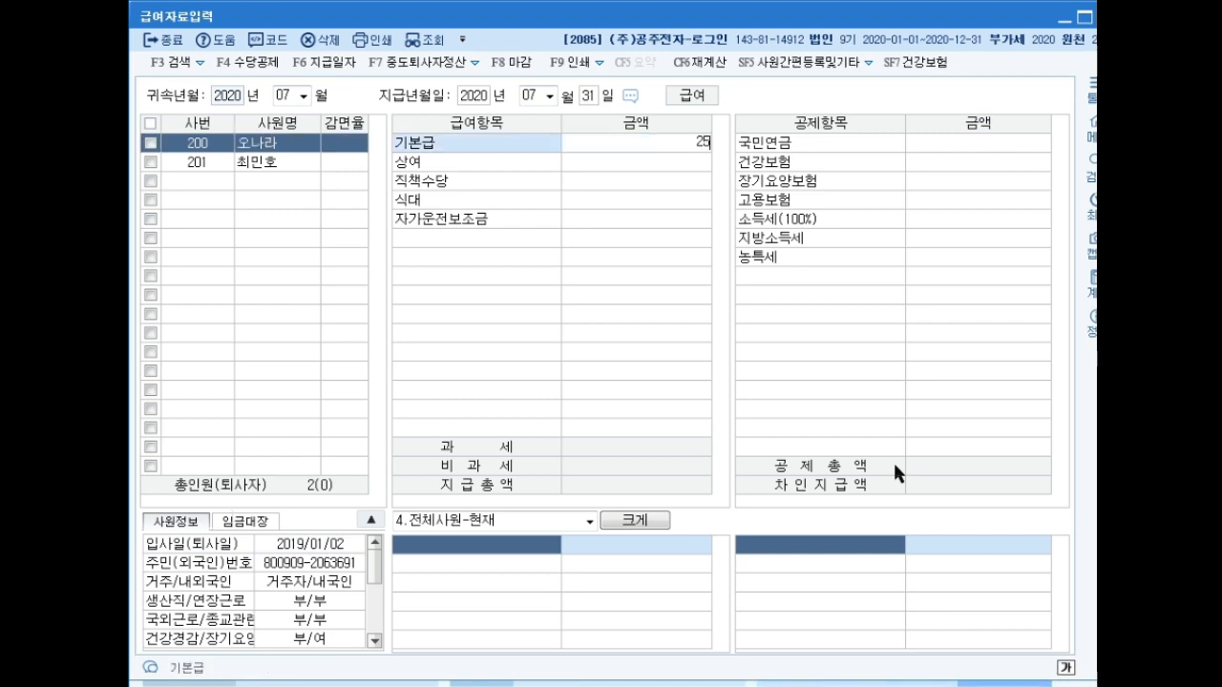
key(Return)
text(5000000)
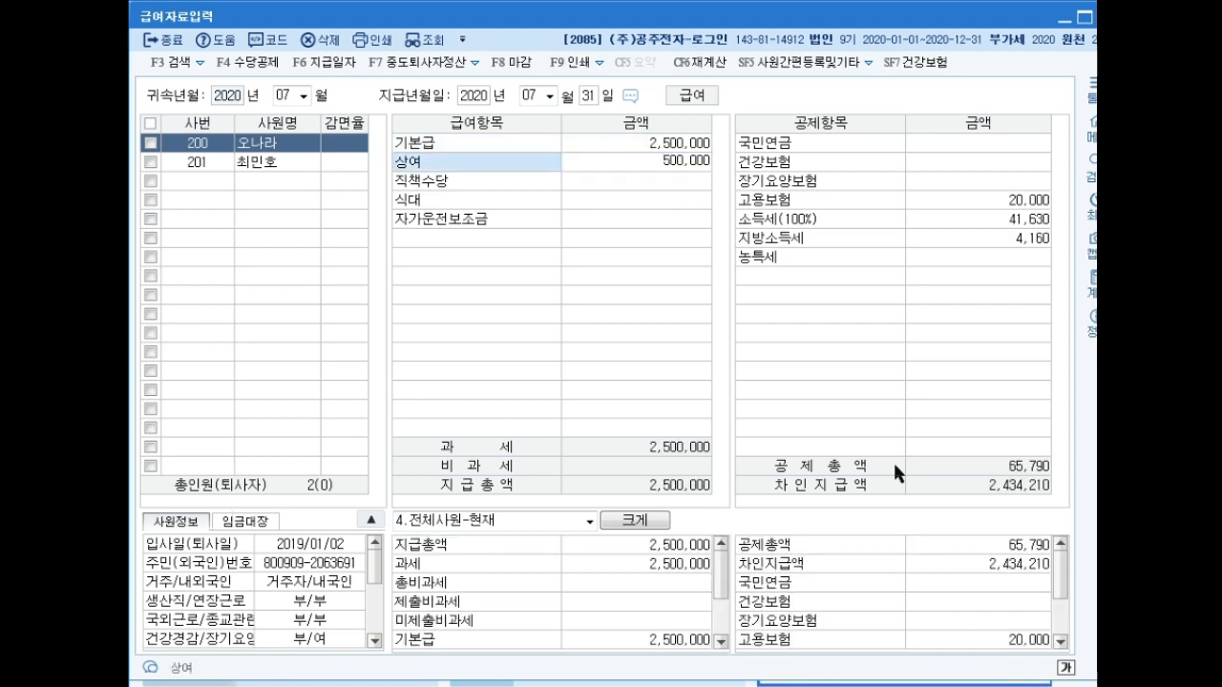
key(Return)
text(2000000)
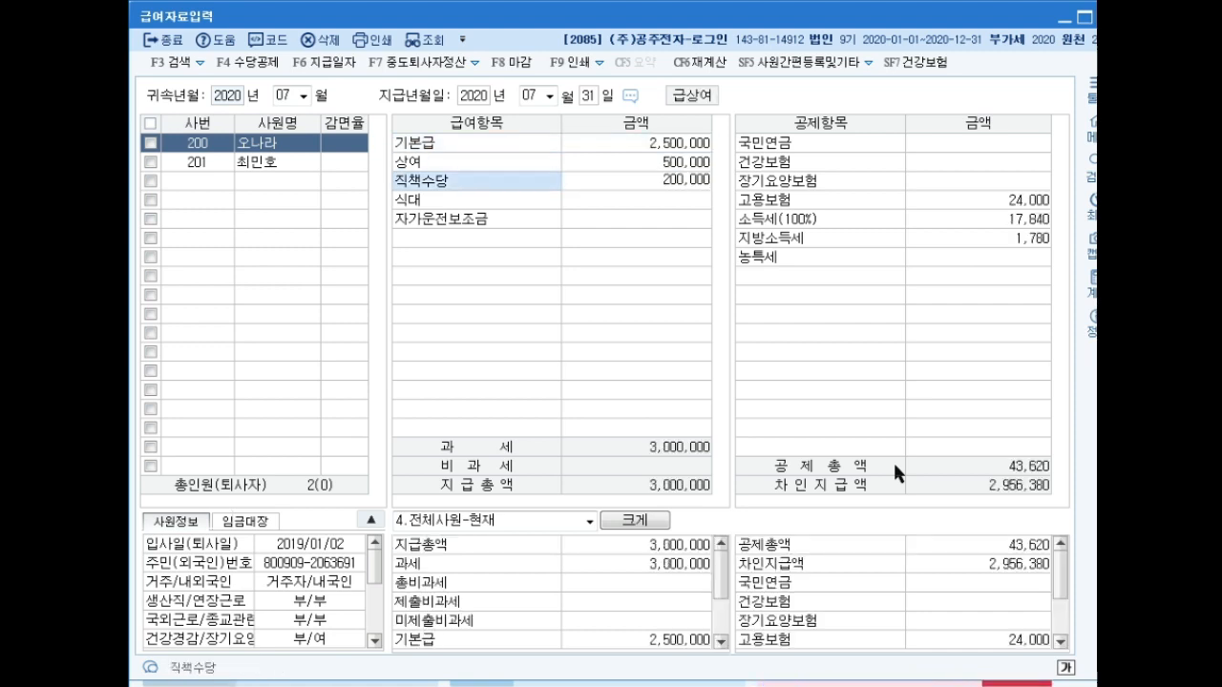
key(Return)
text(1000000)
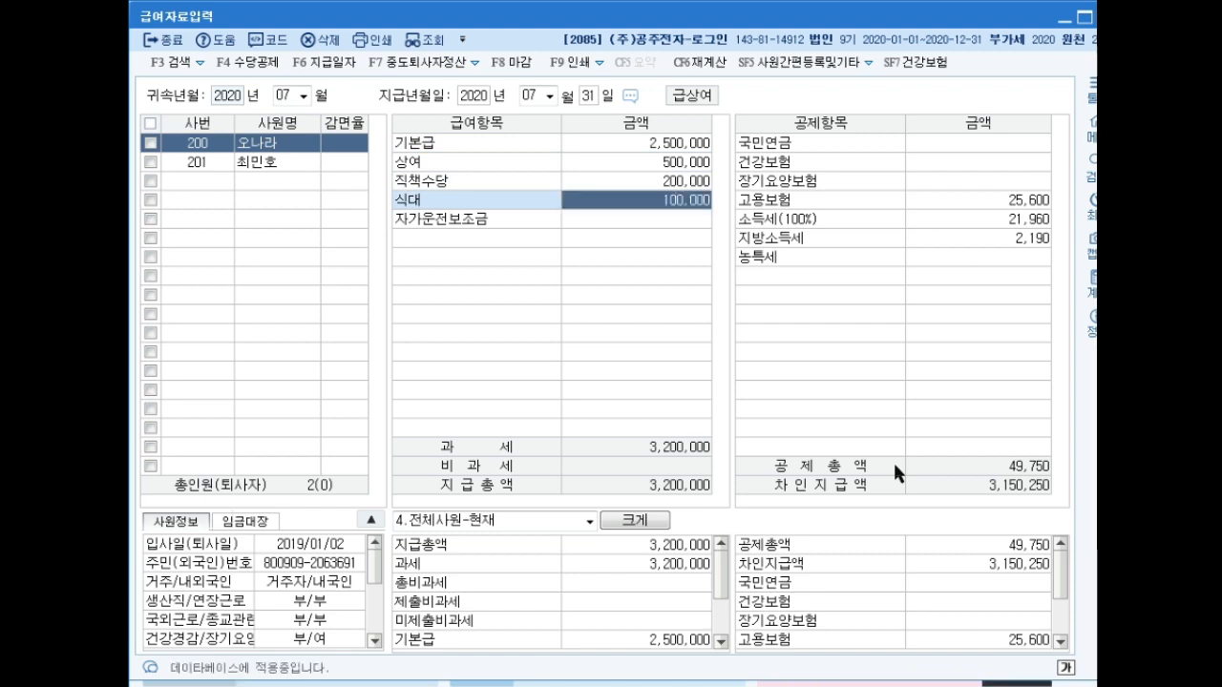
key(Return)
text(200,000)
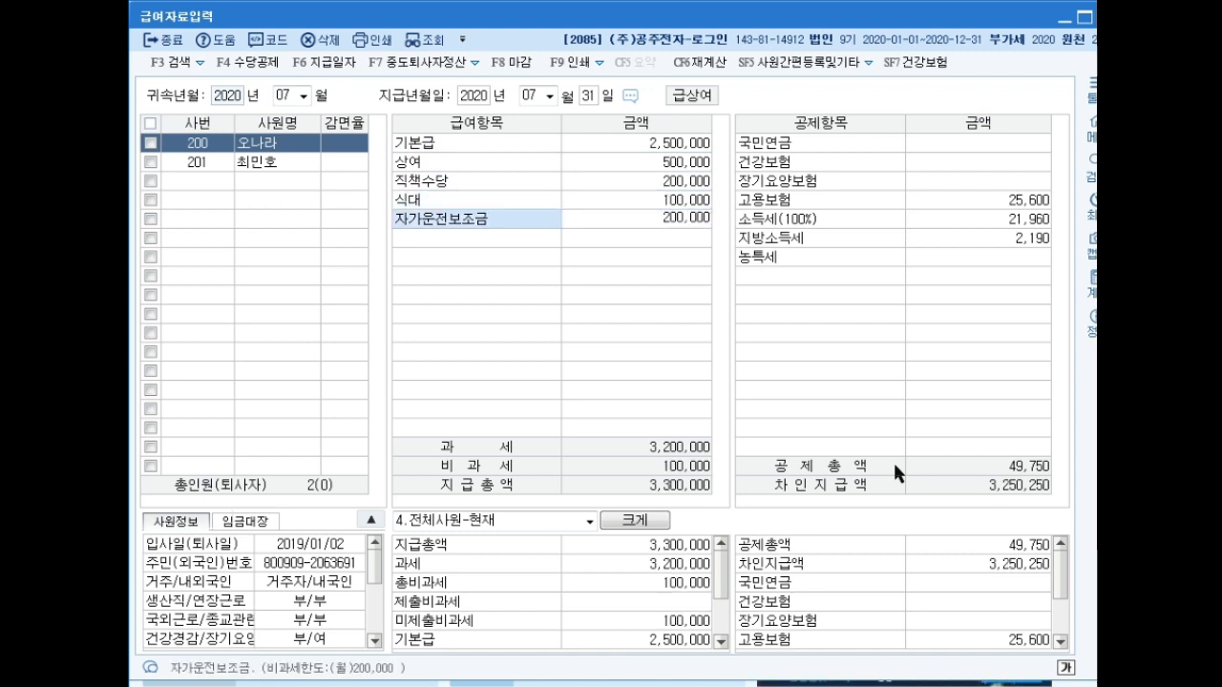
key(Return)
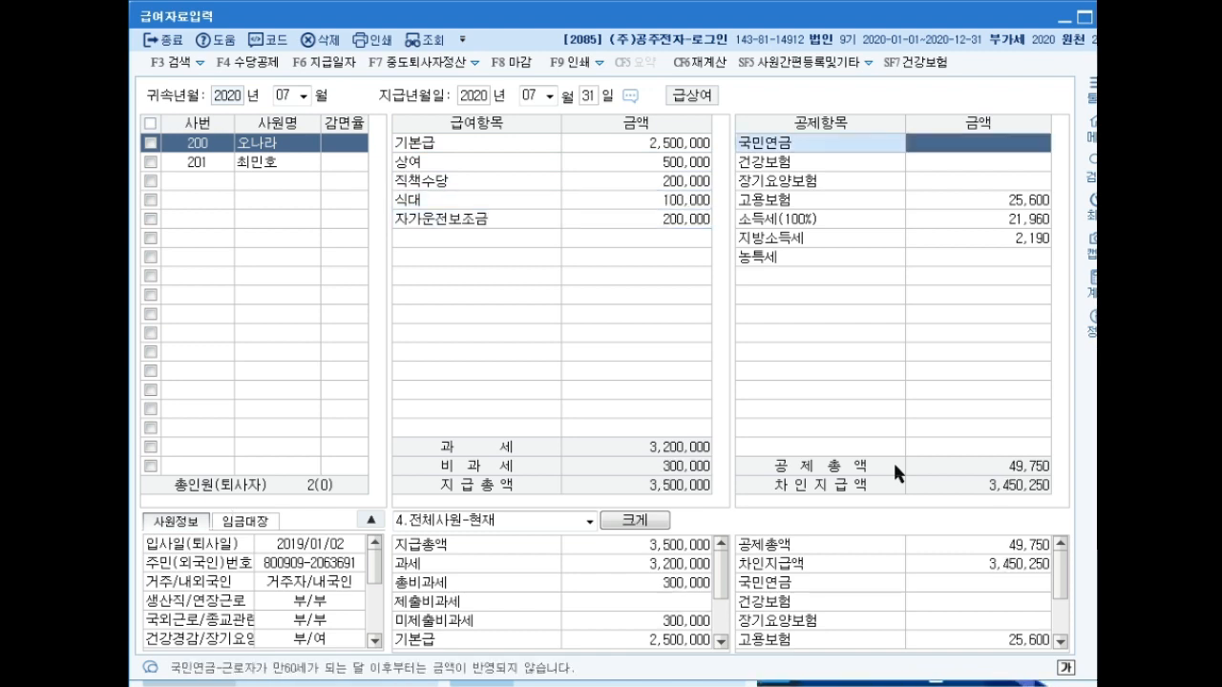
- Enter the same employee's deductions: 국민연금 112,500, 건강보험 80,750, 장기요양보험 6,870 and 고용보험 20,800, accepting the calculated 소득세 and 지방소득세
text(112500)
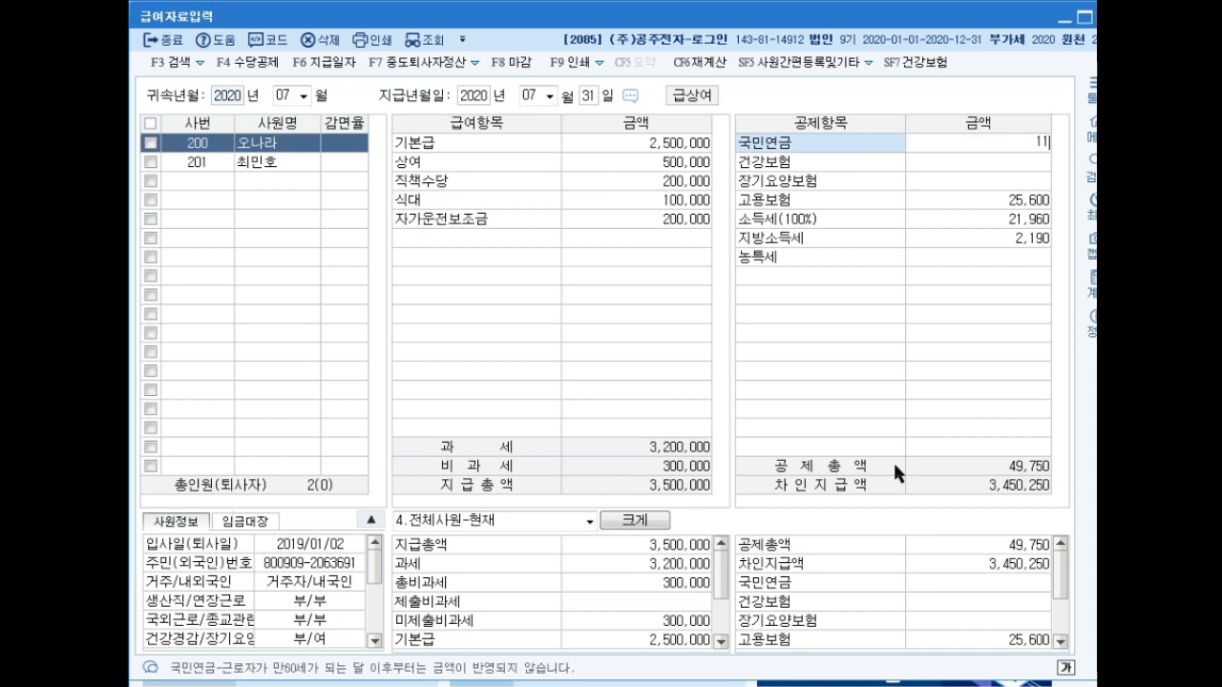
key(Return)
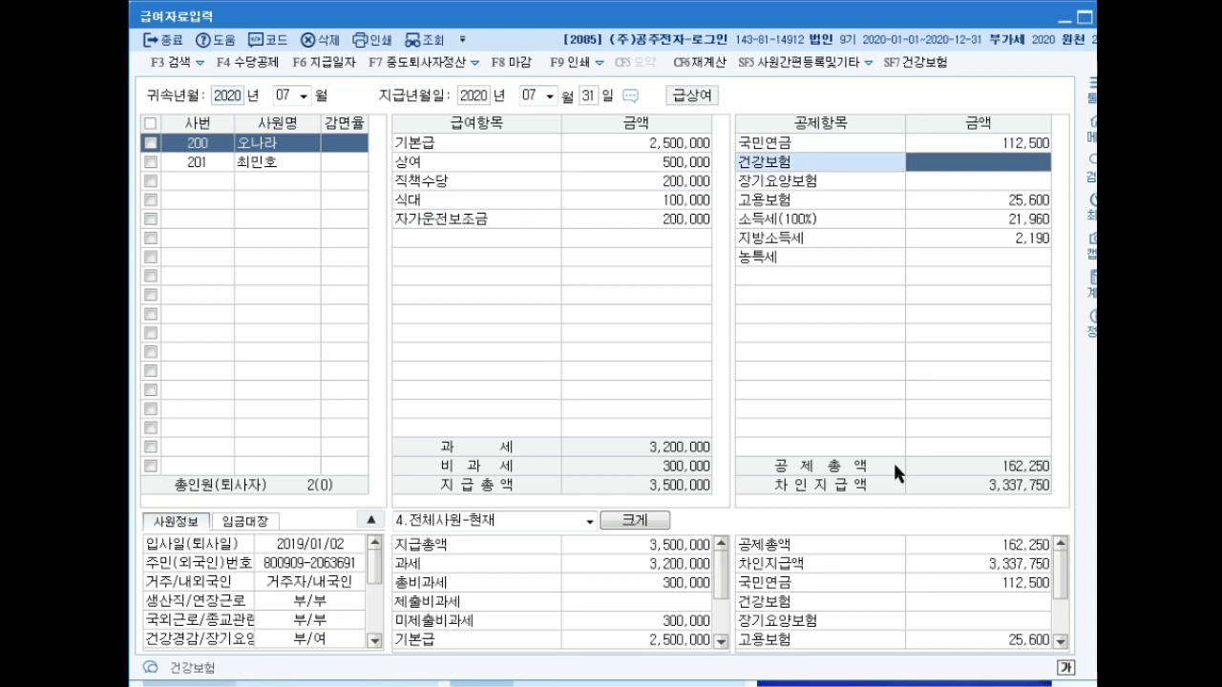
text(80750)
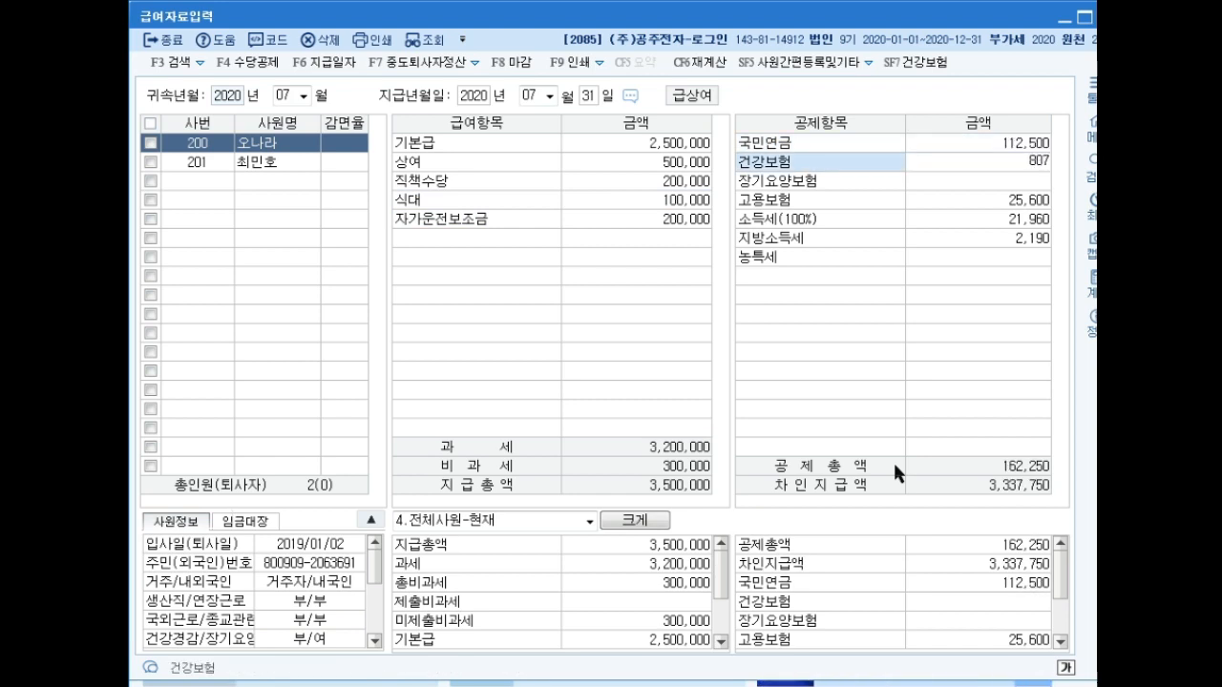
key(Return)
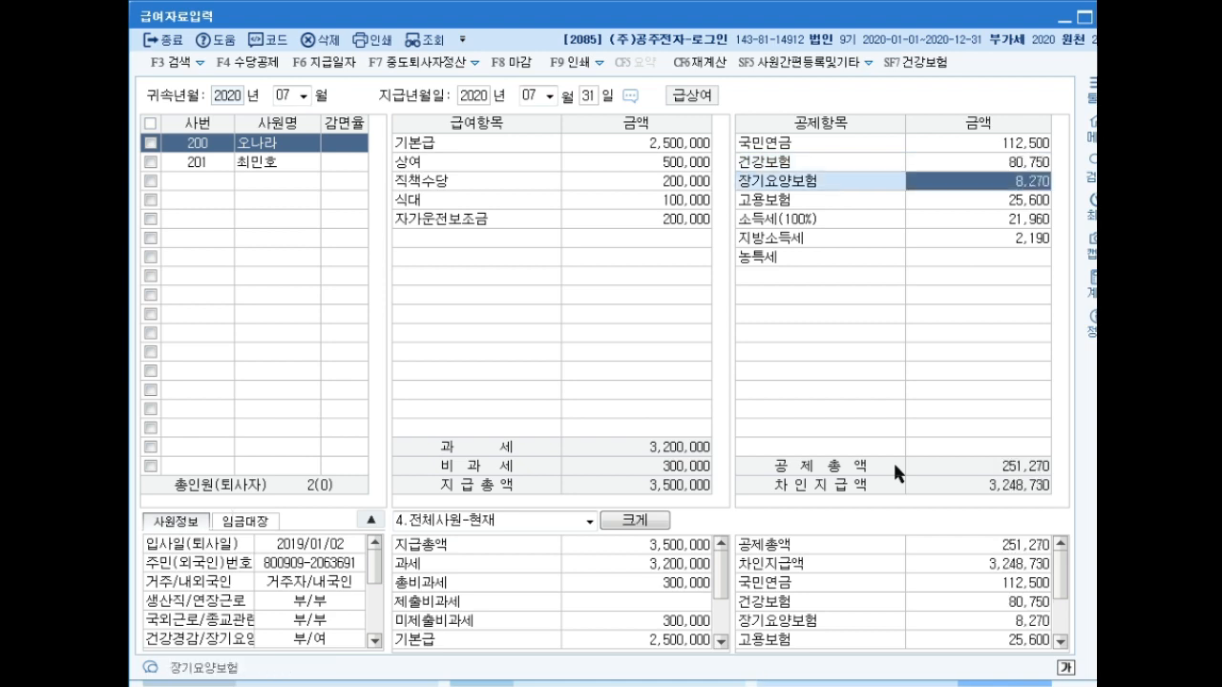
text(6870)
key(Return)
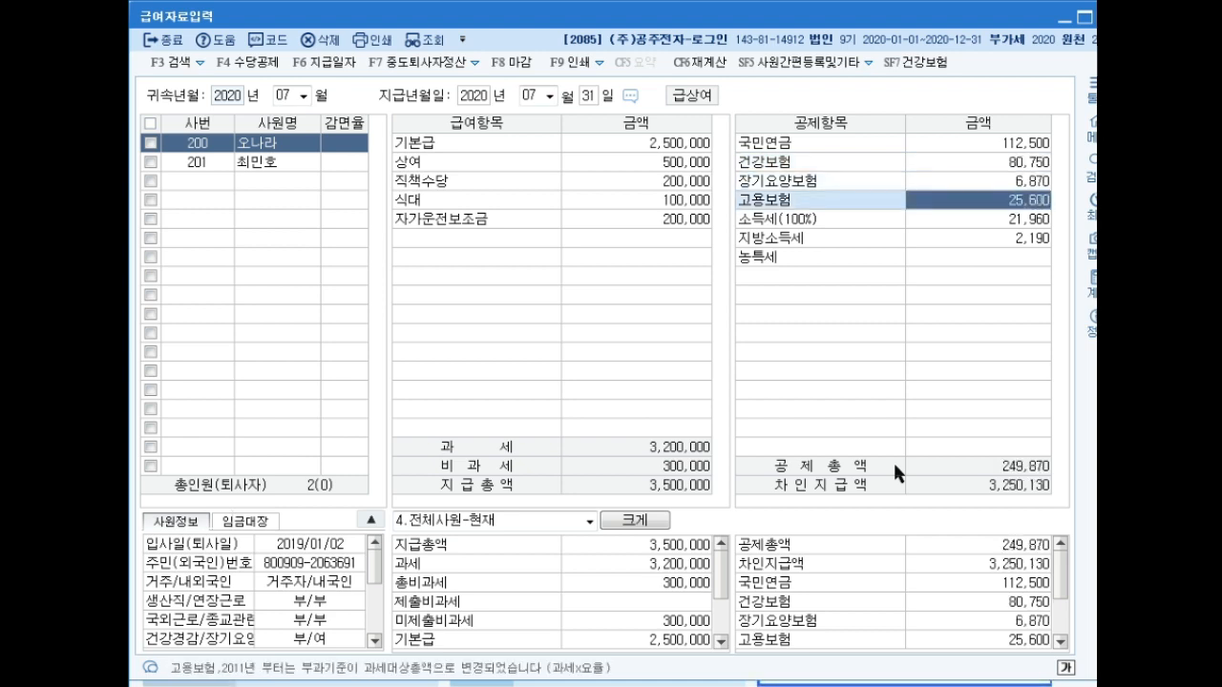
text(20800)
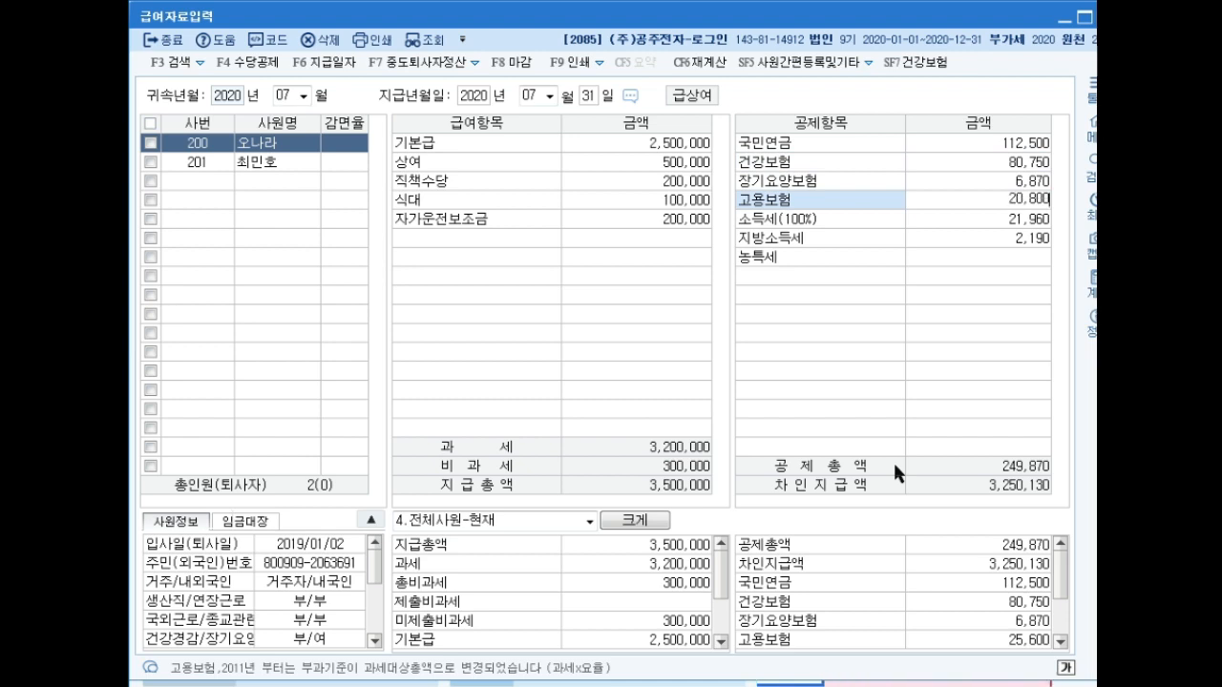
key(Return)
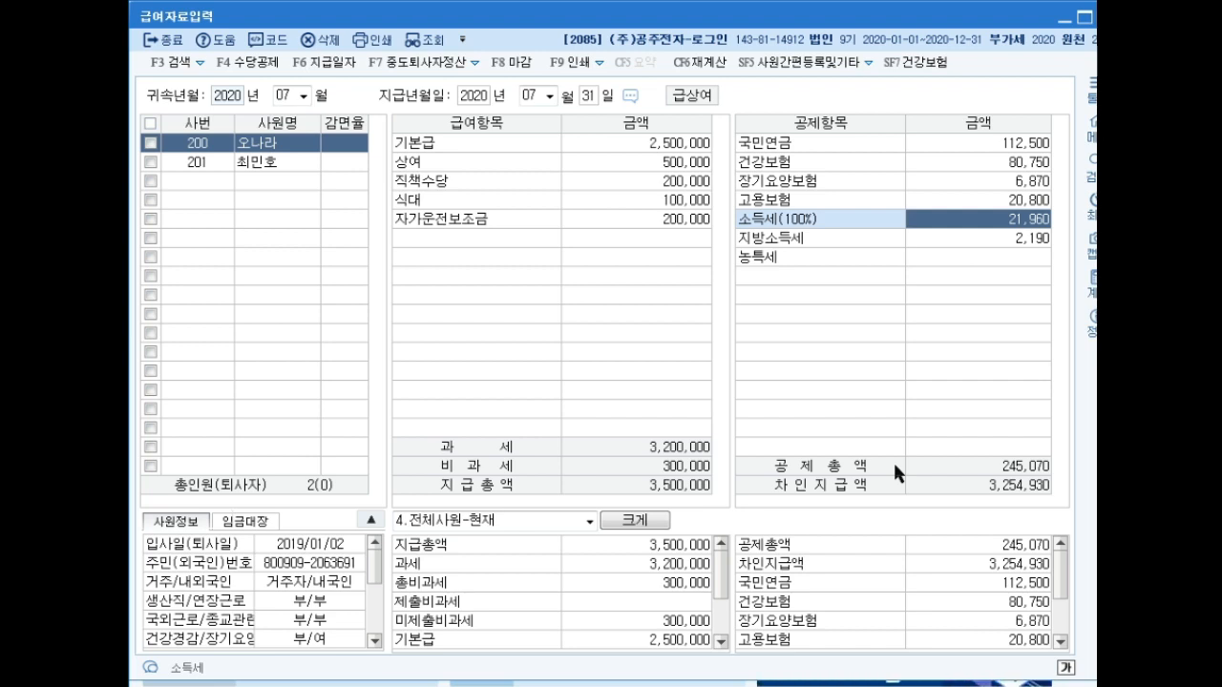
key(Return)
key(Return)
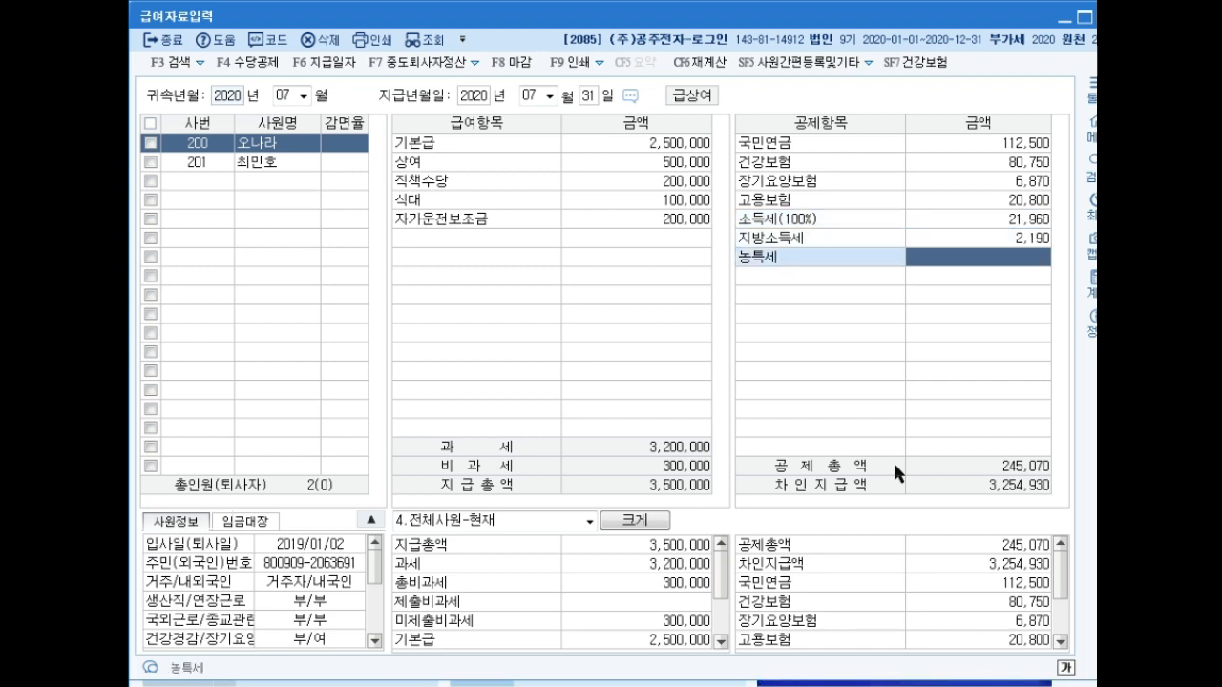
key(Return)
key(Up)
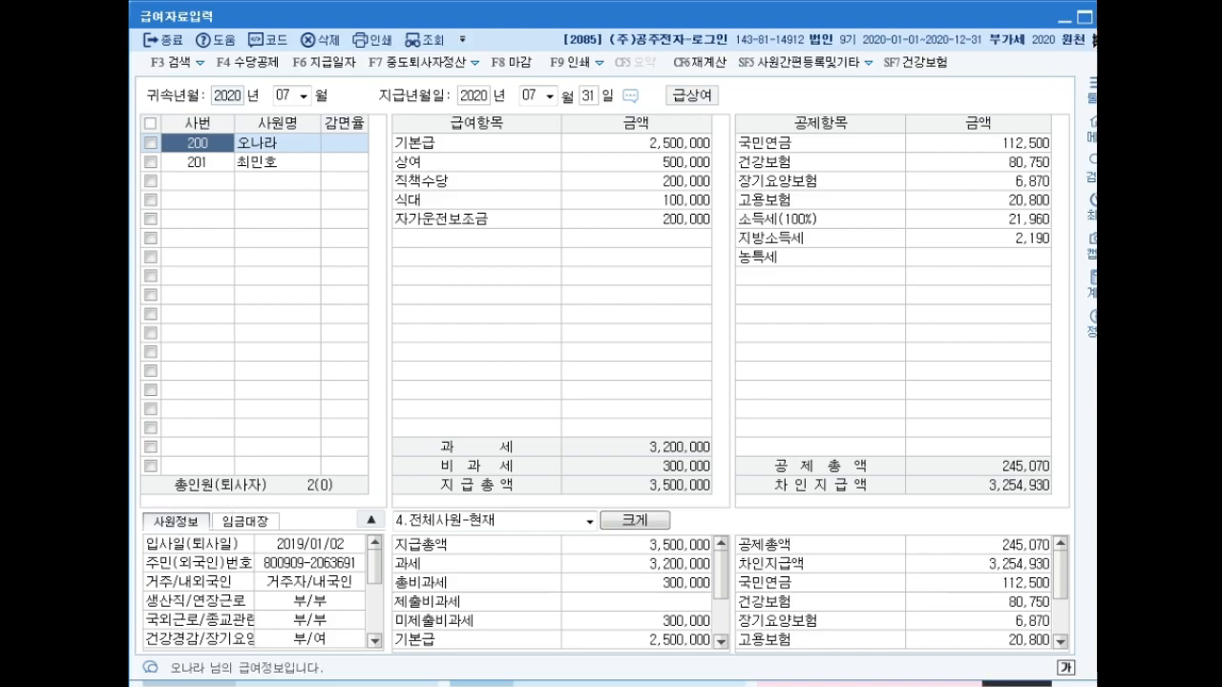
- Close 급여자료입력, open 원천징수이행상황신고서, and set its 귀속기간 from July 2020 to July 2020
click(1104, 16)
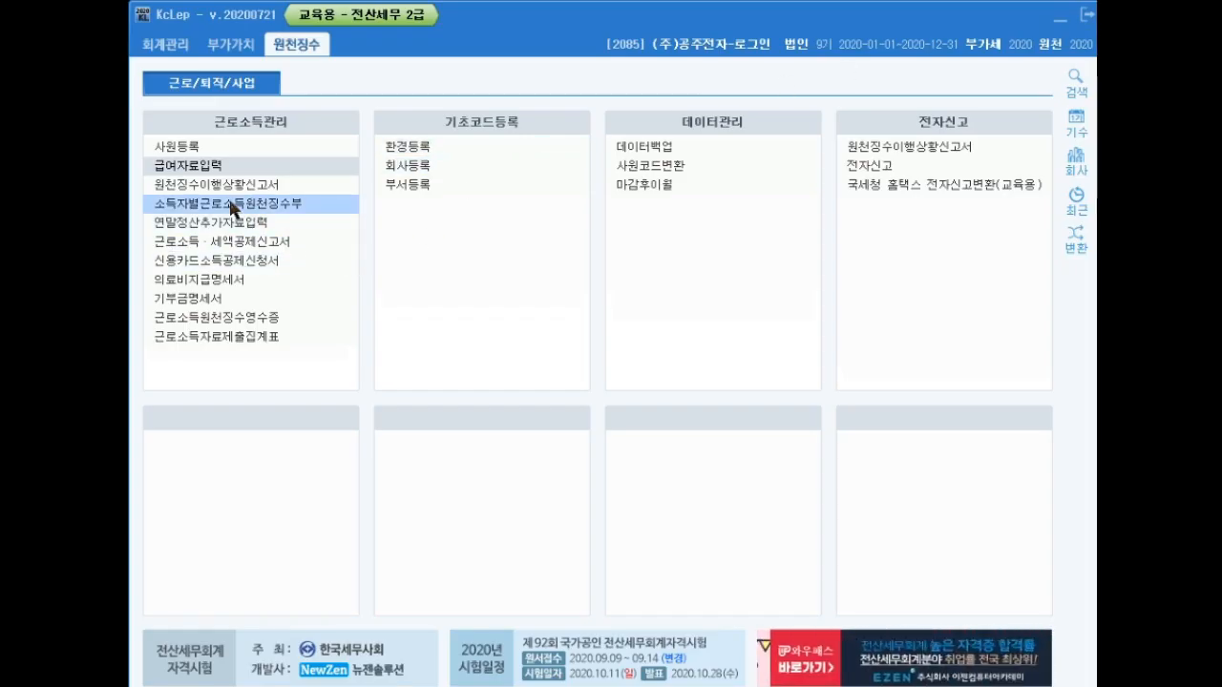
click(259, 185)
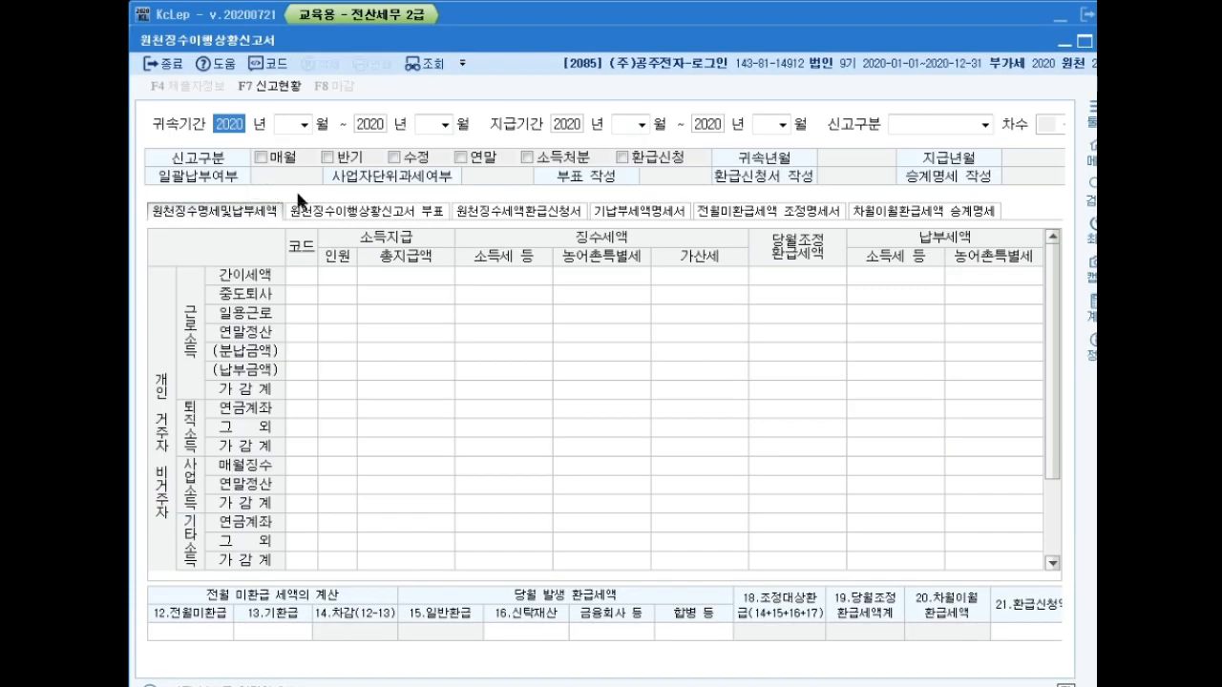
key(Return)
text(7)
key(Return)
key(Return)
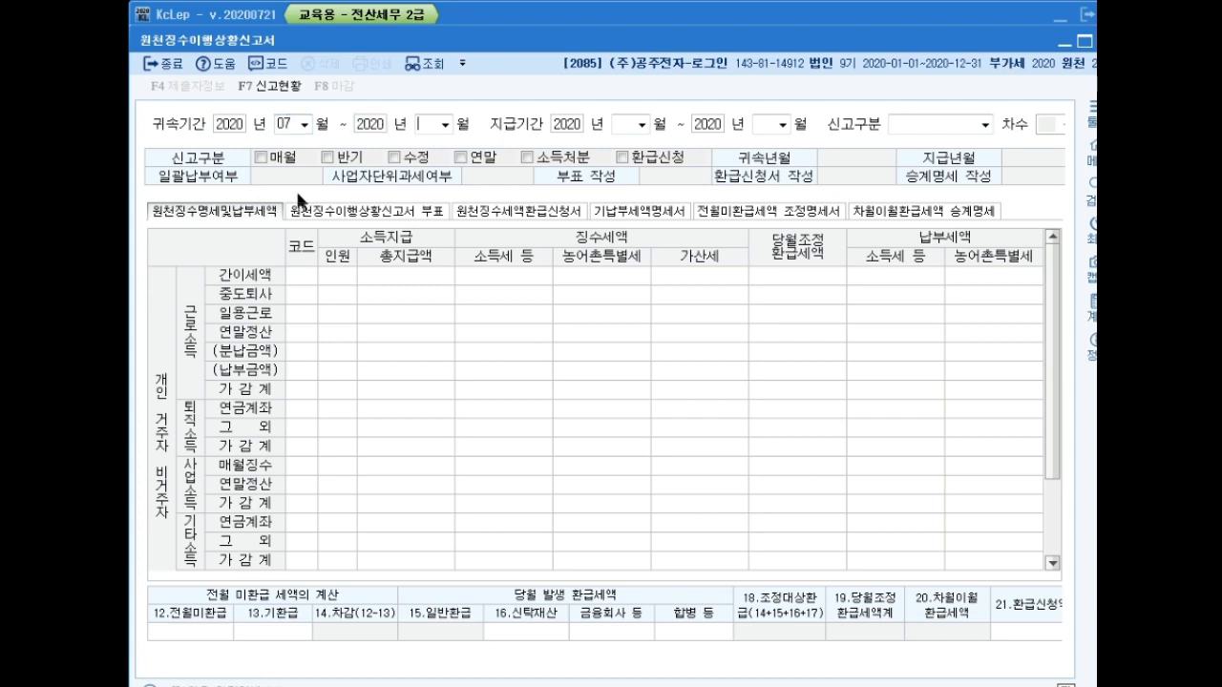
text(7)
key(Return)
- Set the 지급기간 from July 2020 to July 2020 and load the withholding return as 1.정기신고
key(Return)
text(7)
key(Return)
key(Return)
text(7)
key(Return)
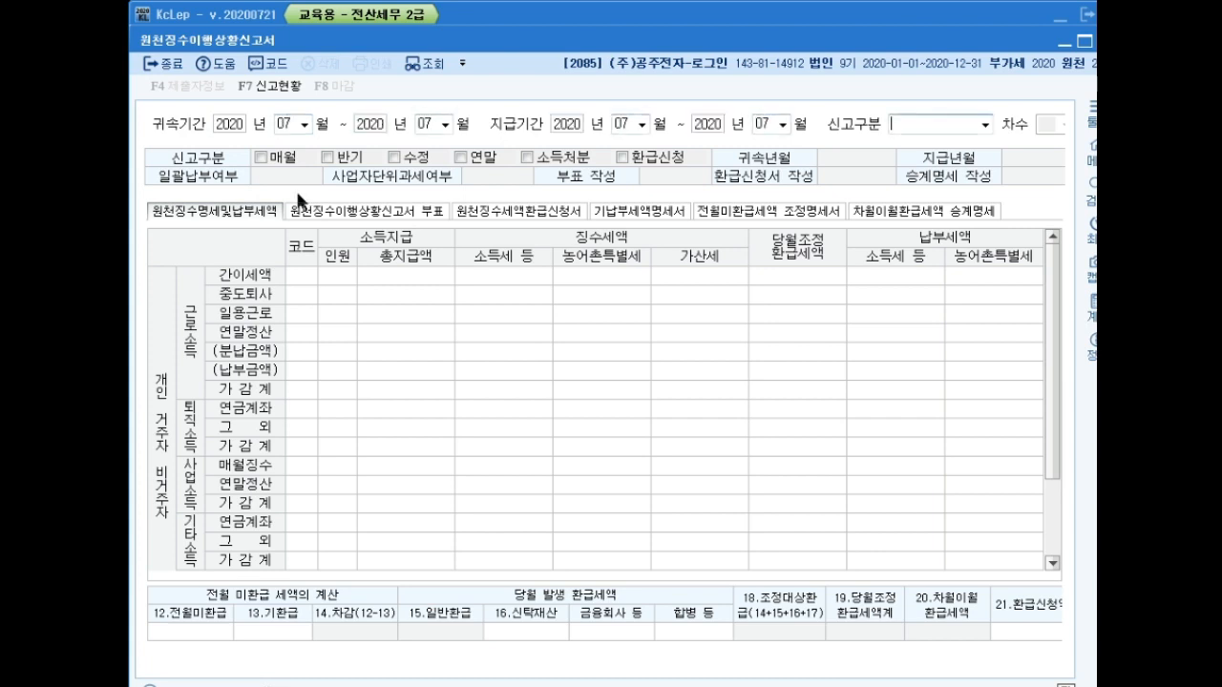
key(Return)
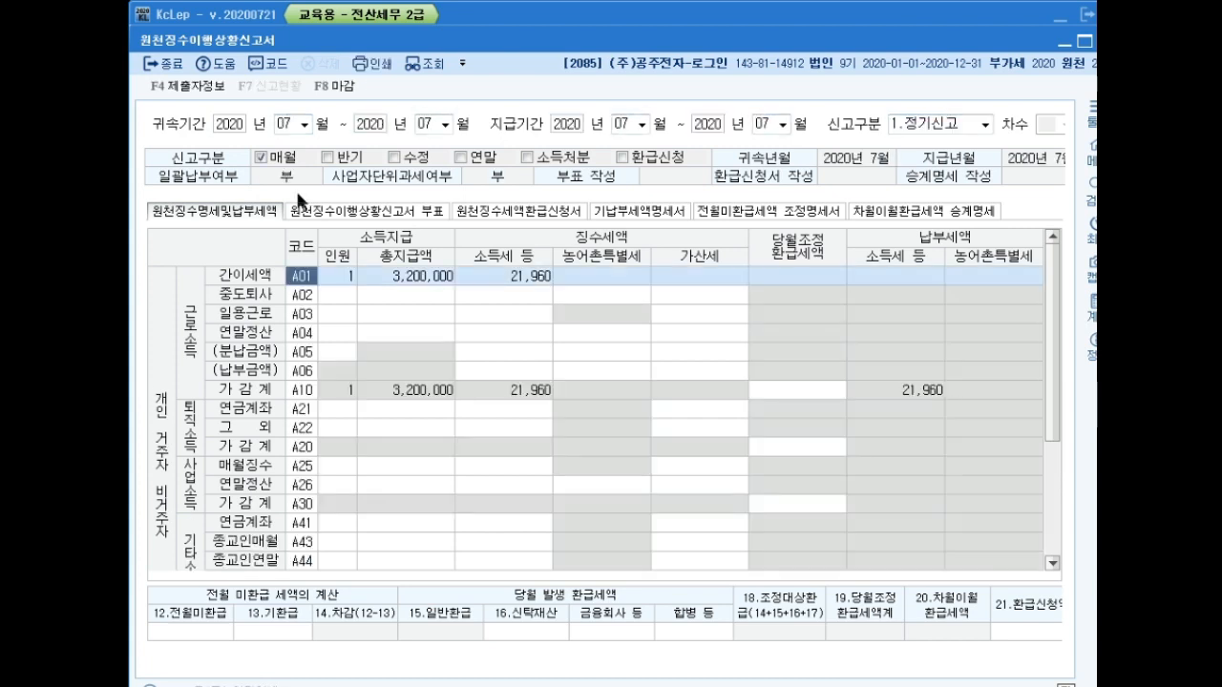
- Enter 20,000 as 12.전월미환급 in the July withholding return, then save the data and close 원천징수이행상황신고서
click(888, 390)
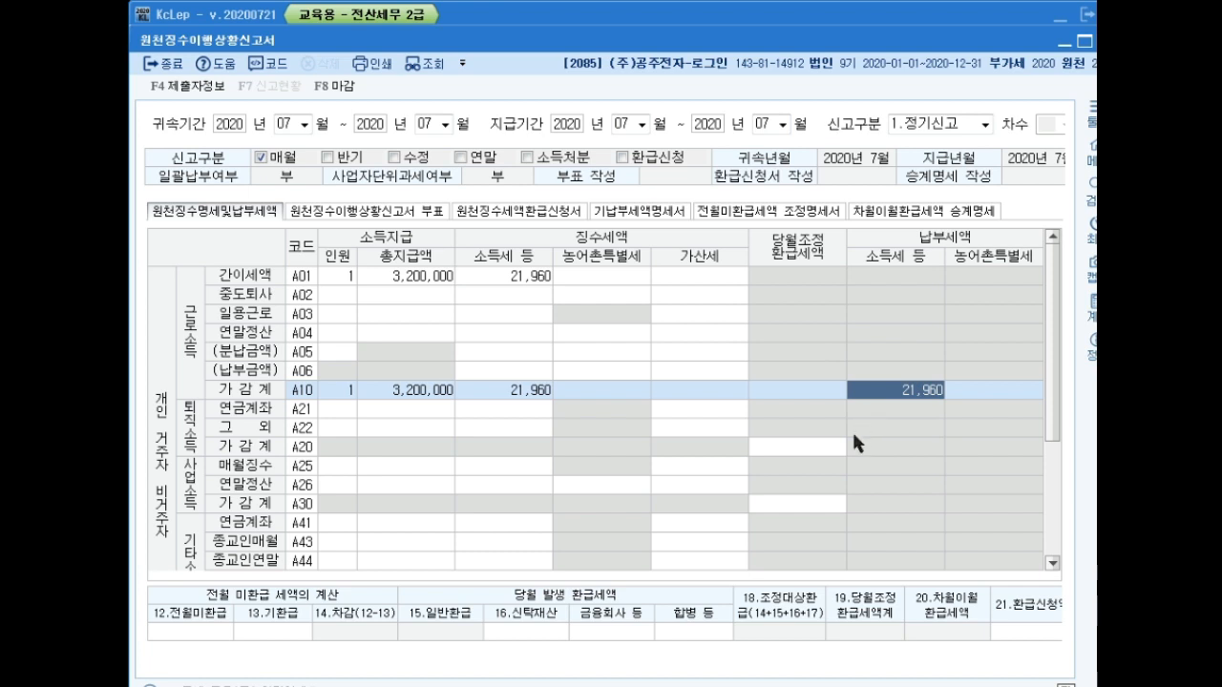
click(193, 629)
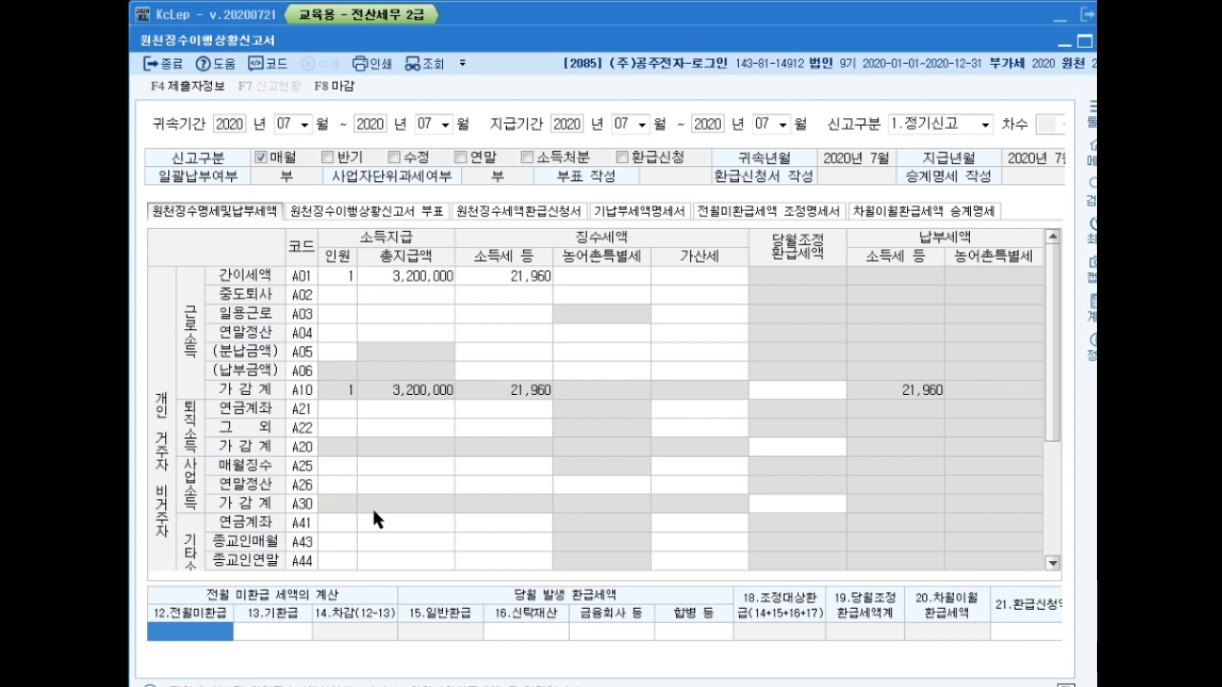
text(20)
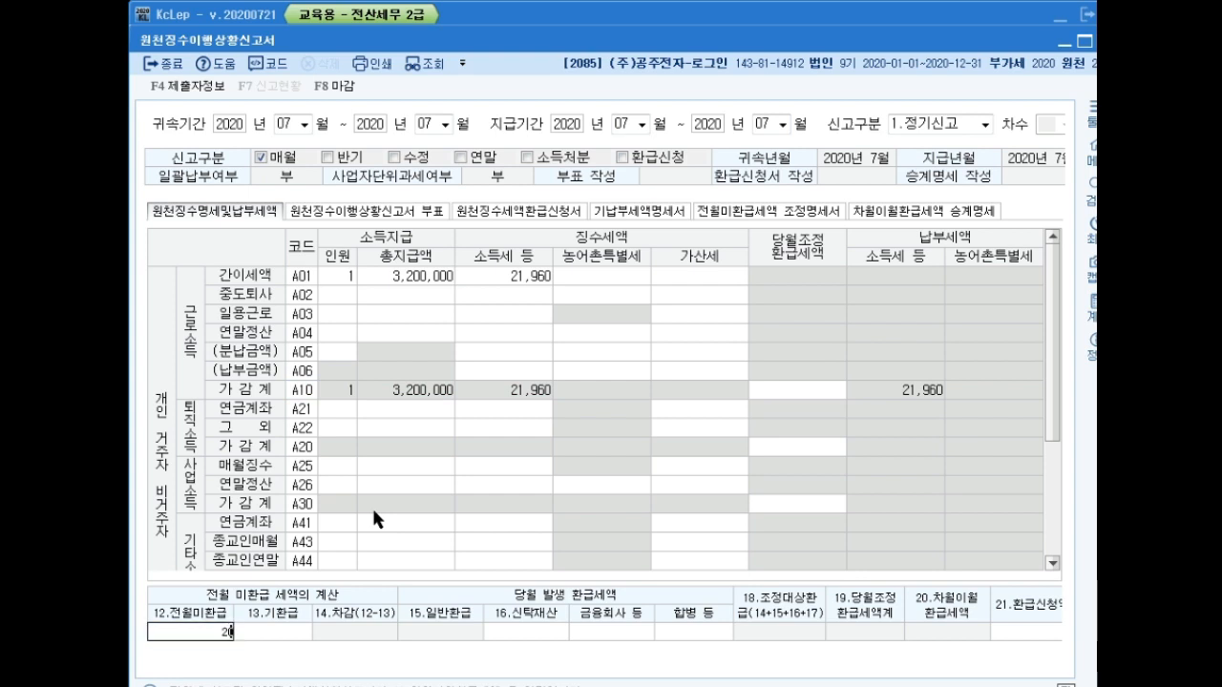
text(,000)
key(Return)
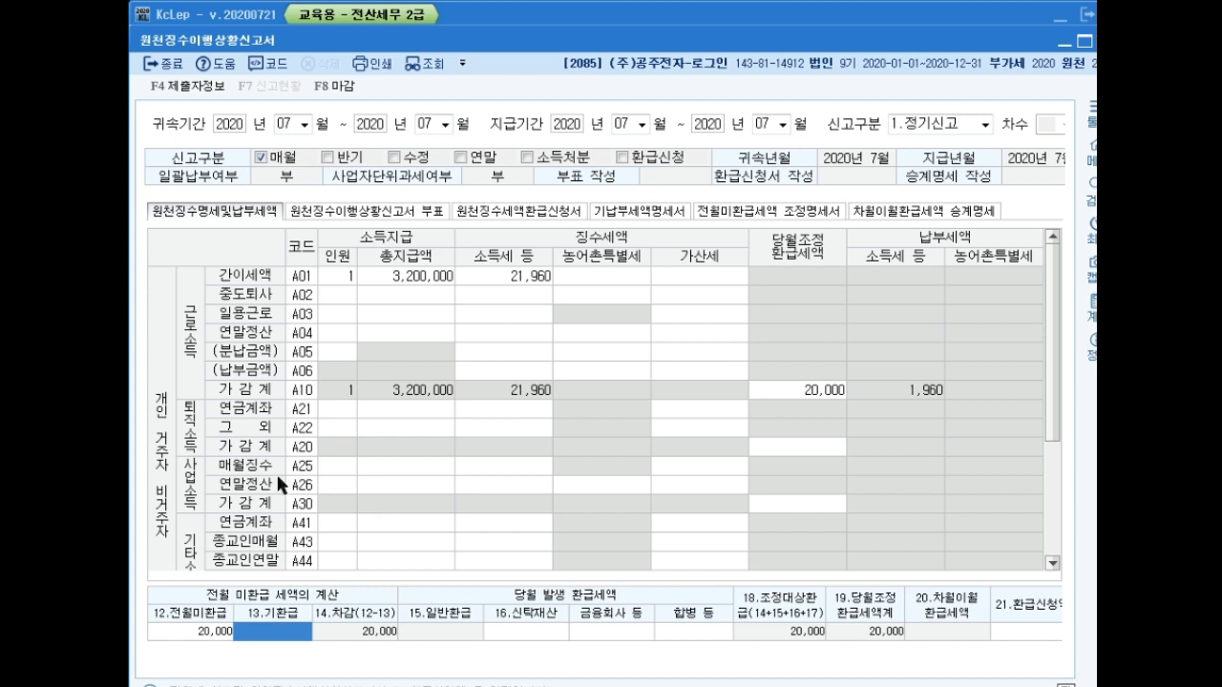
click(916, 390)
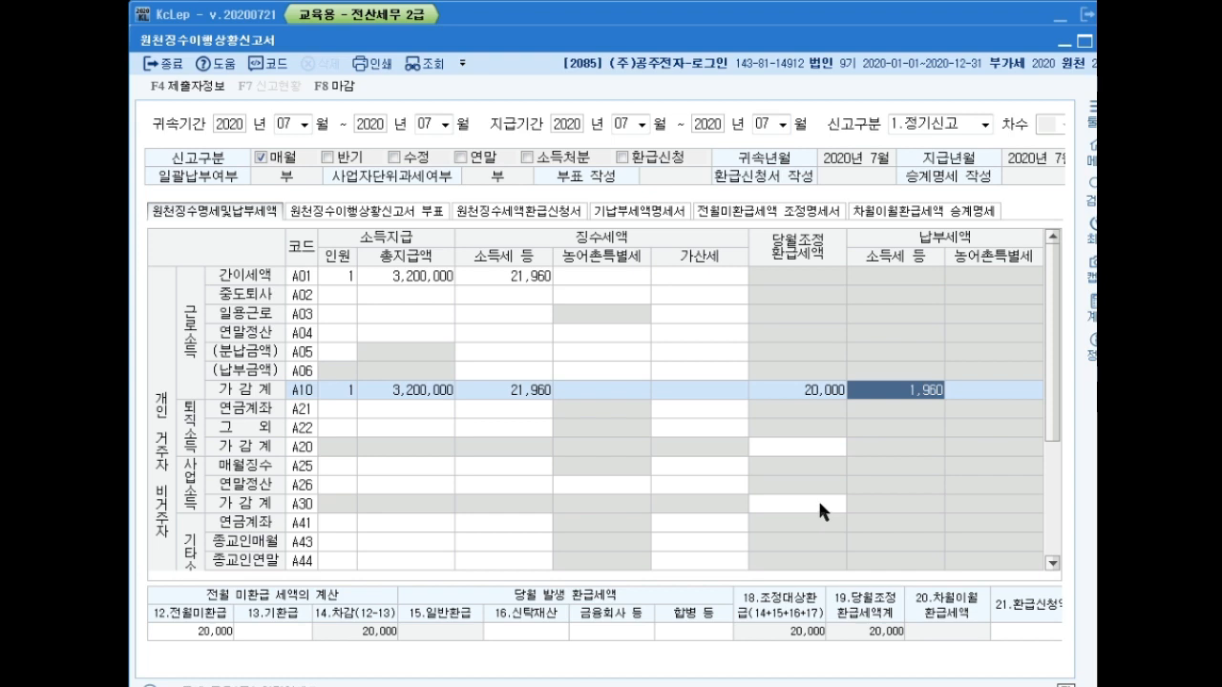
key(Escape)
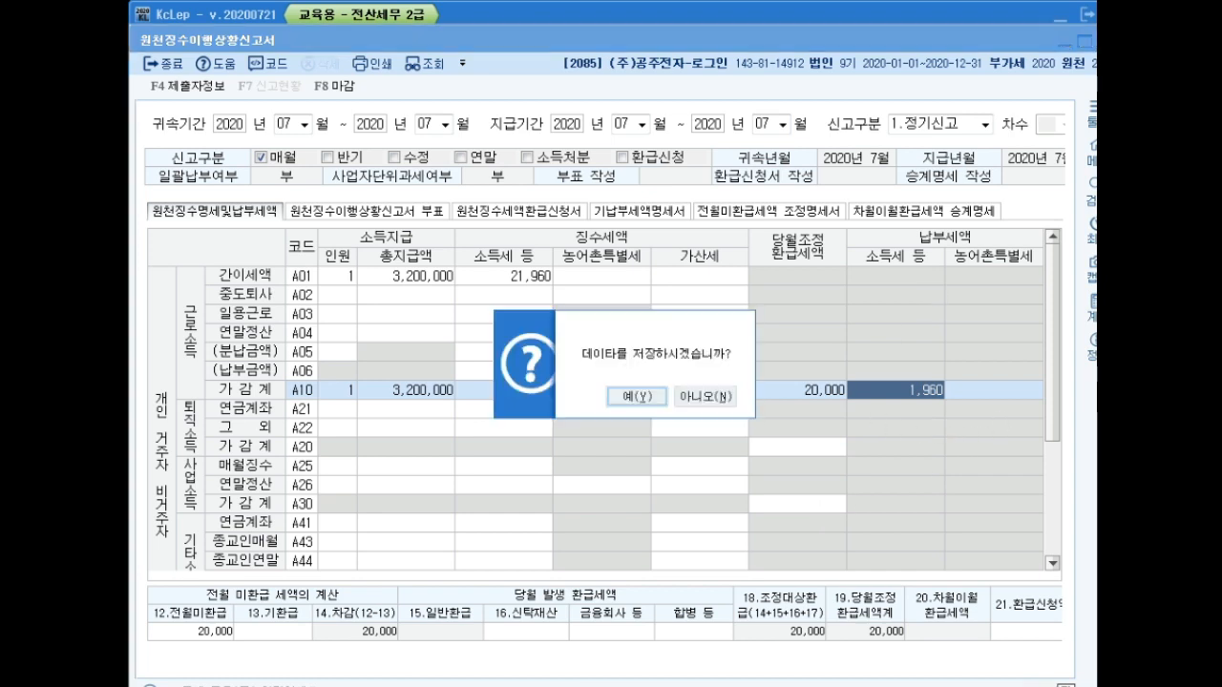
click(640, 399)
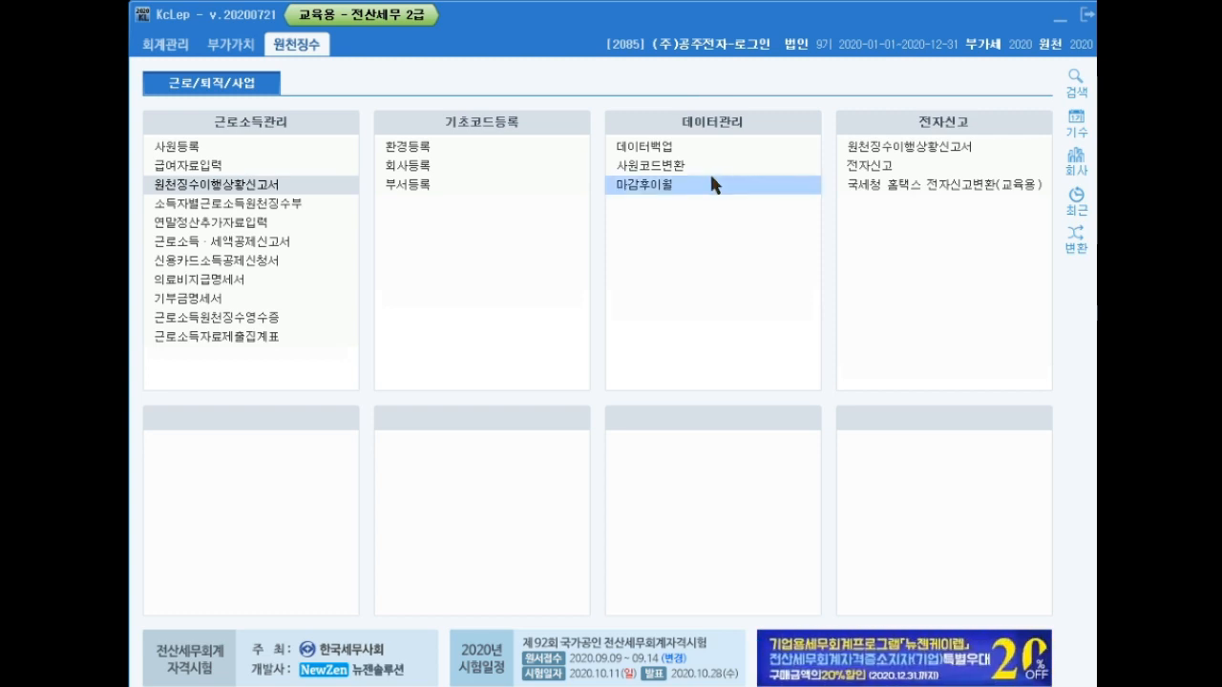
- Open 연말정산추가자료입력 and load the second employee in the employee code list
click(258, 224)
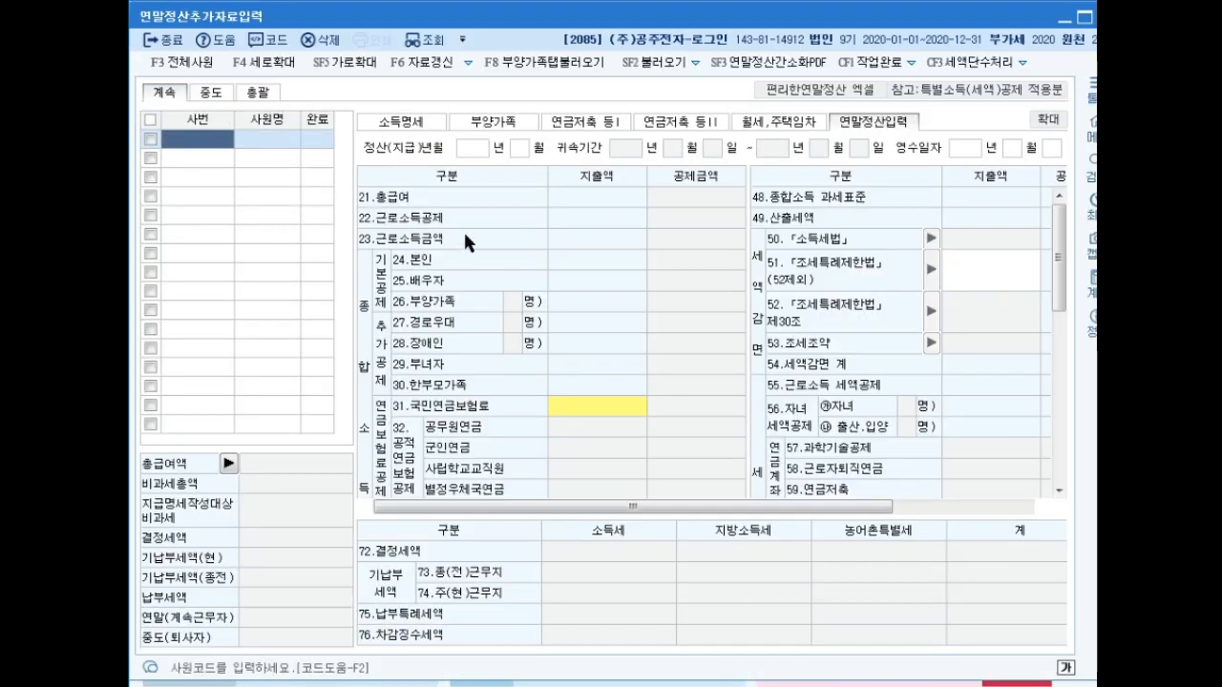
key(F2)
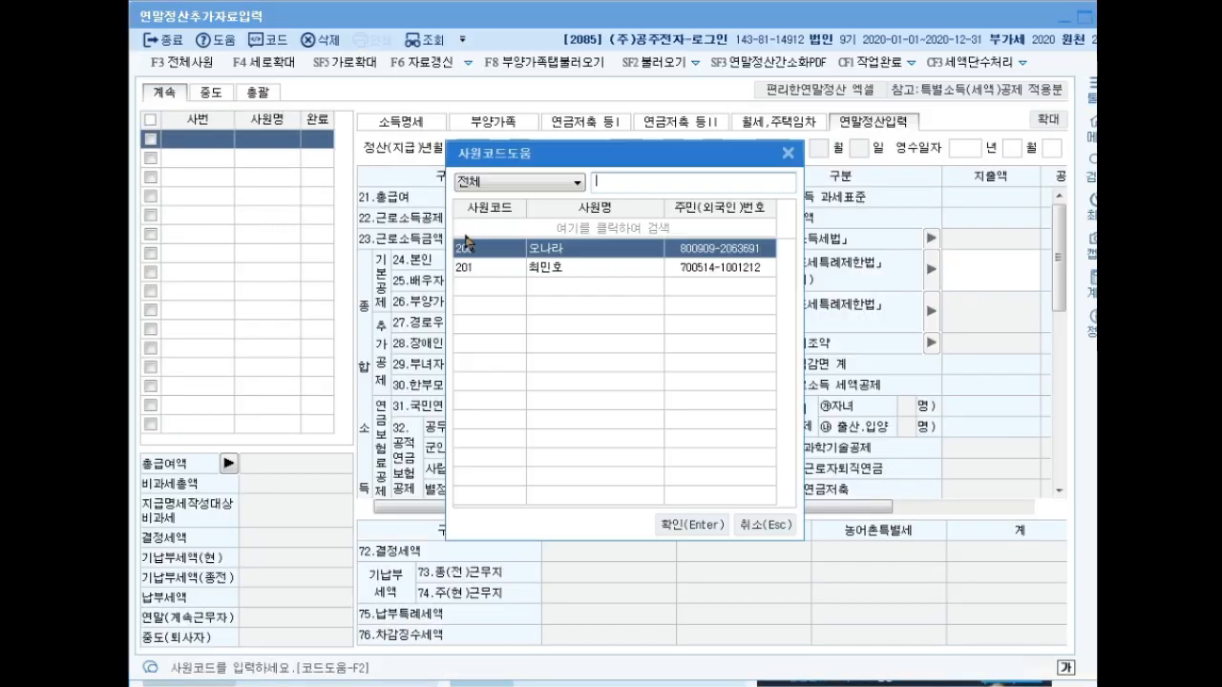
key(Down)
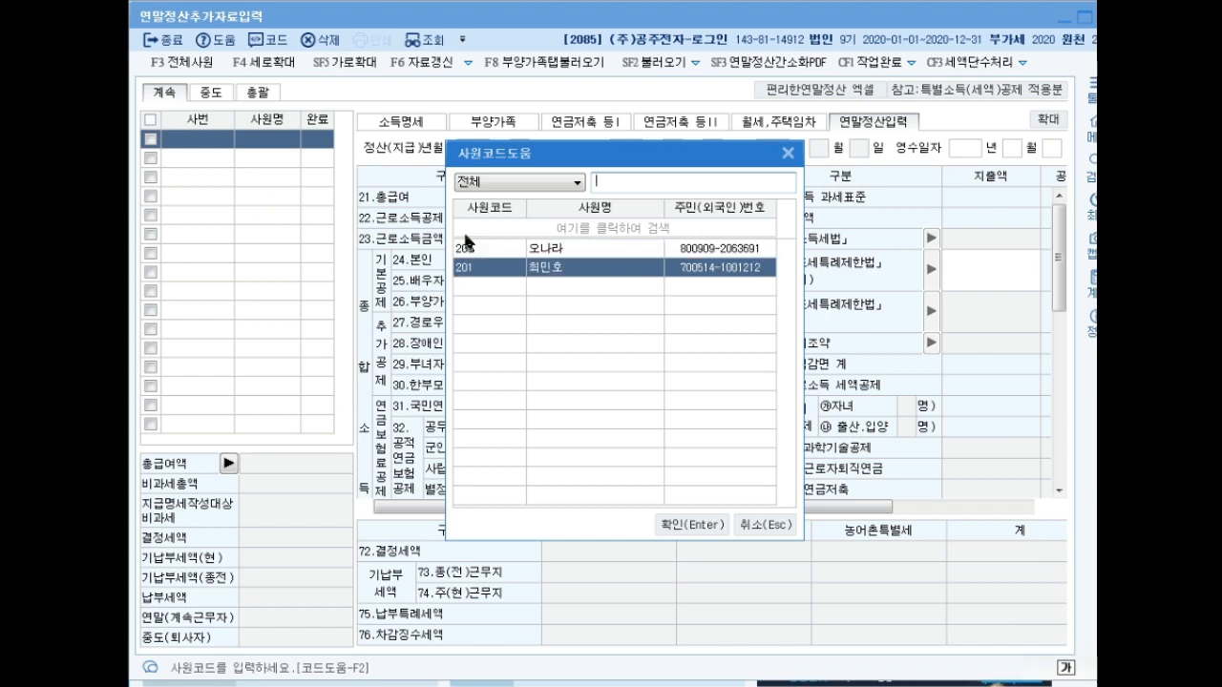
key(Return)
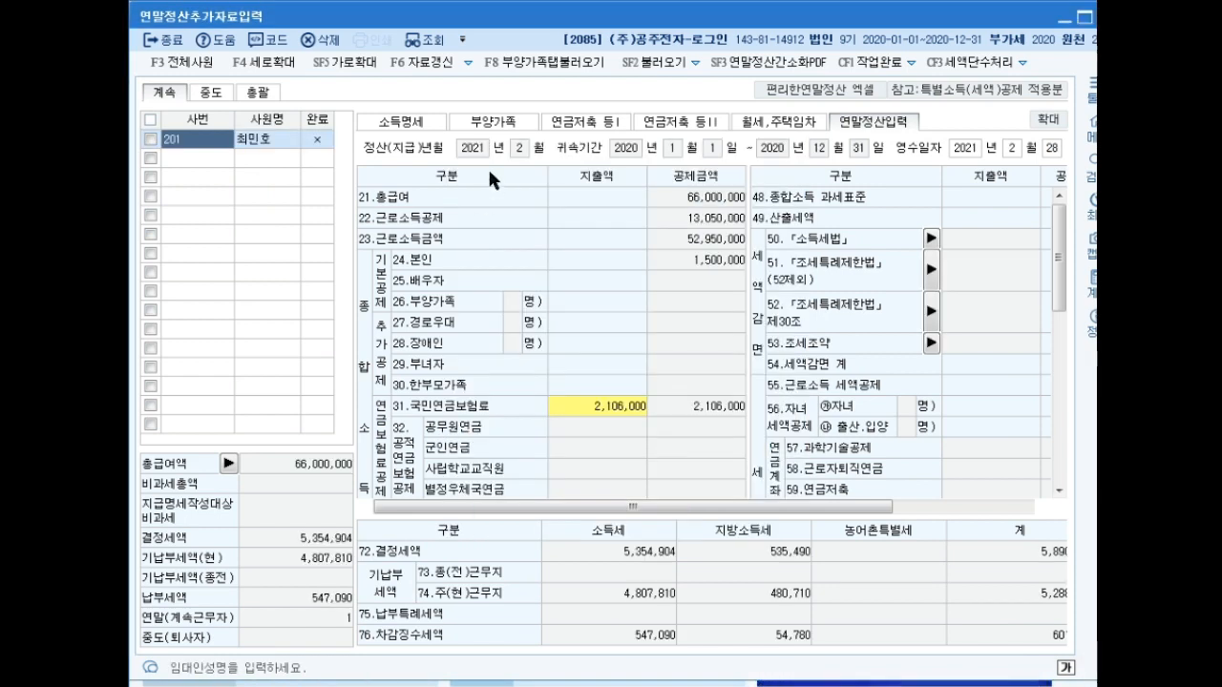
- In the employee's 부양가족 data, set 기본공제 to 60세이상 for the 73-year-old parent
click(494, 122)
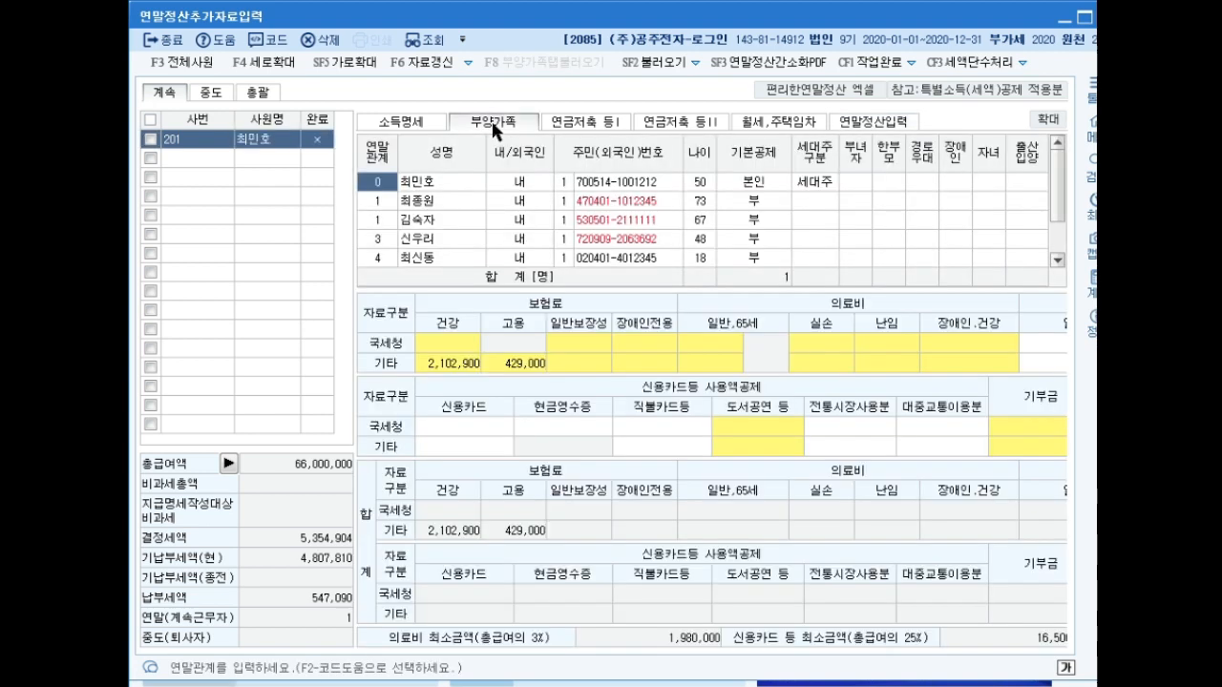
click(452, 179)
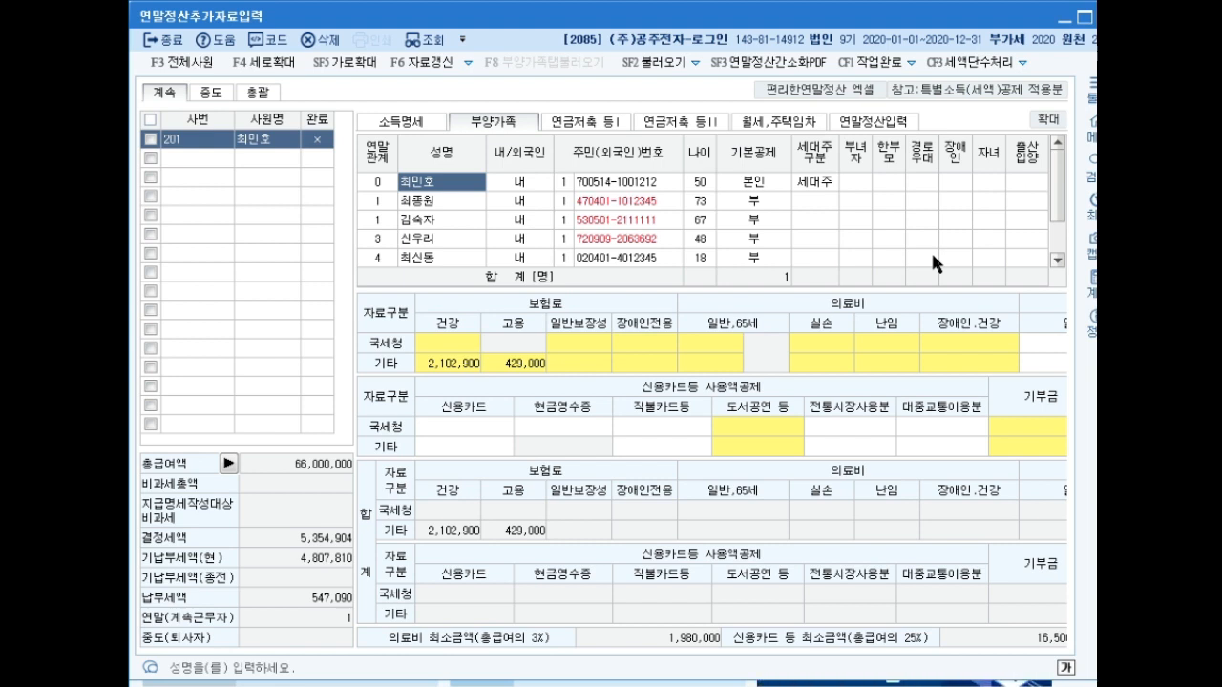
key(Down)
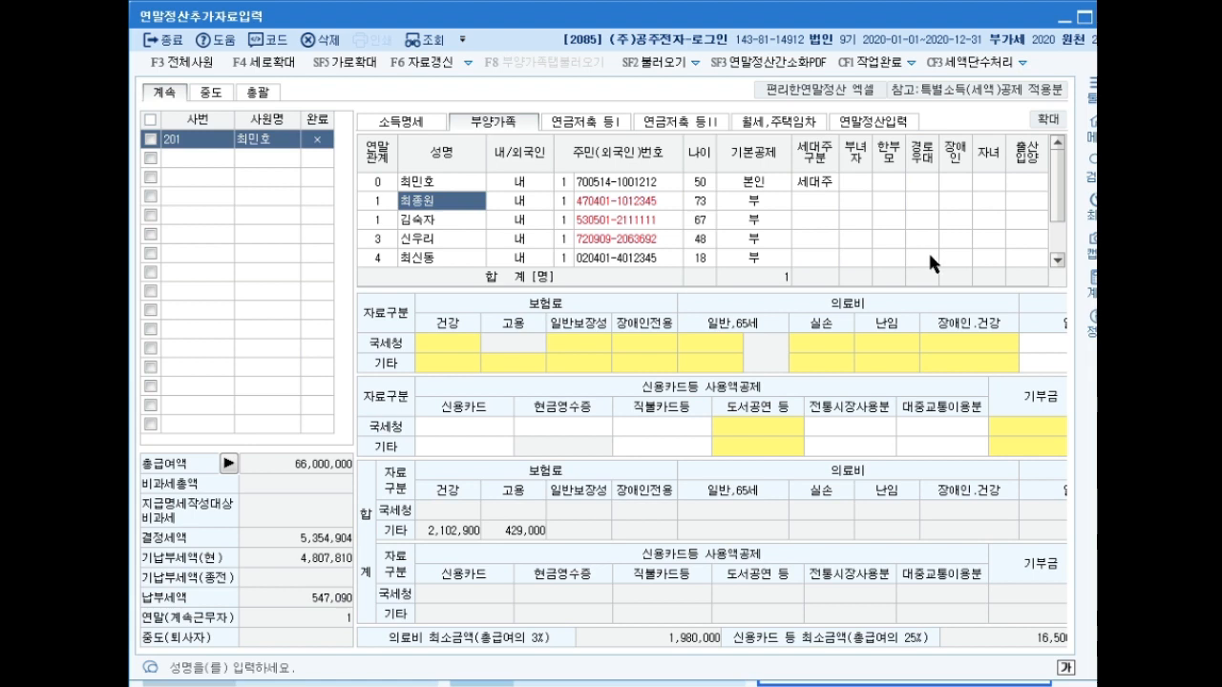
click(781, 203)
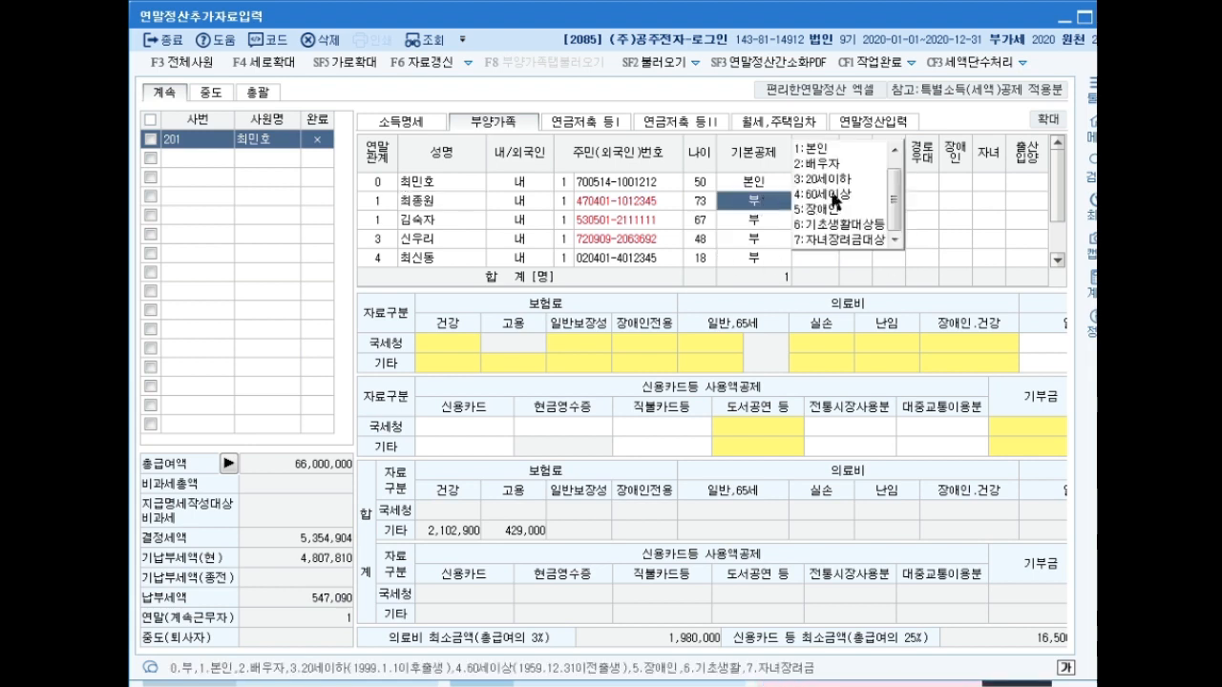
click(833, 194)
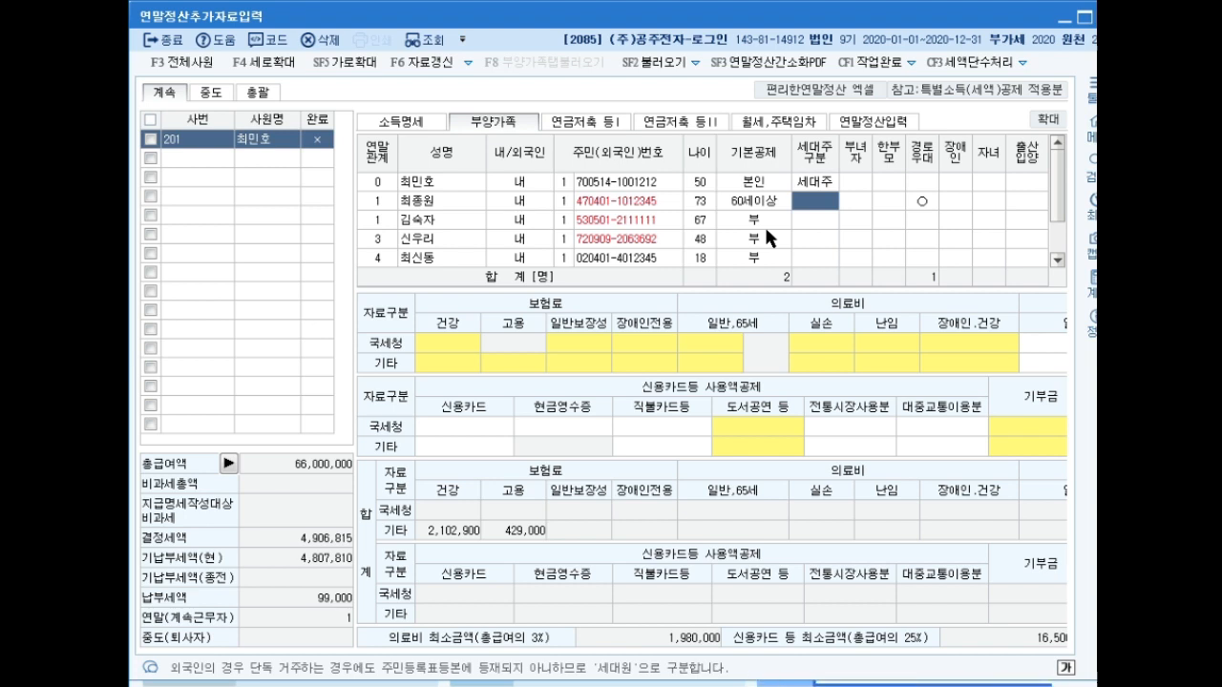
- Set 기본공제 to 배우자 for the 48-year-old spouse and to 20세이하 for the 18-year-old child
click(756, 241)
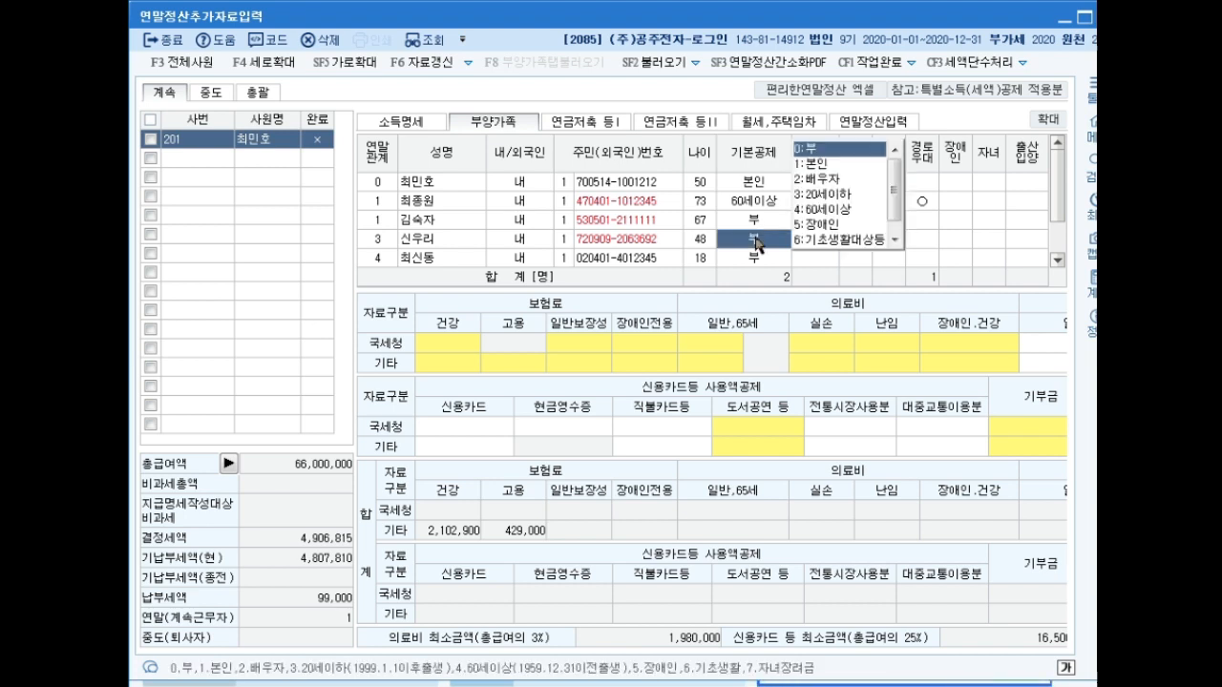
click(828, 179)
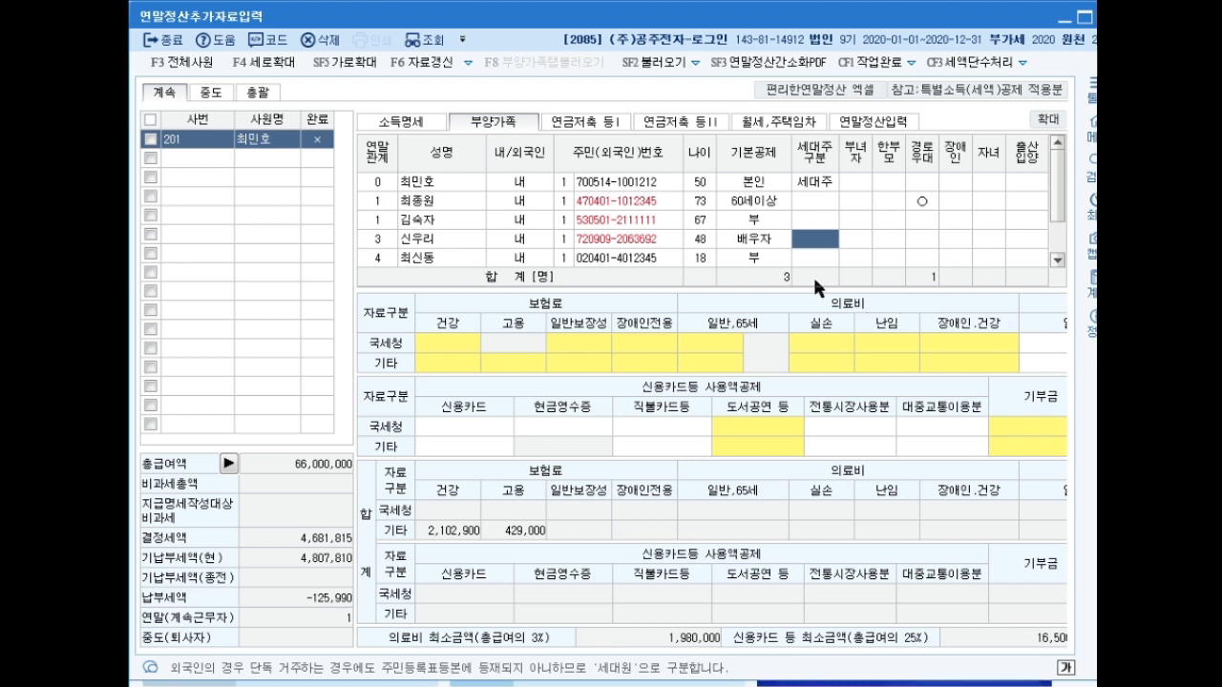
click(758, 264)
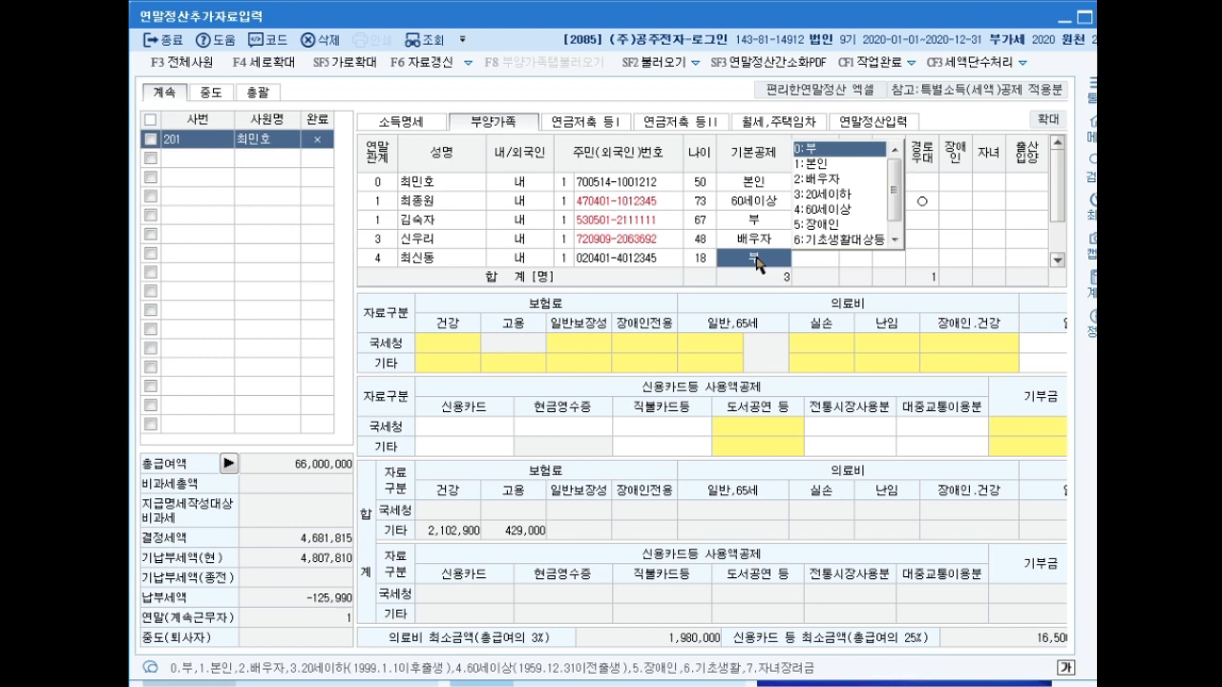
click(834, 192)
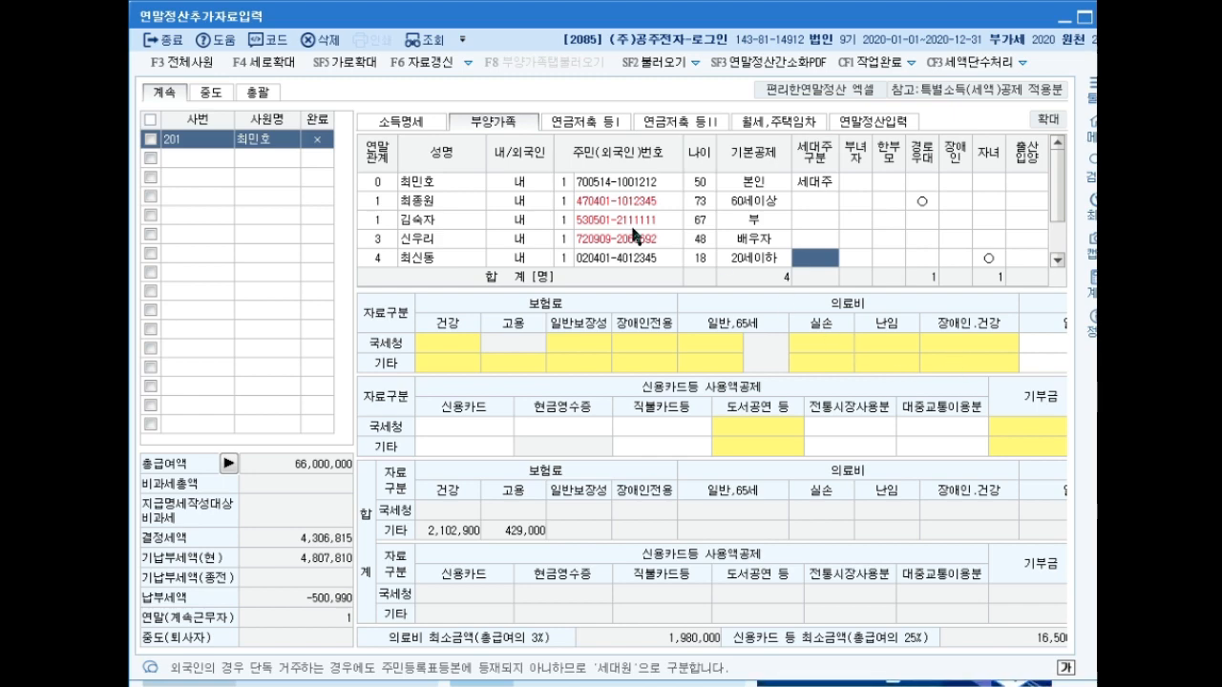
- In 연말정산입력, enter 5,000,000 as the 본인(전액) expense under 62.교육비 and confirm it
click(878, 121)
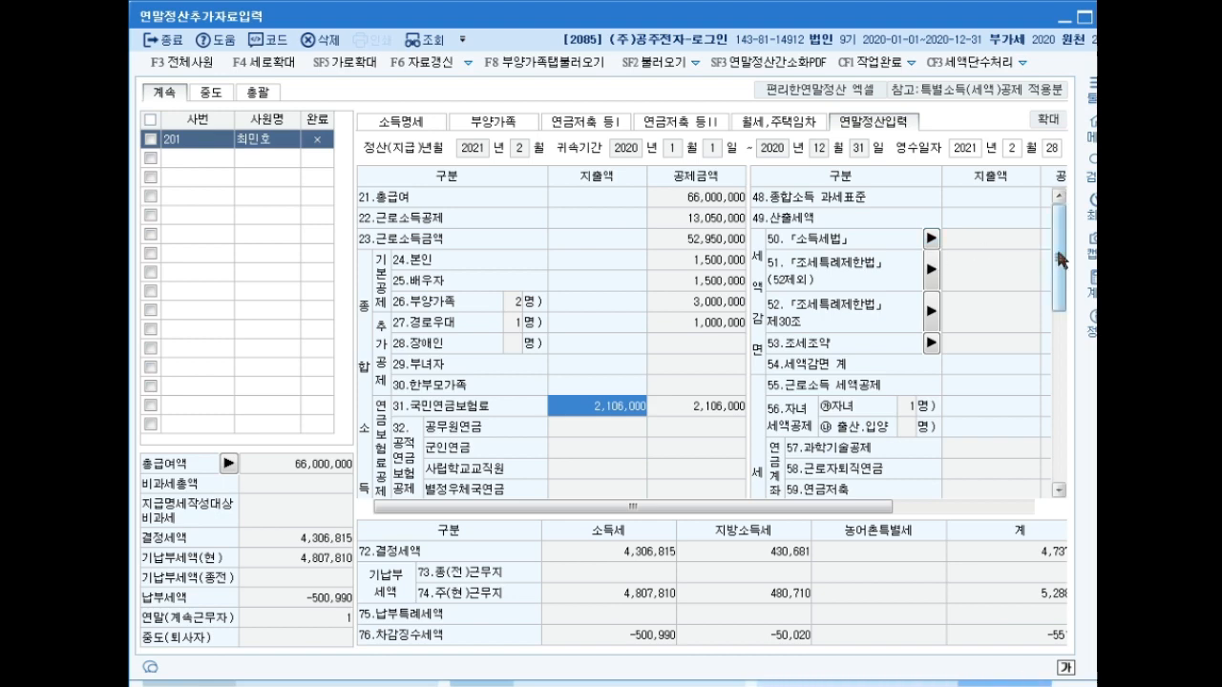
drag(1059, 252, 1060, 349)
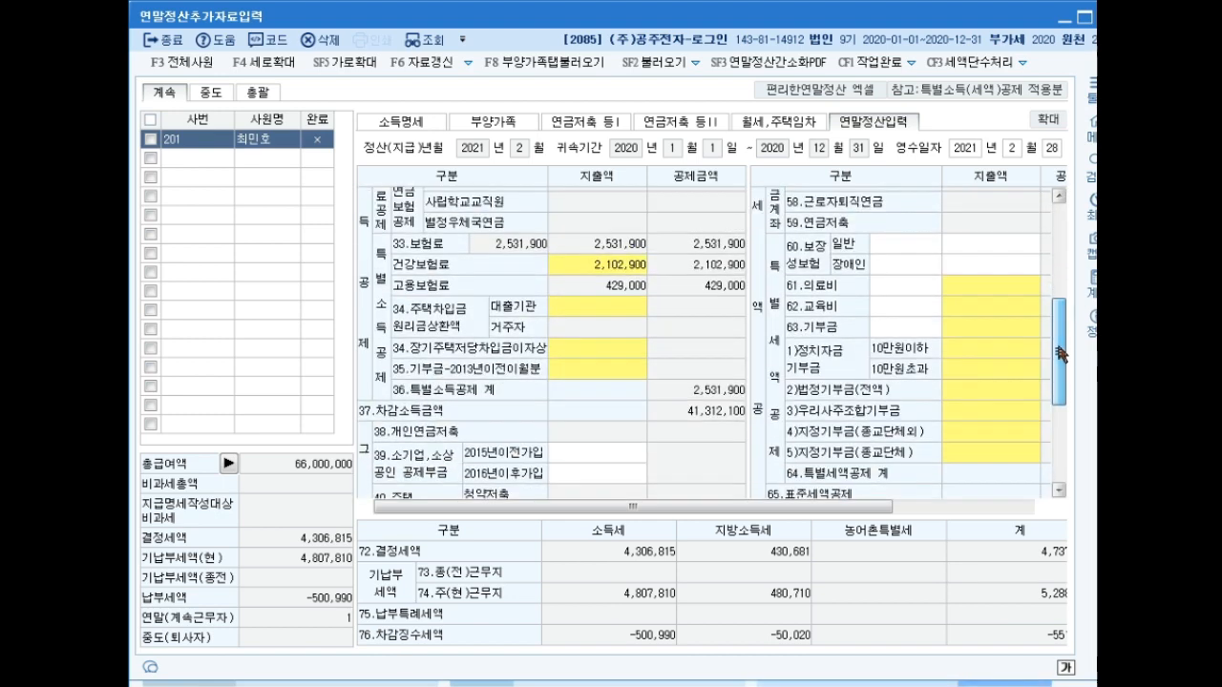
click(982, 305)
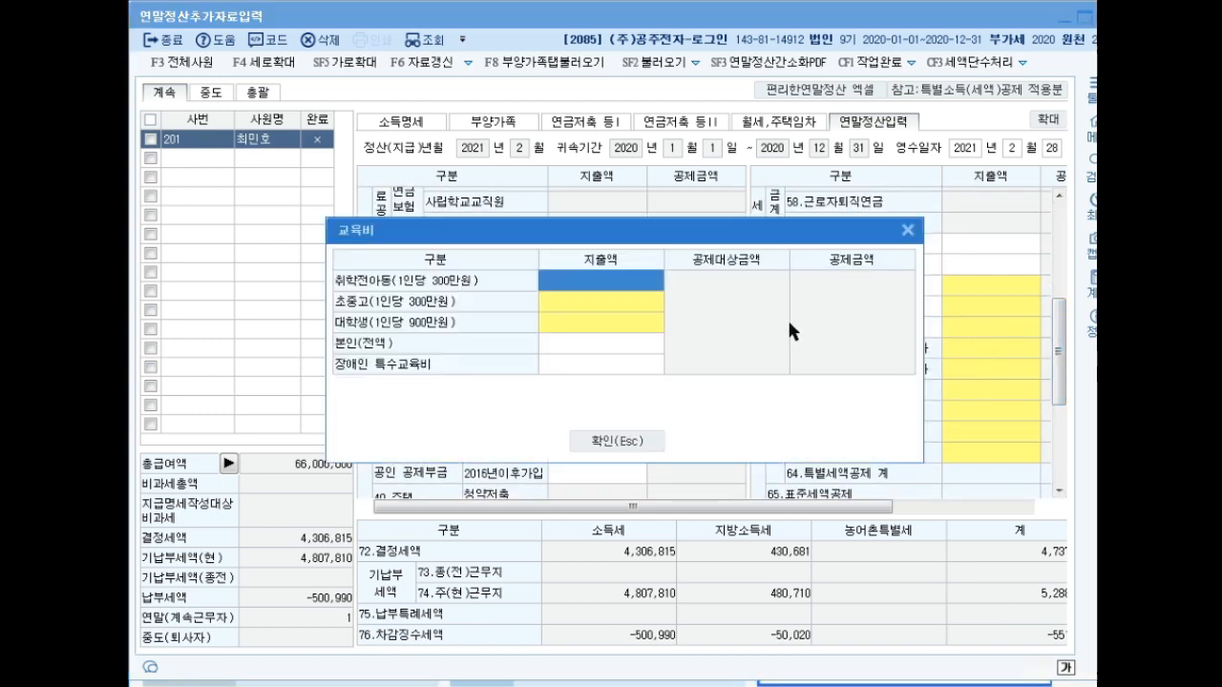
click(587, 344)
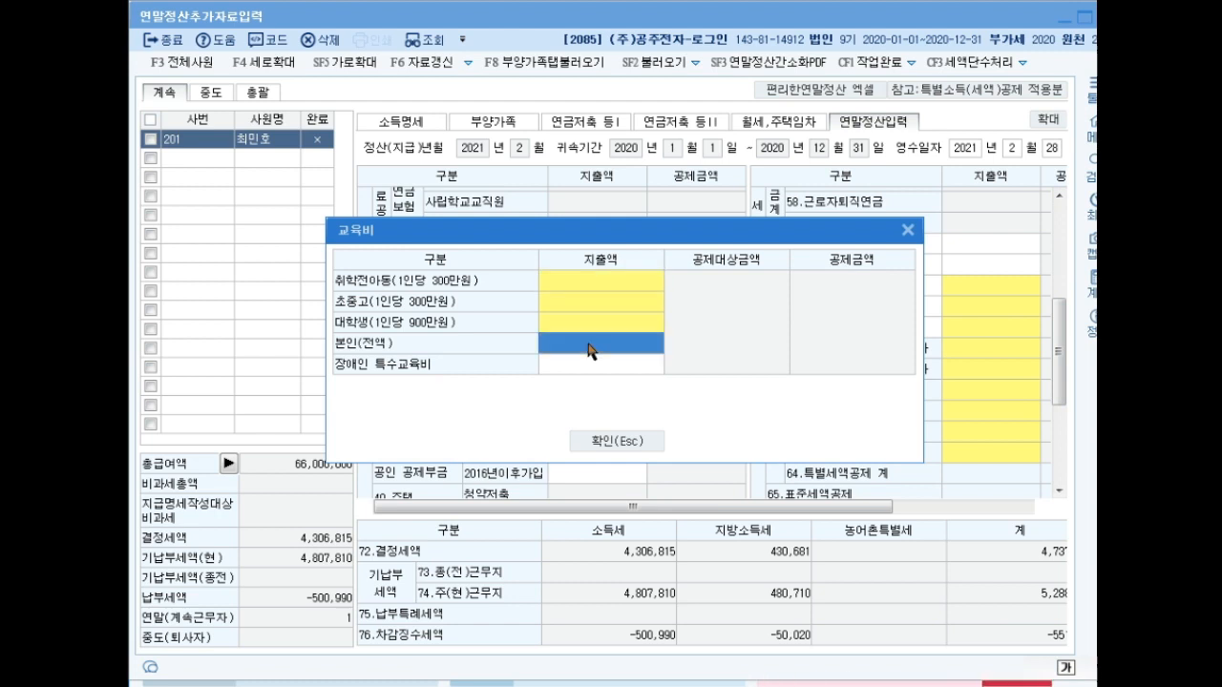
text(5,000,000)
key(Return)
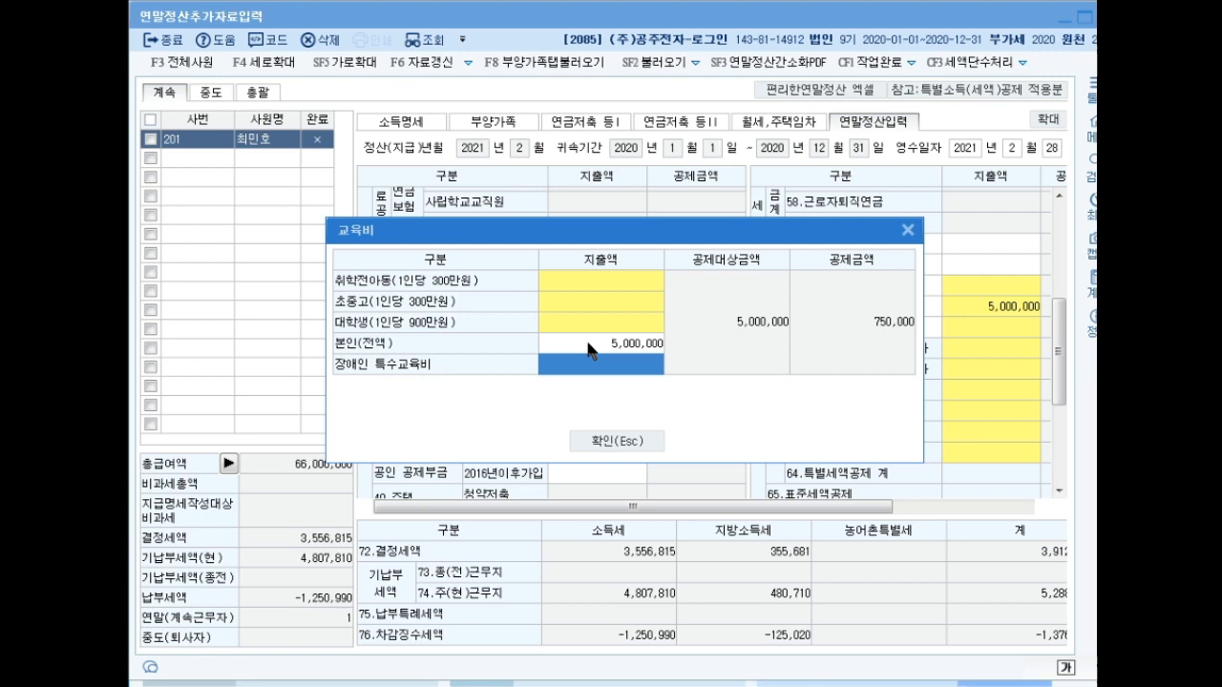
click(633, 443)
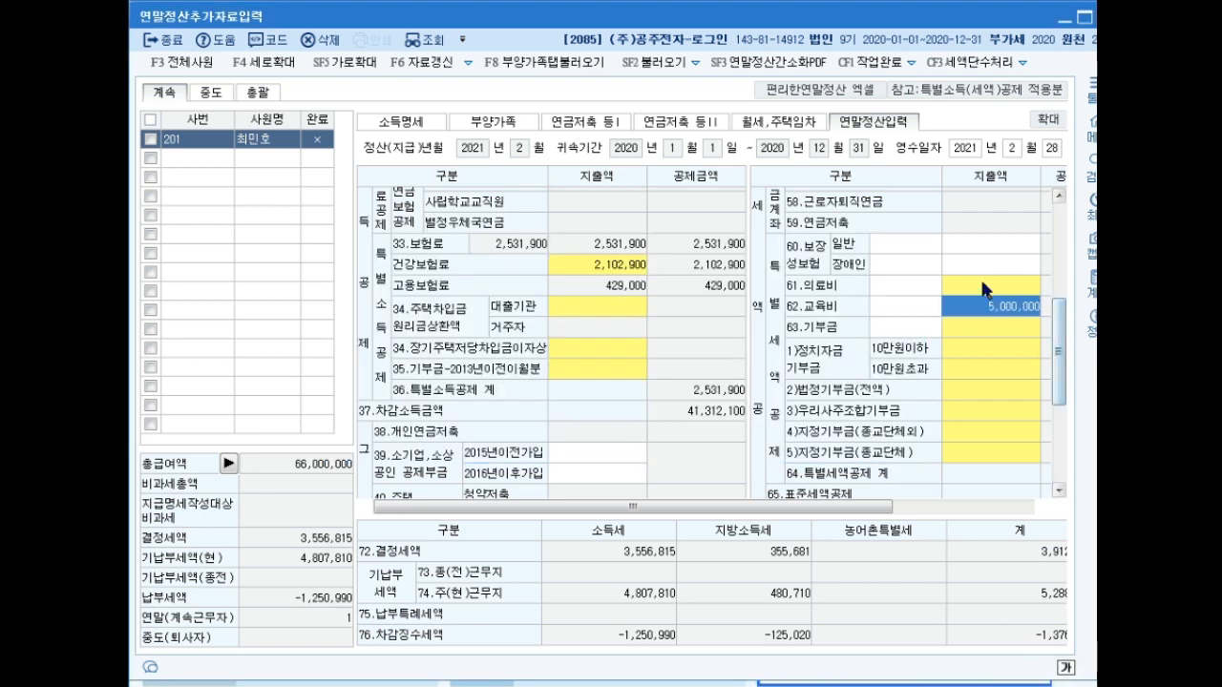
- Enter 400,000 as the 지출액 for 60.보장성보험 일반
click(978, 243)
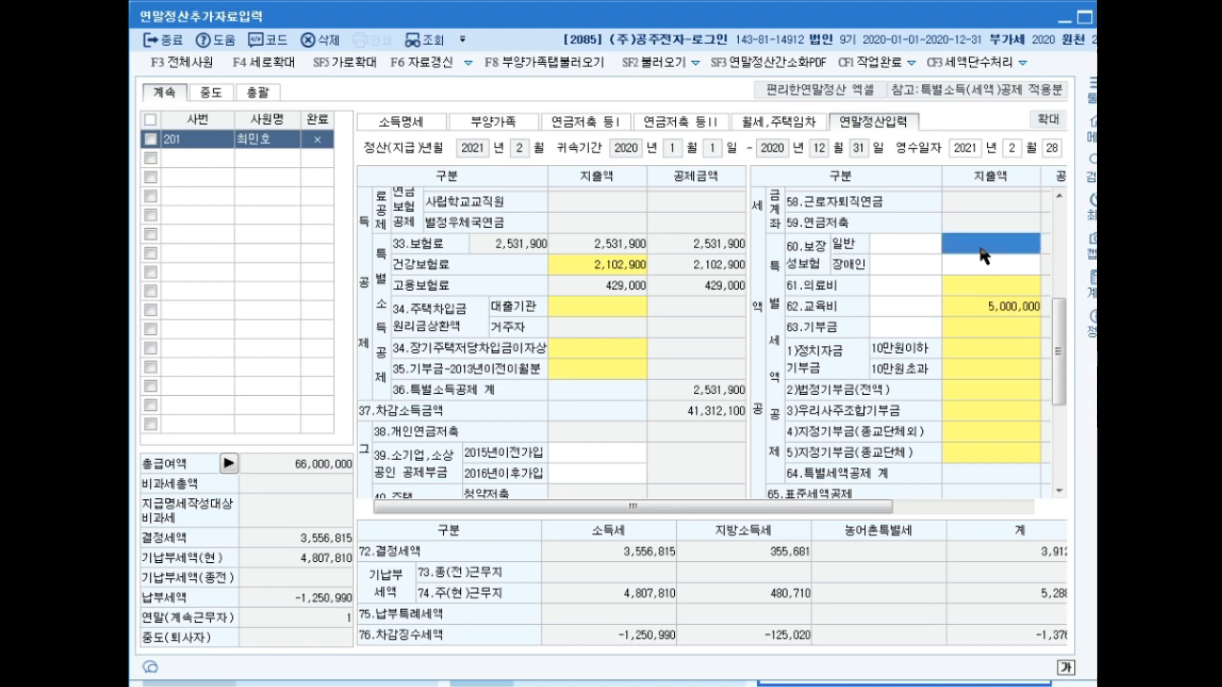
text(40)
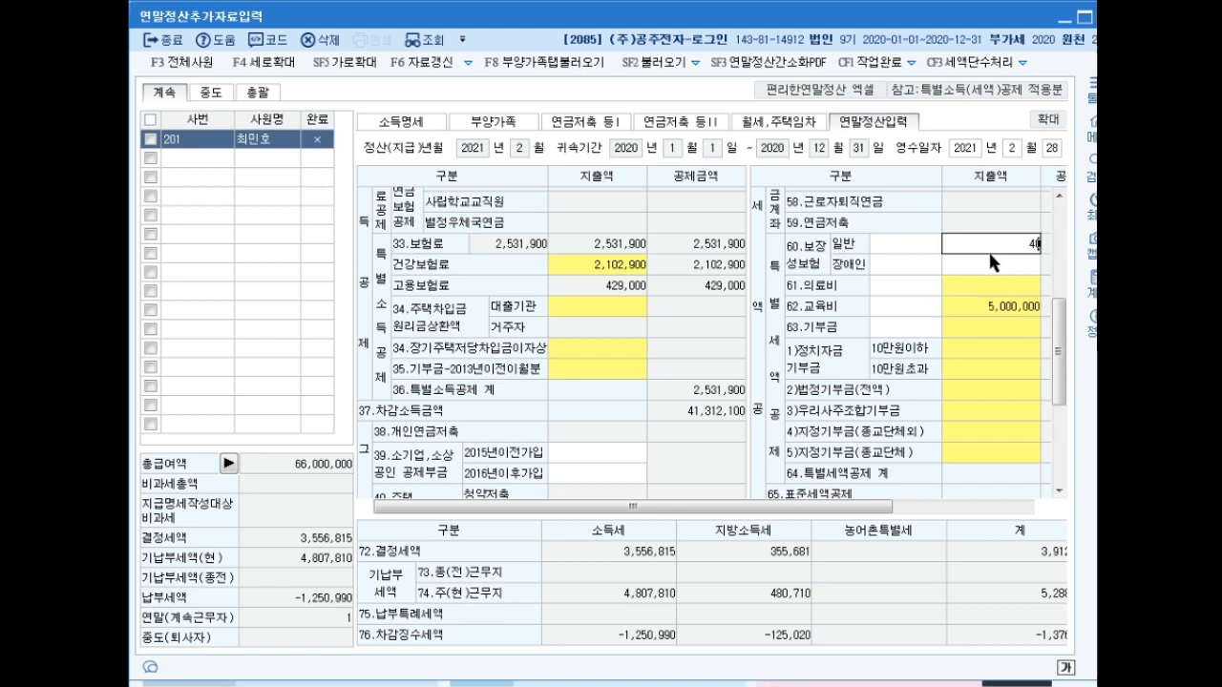
text(0,000)
key(Return)
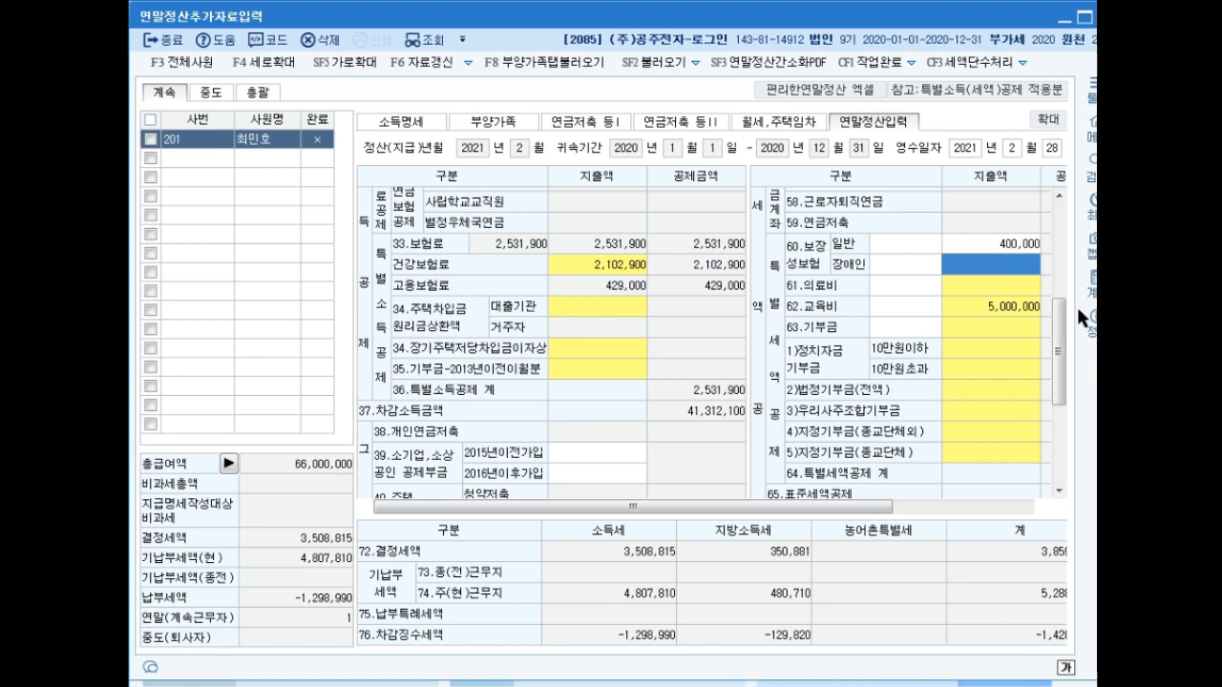
- Under 42.신용카드 등 사용액, enter 대상금액 of 10,000,000 for 신용카드 and 3,000,000 for 대중교통이용분
drag(1057, 324, 1058, 397)
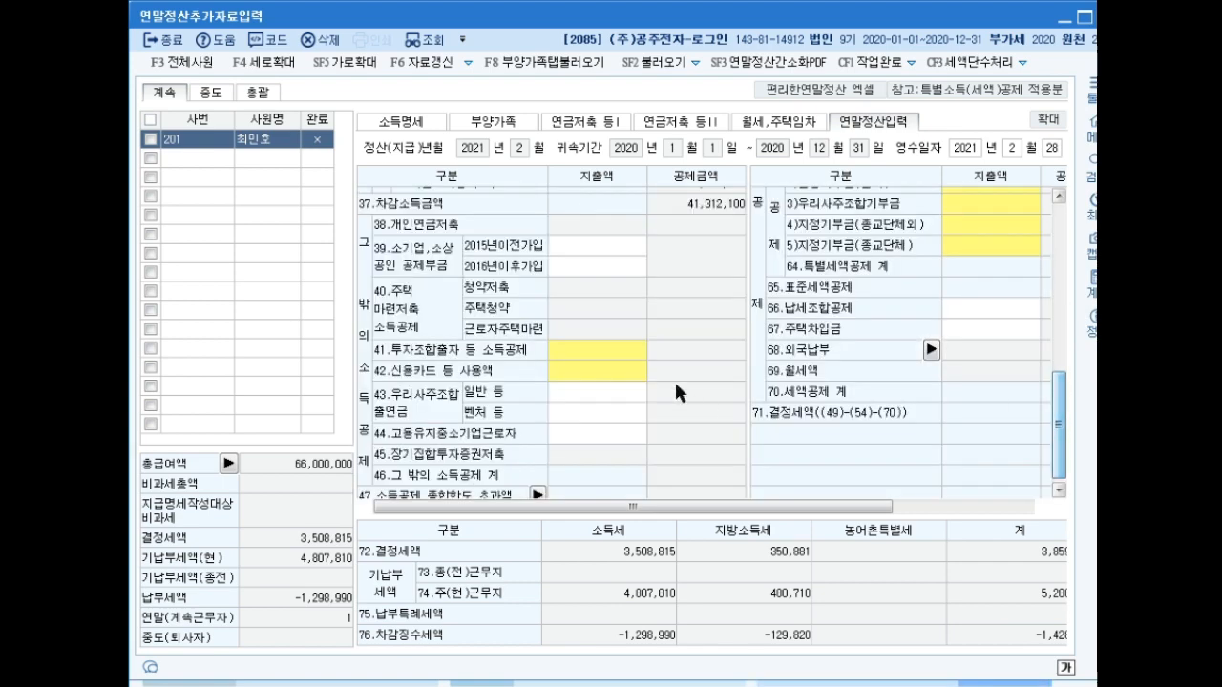
click(616, 372)
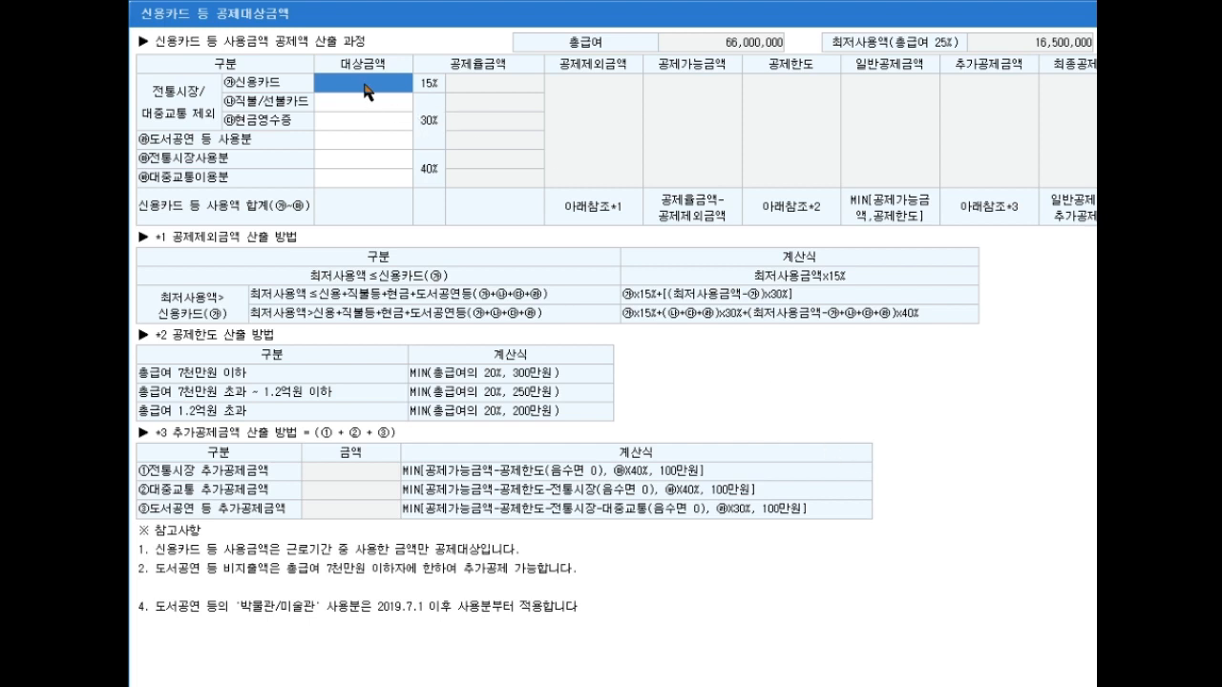
text(10000000)
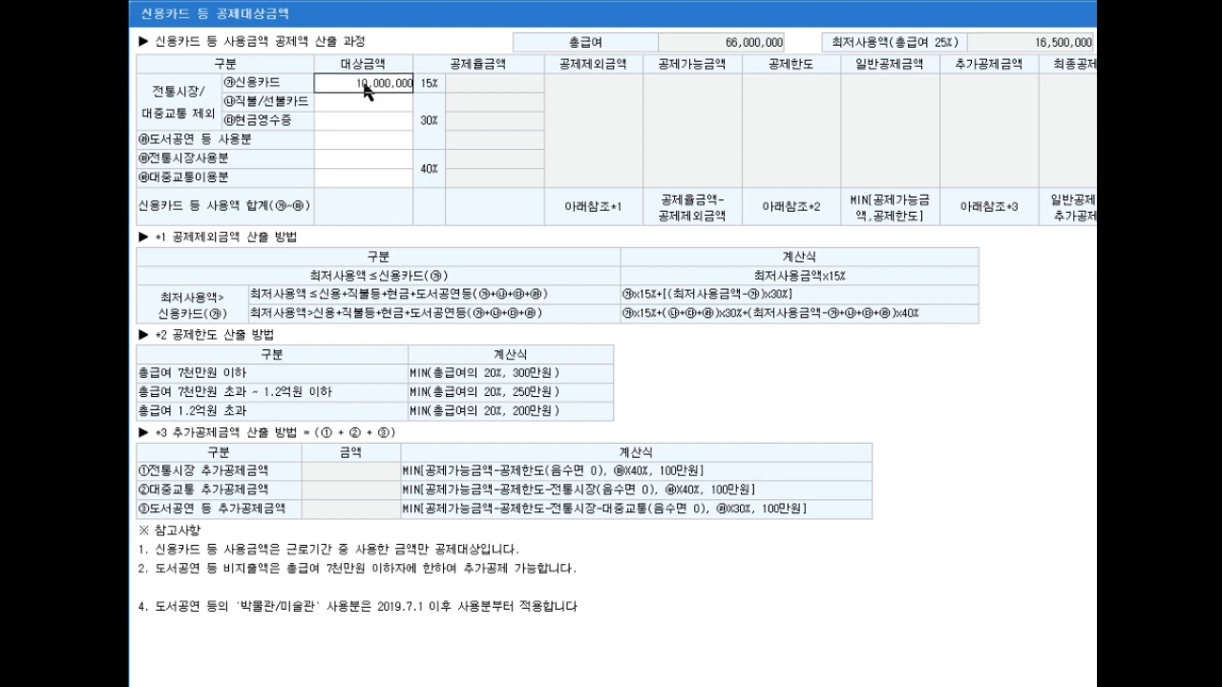
key(Return)
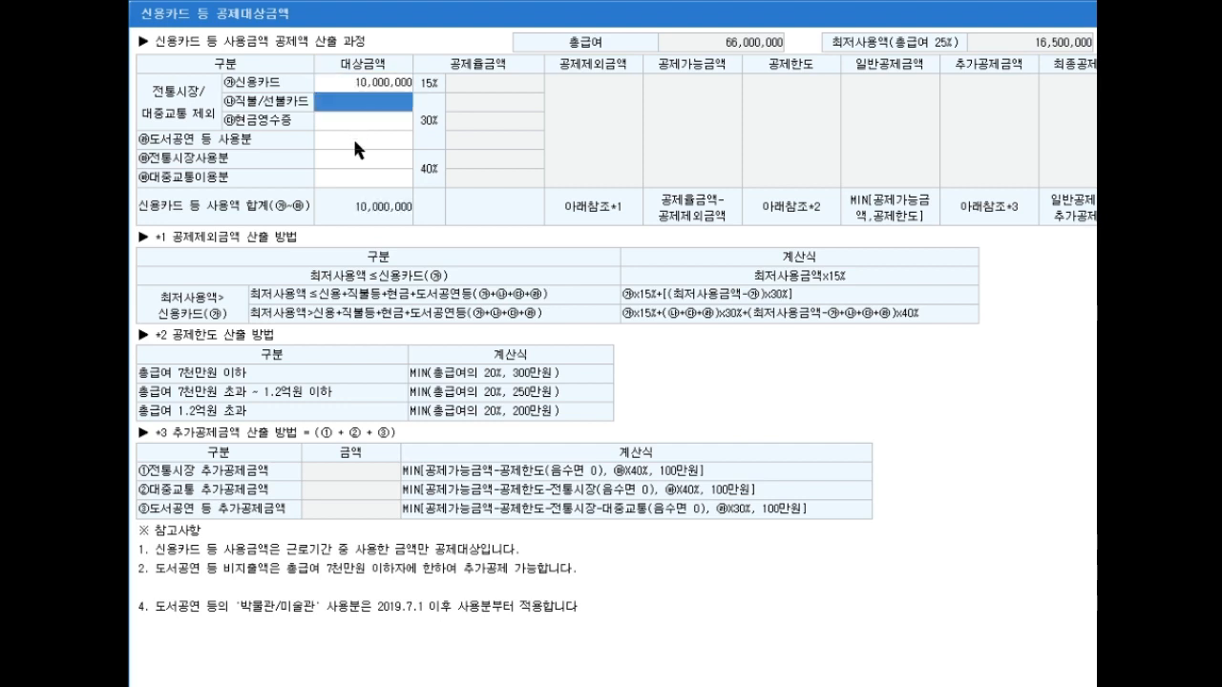
click(351, 179)
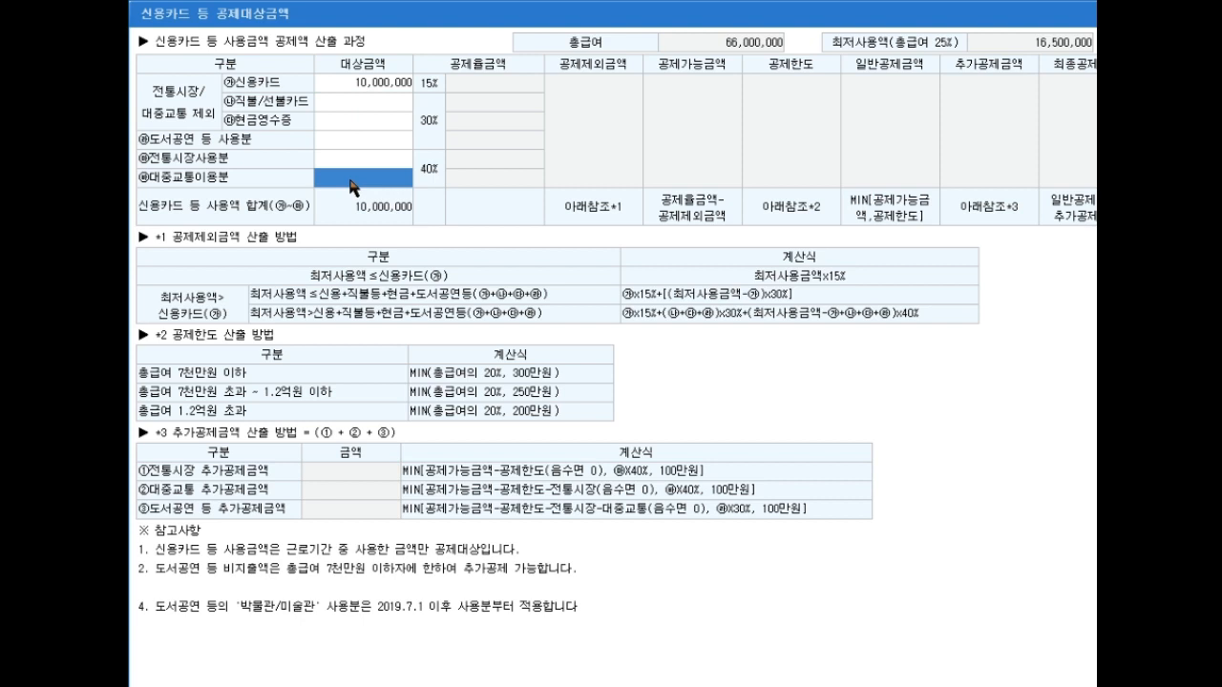
text(3000000)
key(Return)
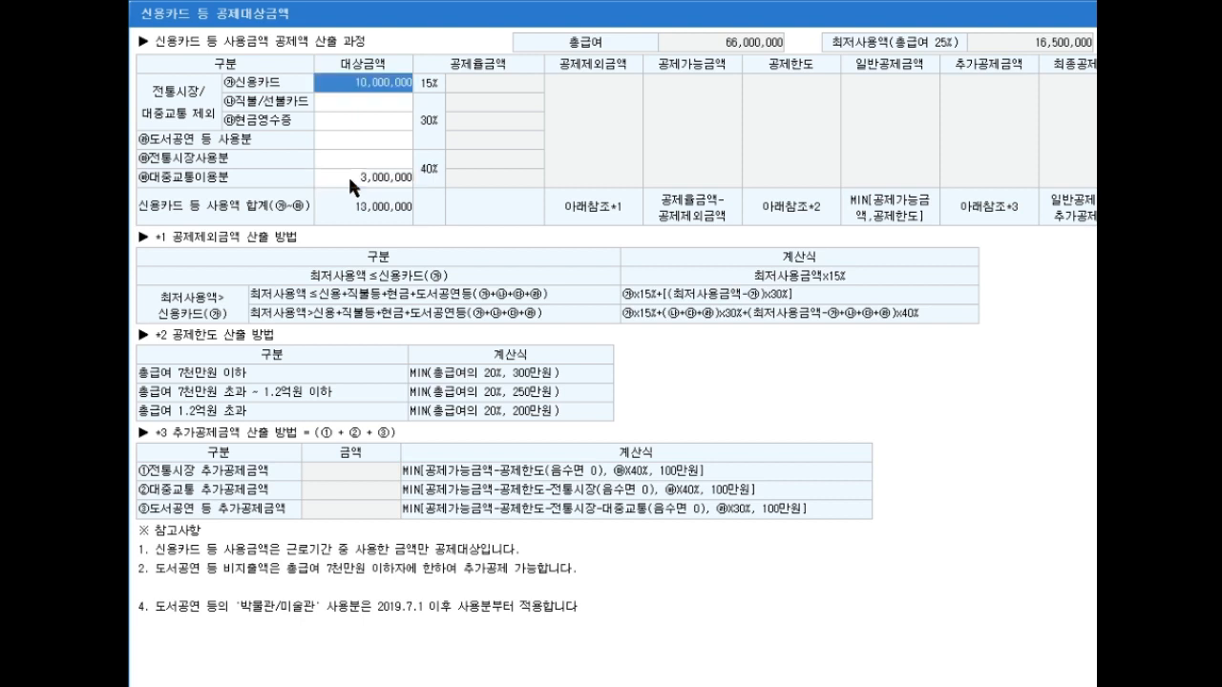
- Enter 대상금액 of 7,000,000 for 전통시장사용분 and 1,000,000 for 도서공연 등 사용분, and confirm the credit card deduction
click(351, 160)
text(7000000)
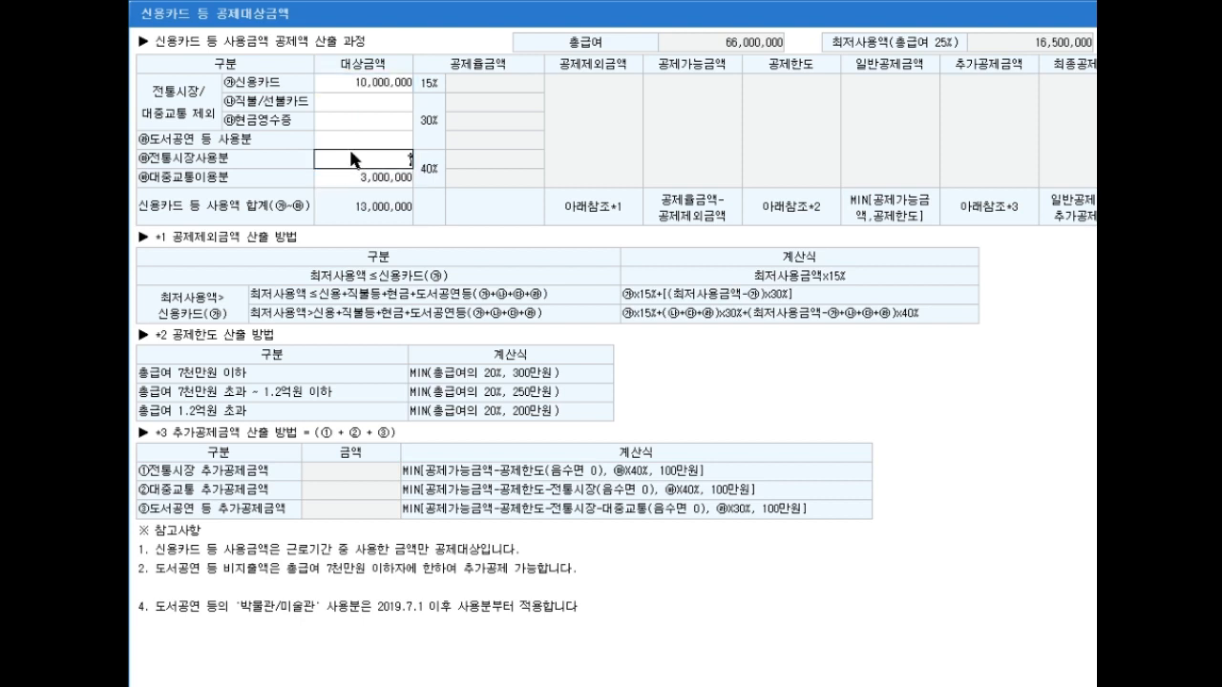
key(Return)
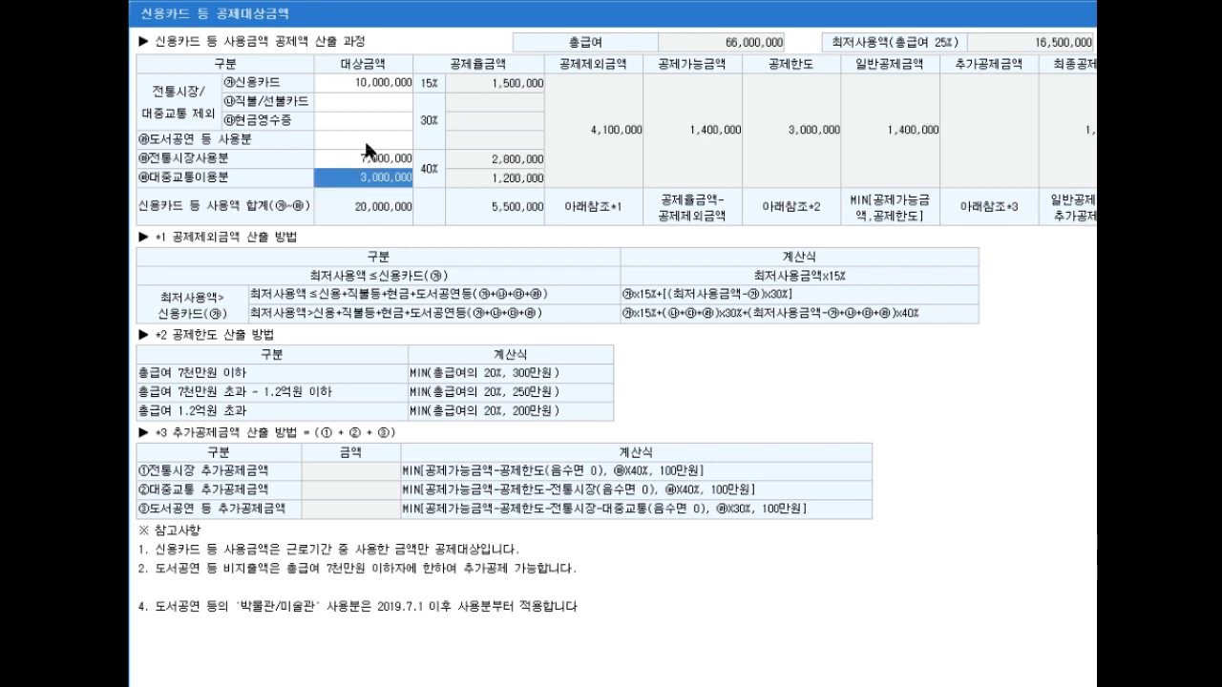
click(366, 143)
text(1000000)
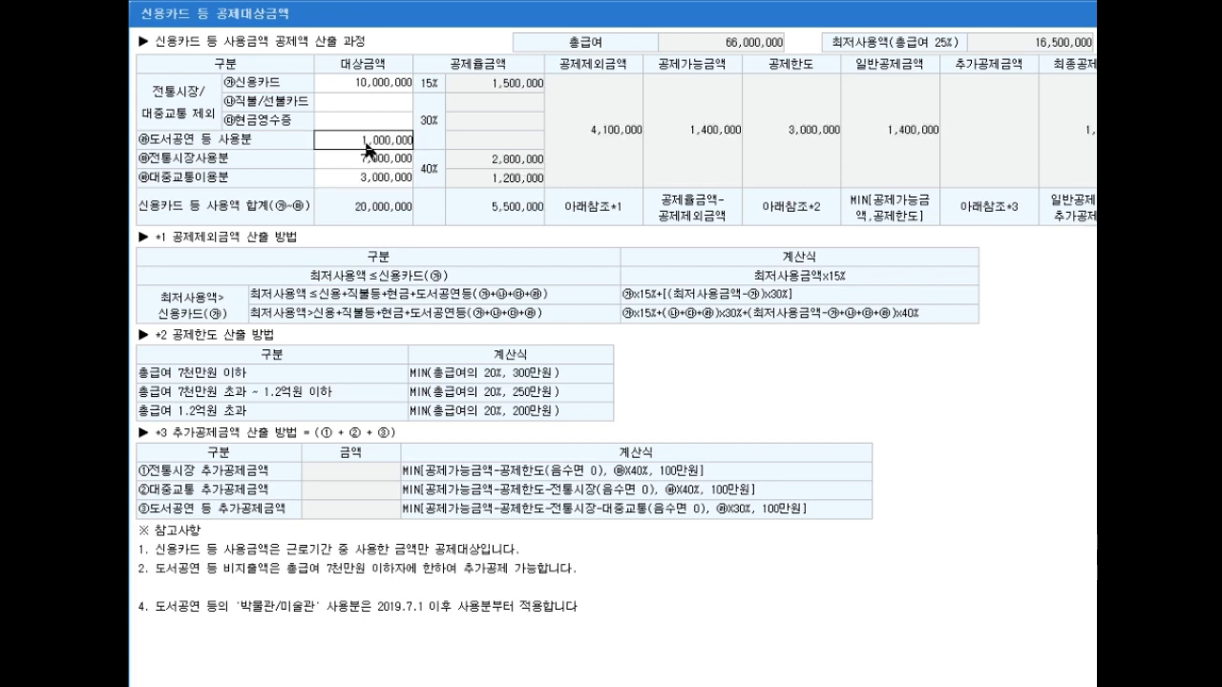
key(Return)
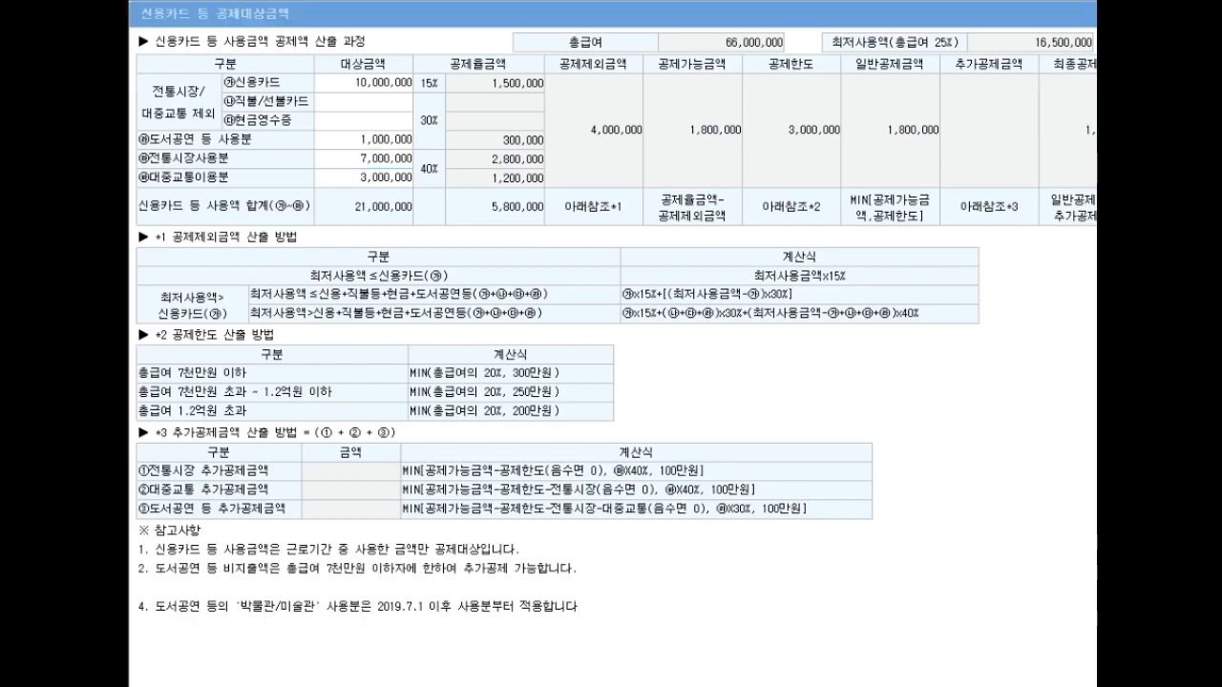
click(685, 650)
key(Escape)
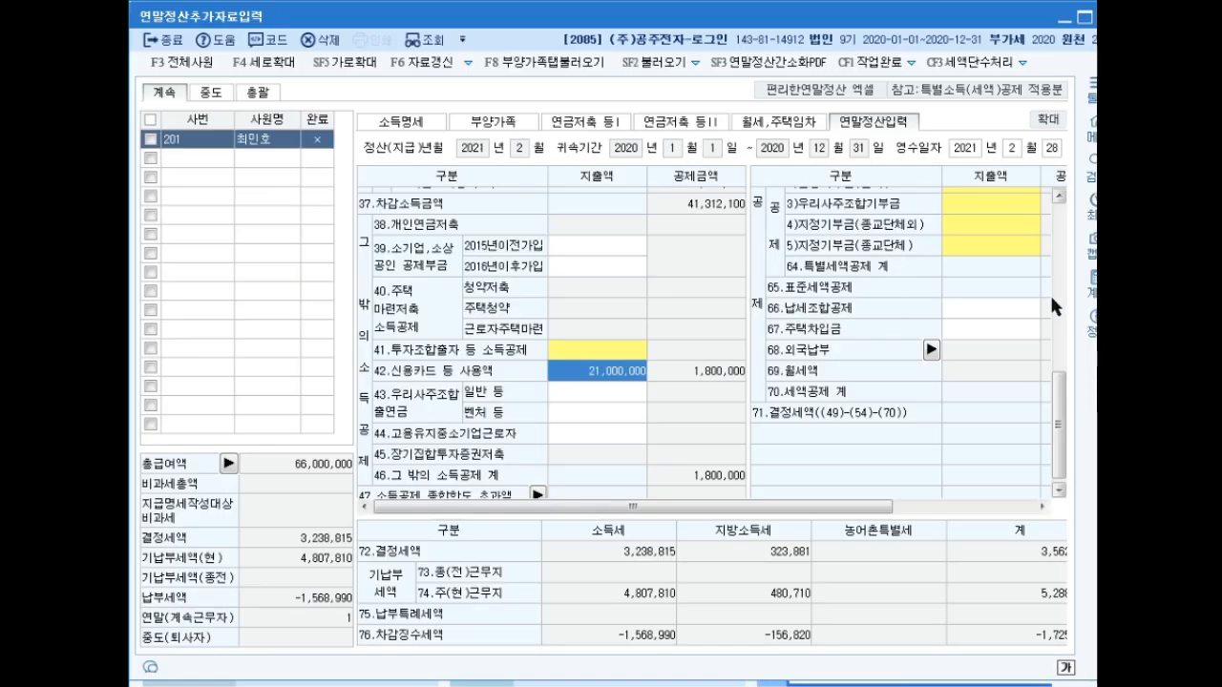
- Under 61.의료비, enter 12,000,000 as the 지출액 for 본인,65세 이상자 and confirm it
scroll(1054, 380, up, 5)
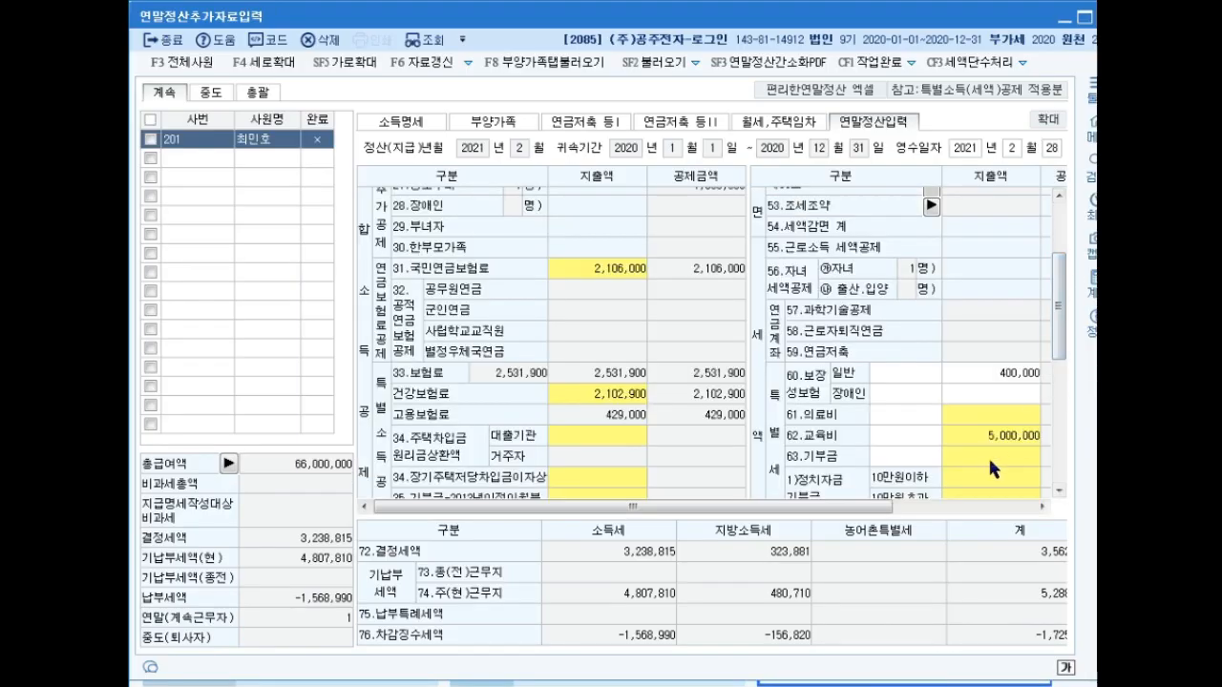
double_click(979, 418)
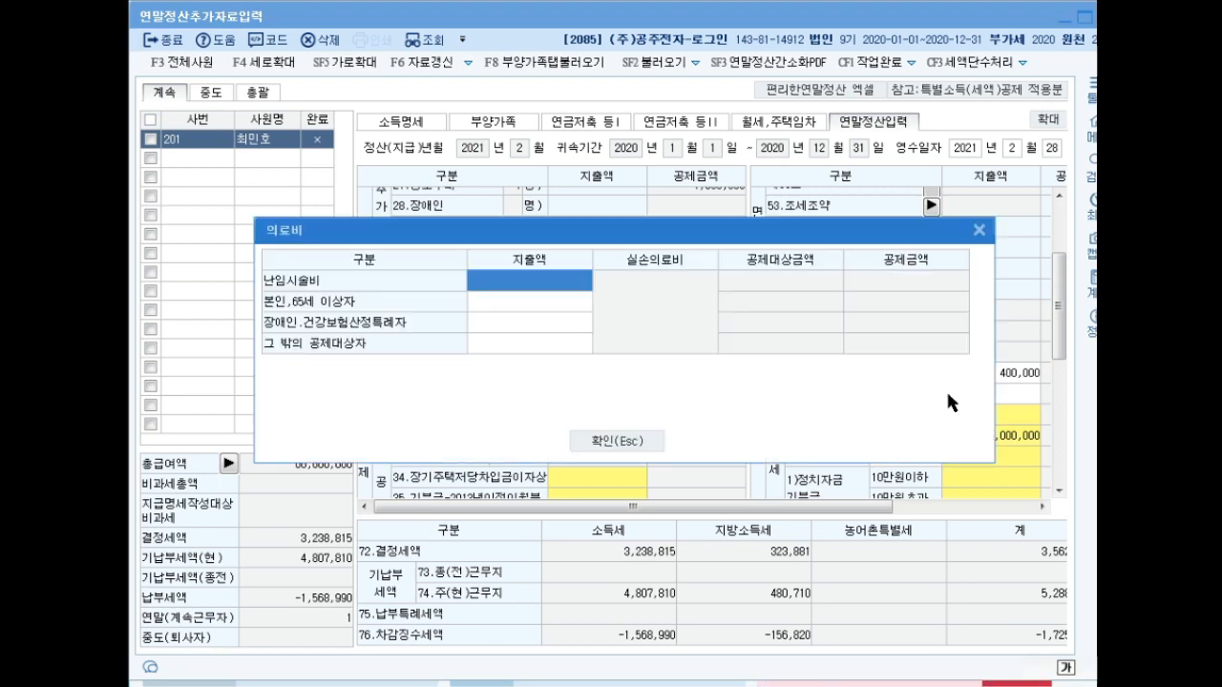
click(513, 303)
text(12000000)
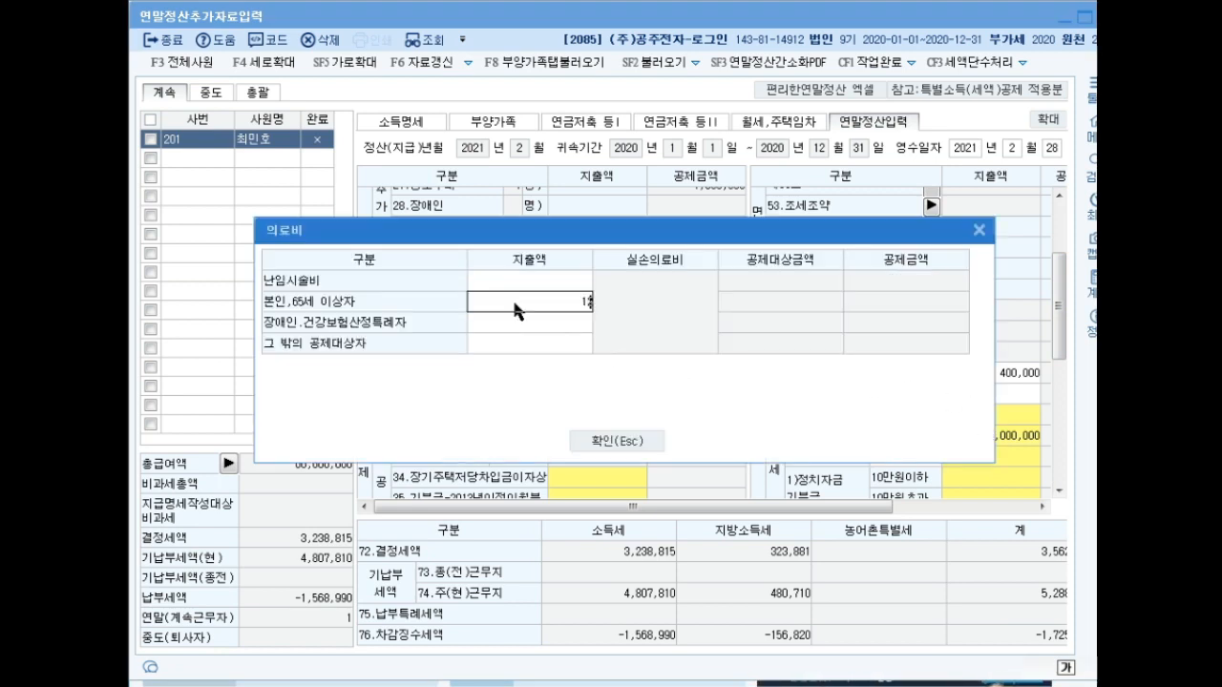
key(Return)
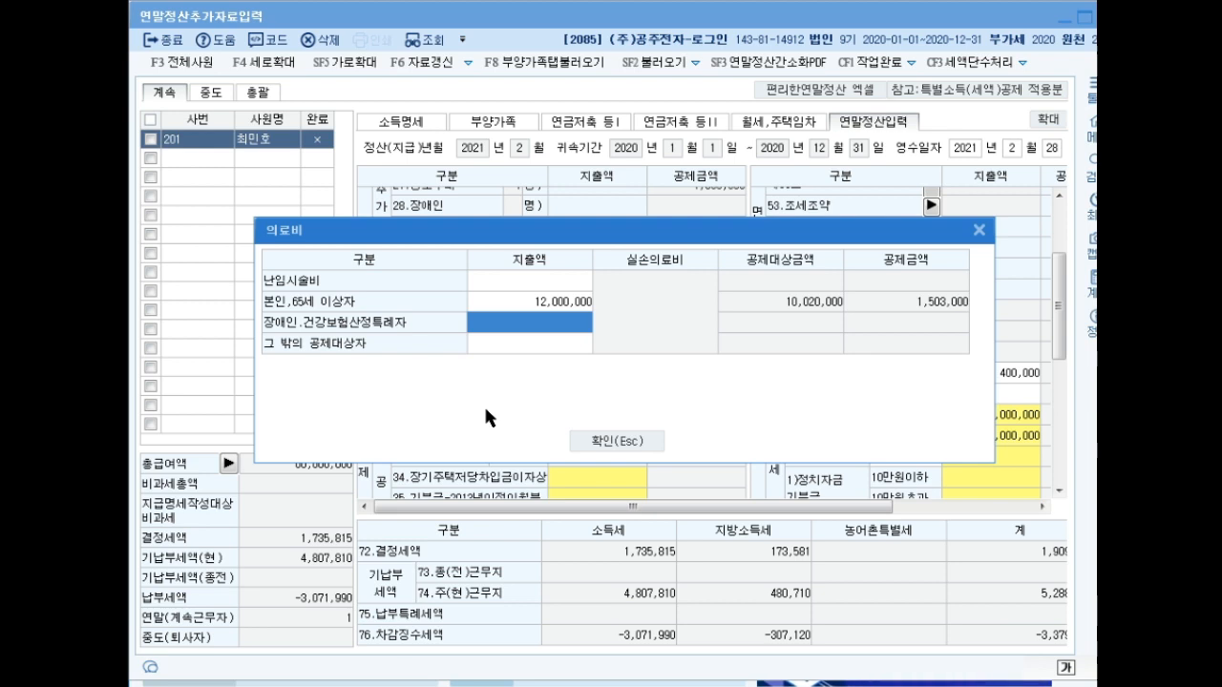
click(616, 441)
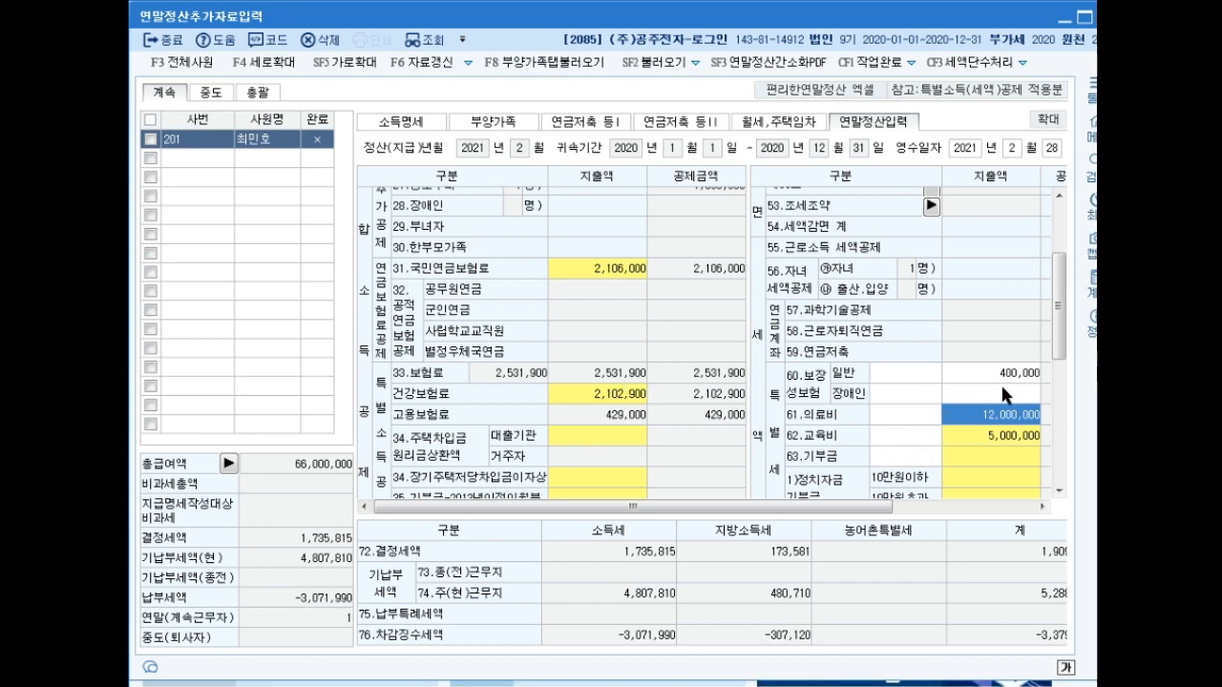
- Under 61.의료비, enter 500,000 as the 지출액 for 그 밖의 공제대상자
drag(1057, 319, 1059, 347)
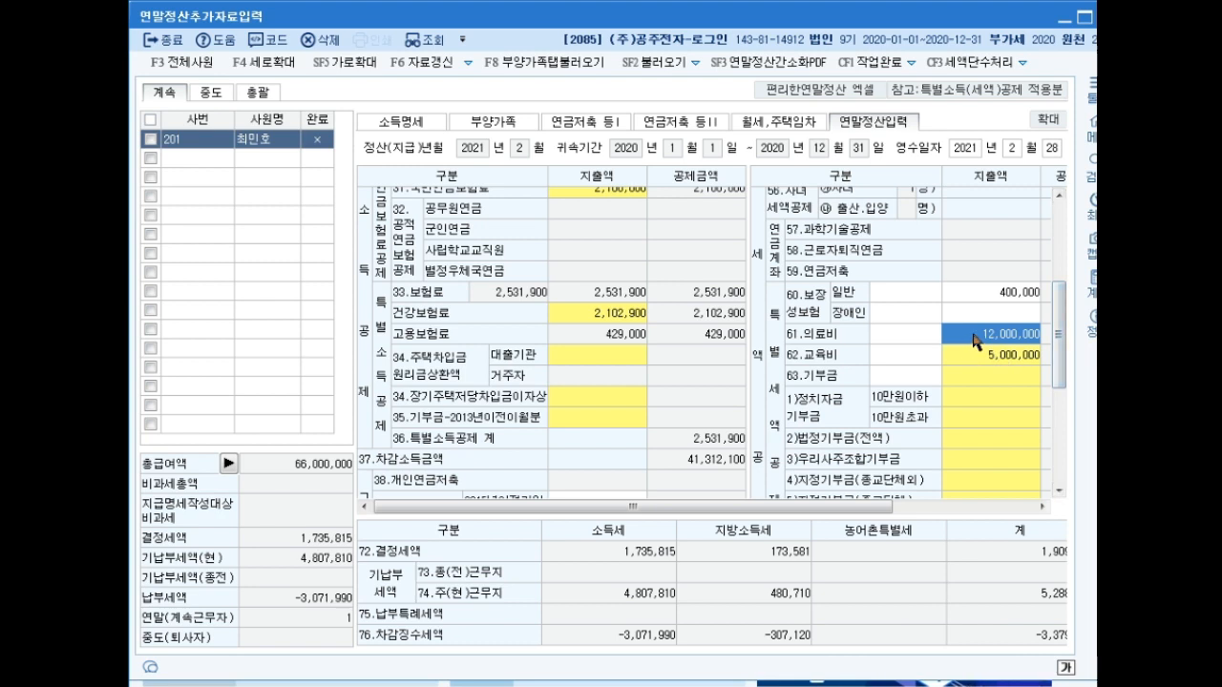
double_click(974, 336)
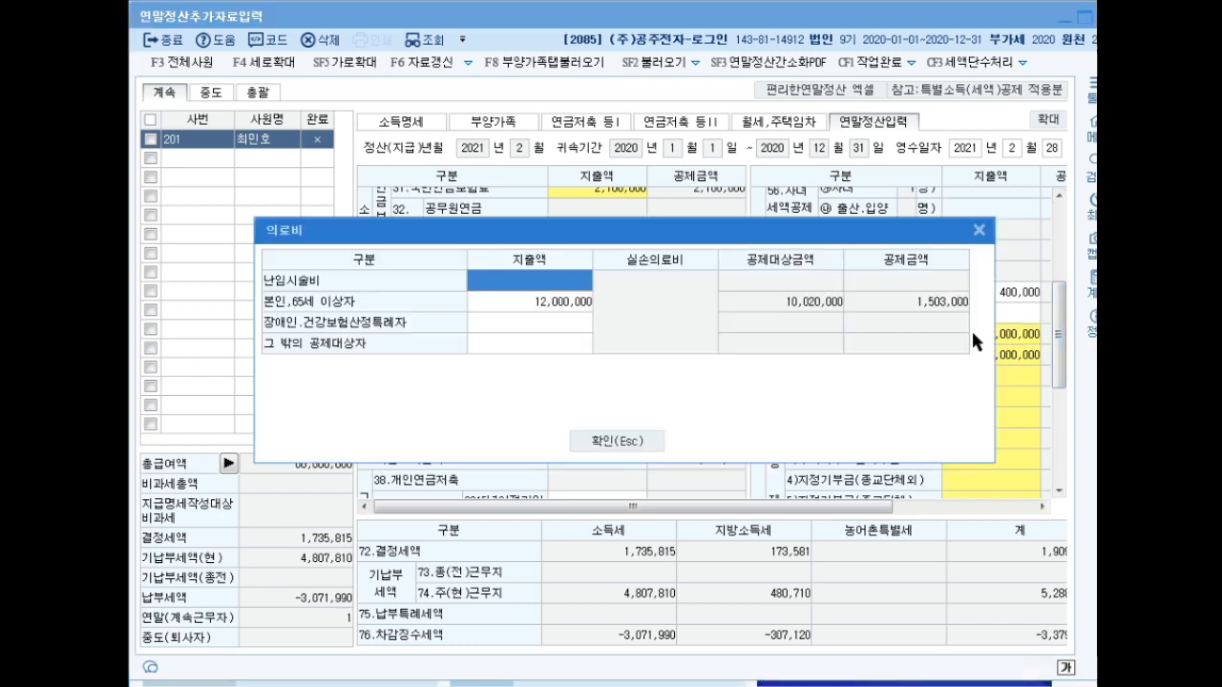
click(497, 345)
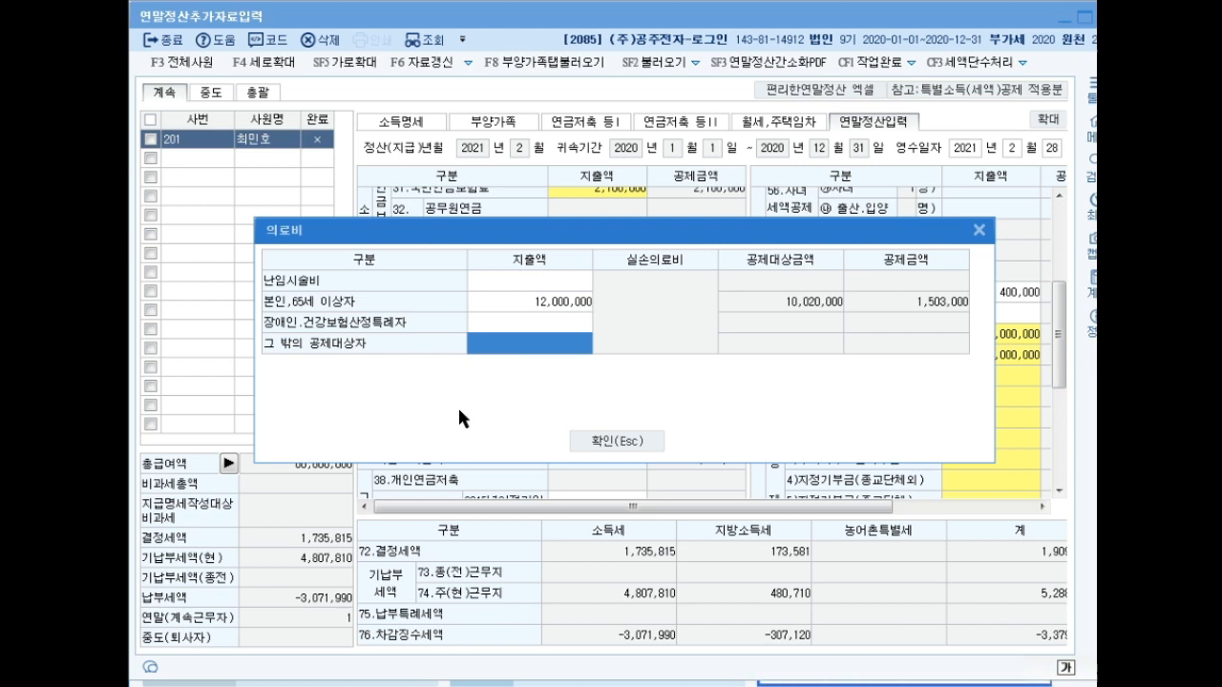
text(5000000)
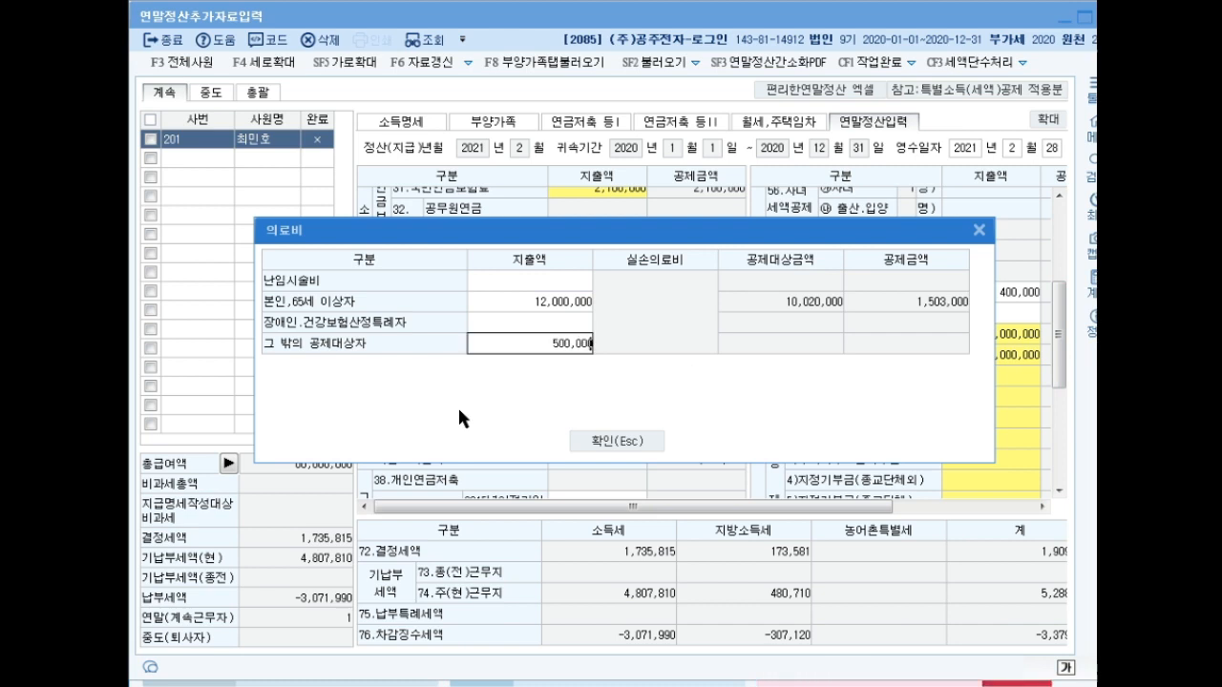
key(Return)
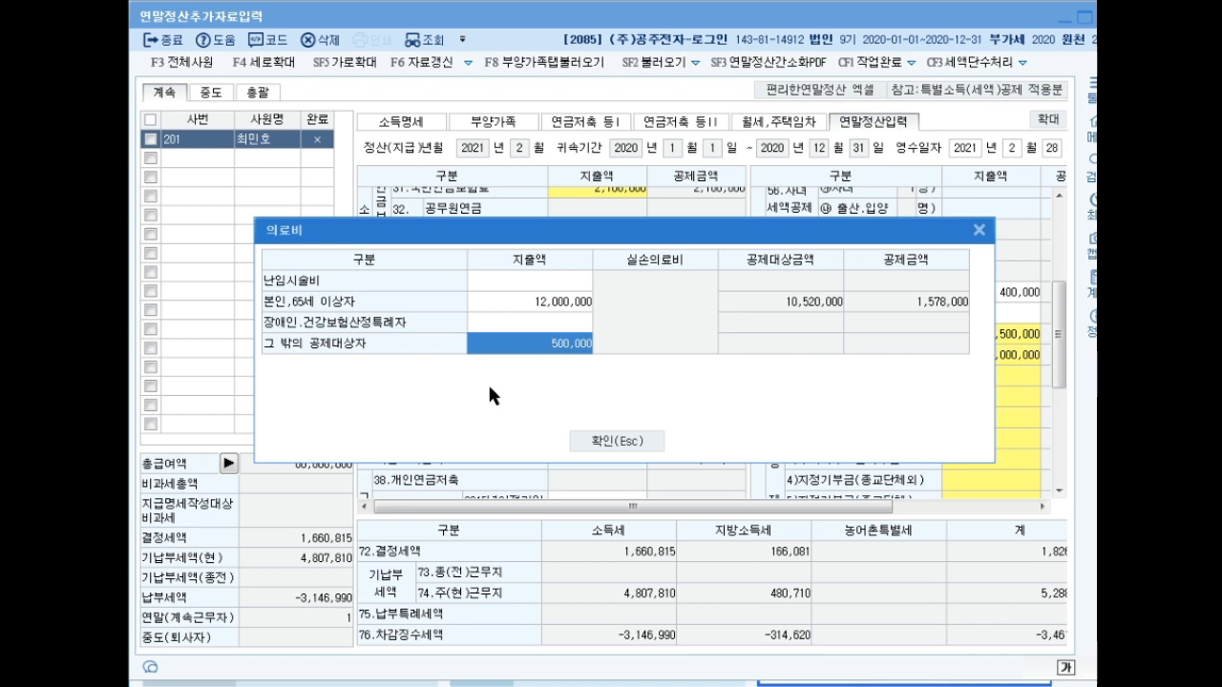
- Set the 그 밖의 공제대상자 medical expense to 3,500,000 and confirm the 의료비 entries
text(3500000)
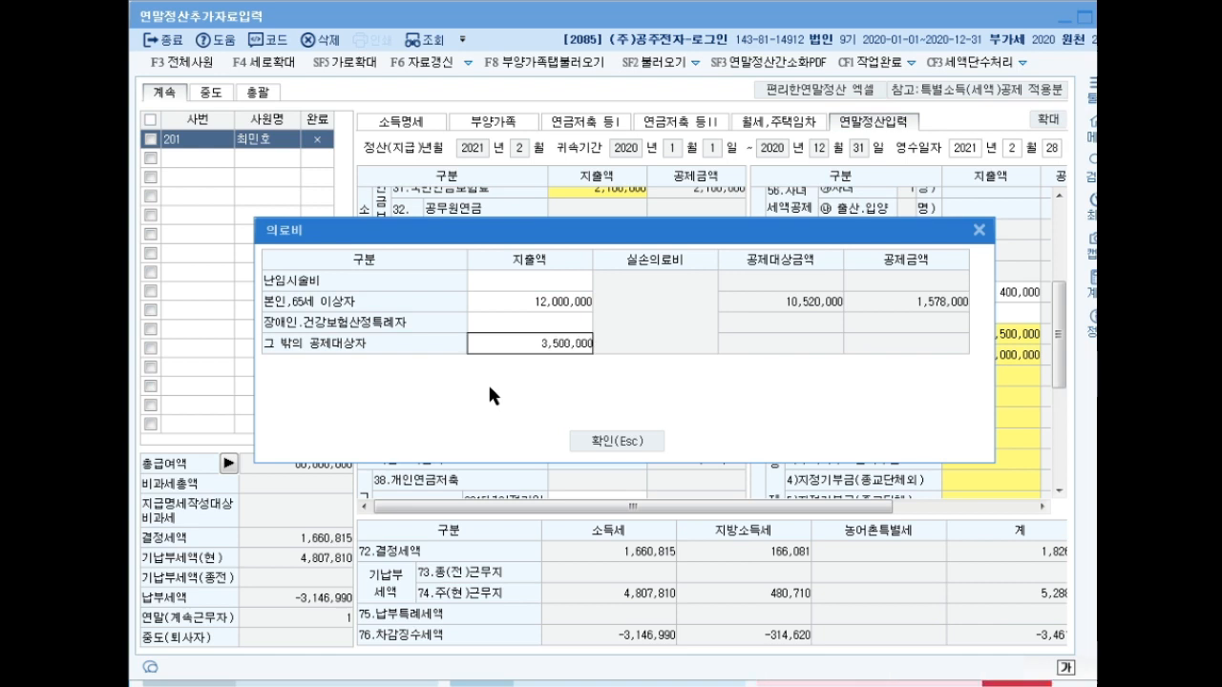
key(Return)
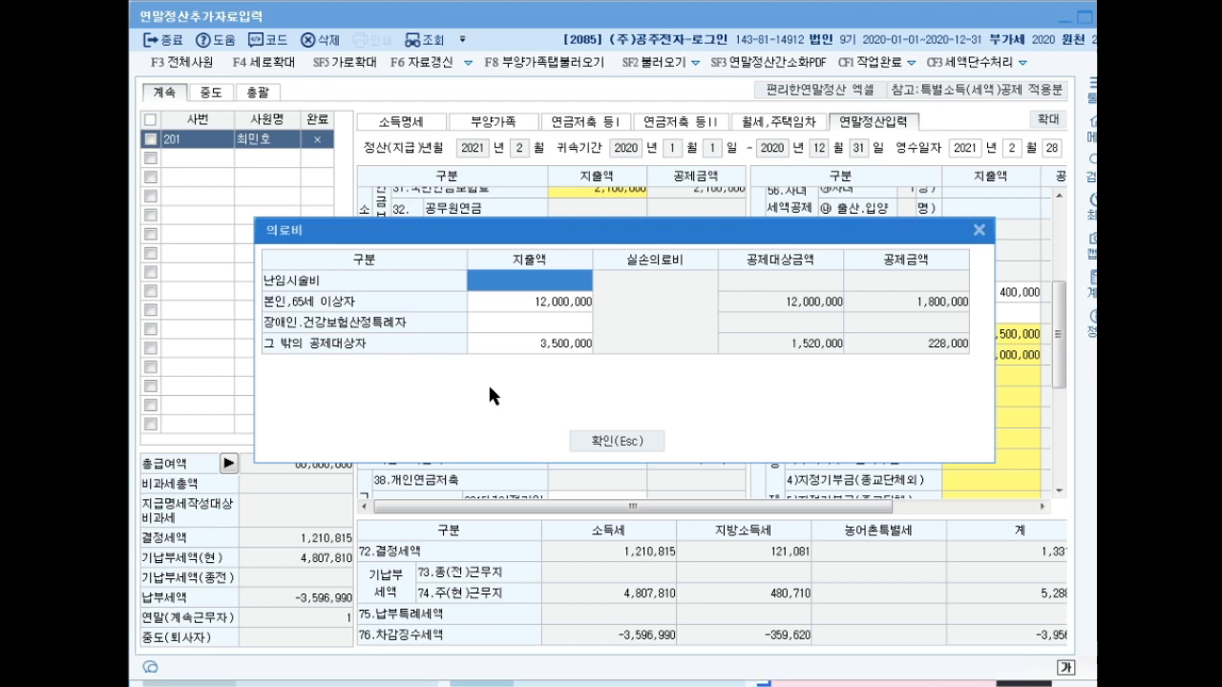
click(616, 441)
- Under 42.신용카드 등 사용액, set the 대상금액 for 신용카드 to 12,000,000
drag(1059, 351, 1061, 435)
double_click(618, 377)
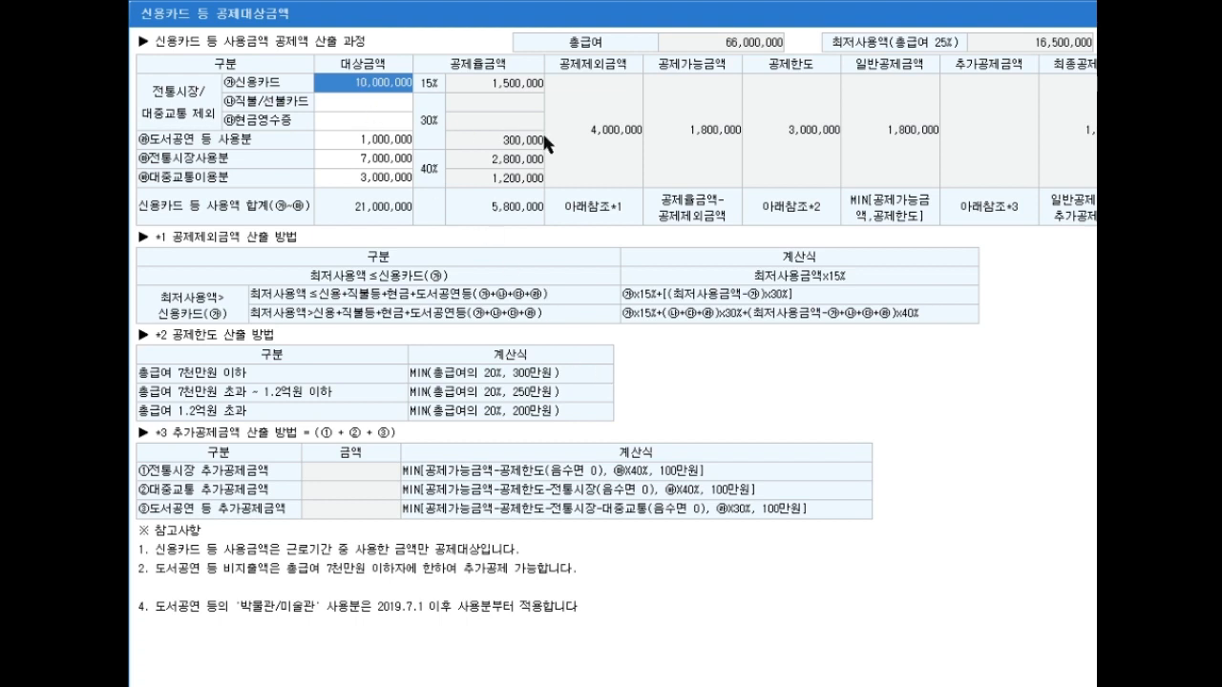
text(12000000)
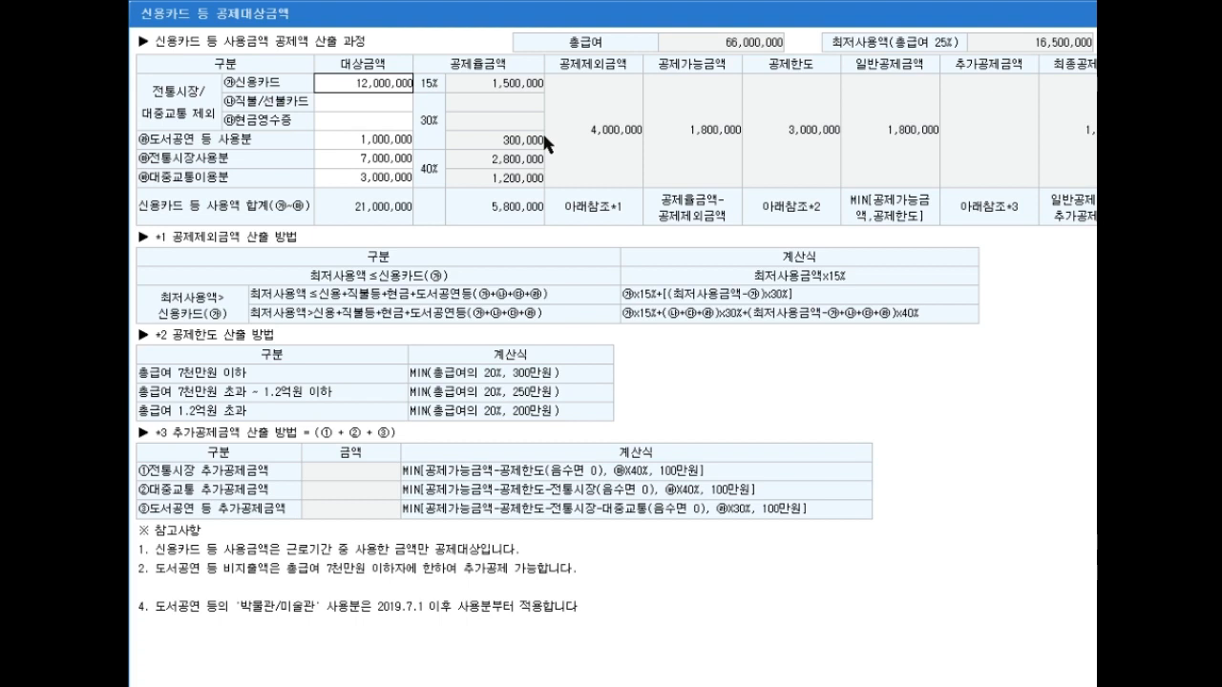
key(Return)
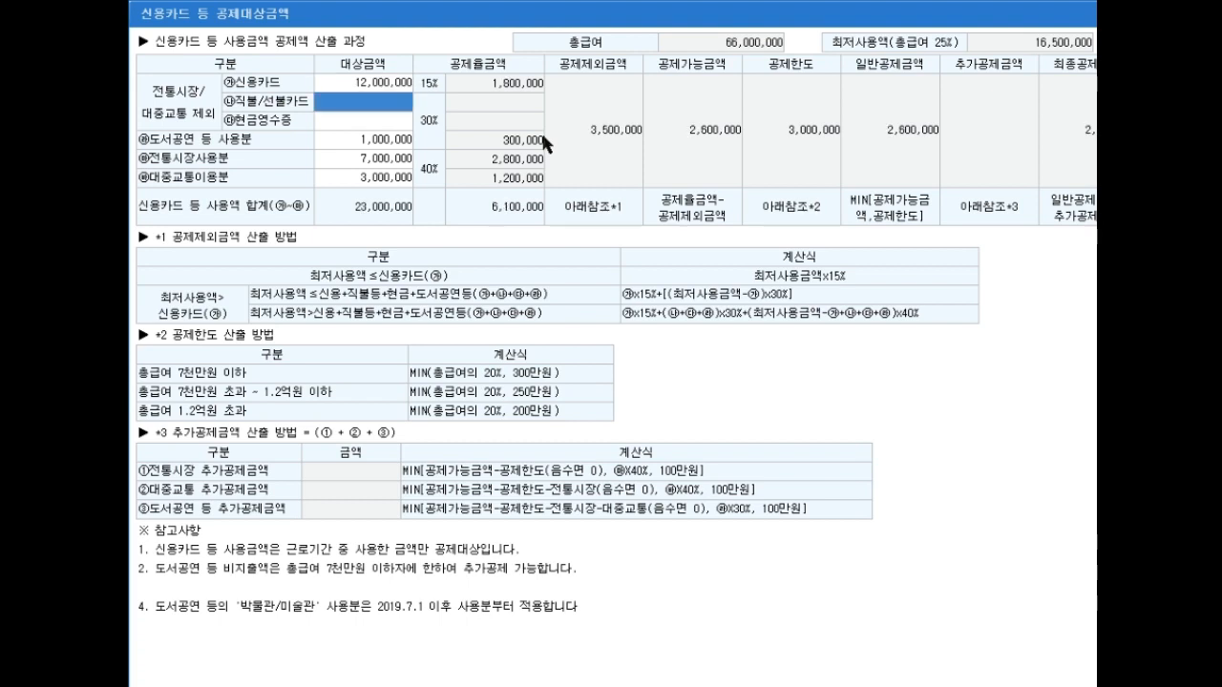
- Set the 대상금액 for 대중교통이용분 to 5,000,000
key(Return)
key(Return)
key(Return)
key(Return)
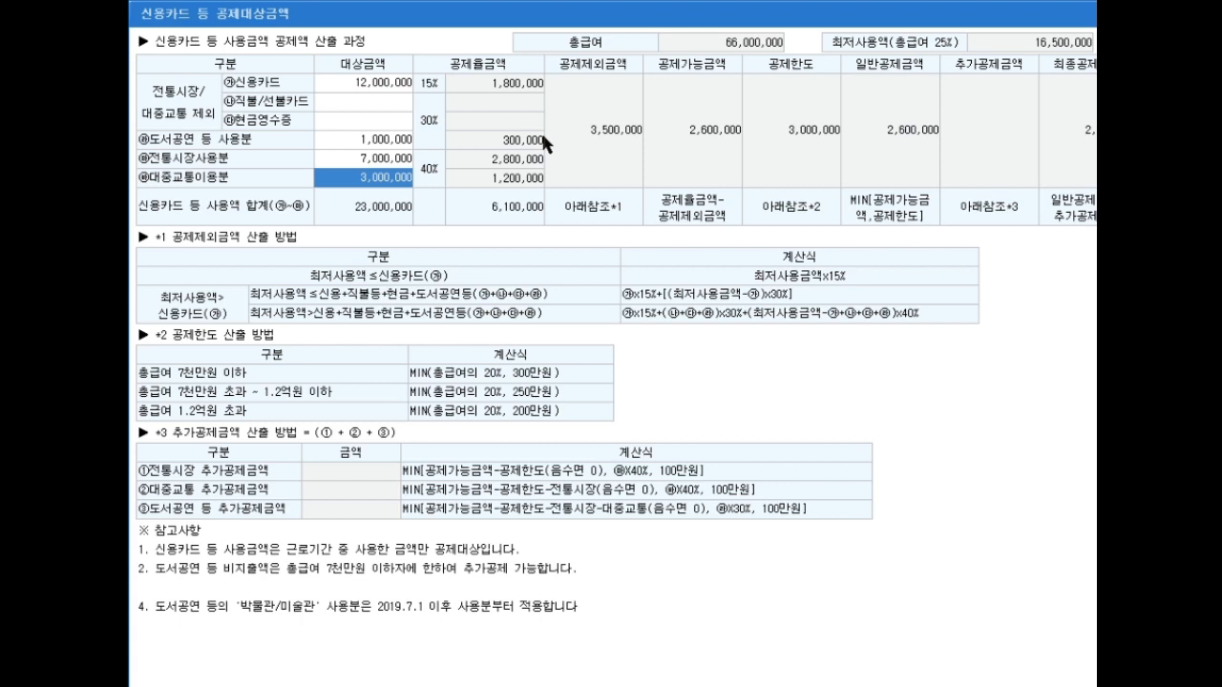
text(5000000)
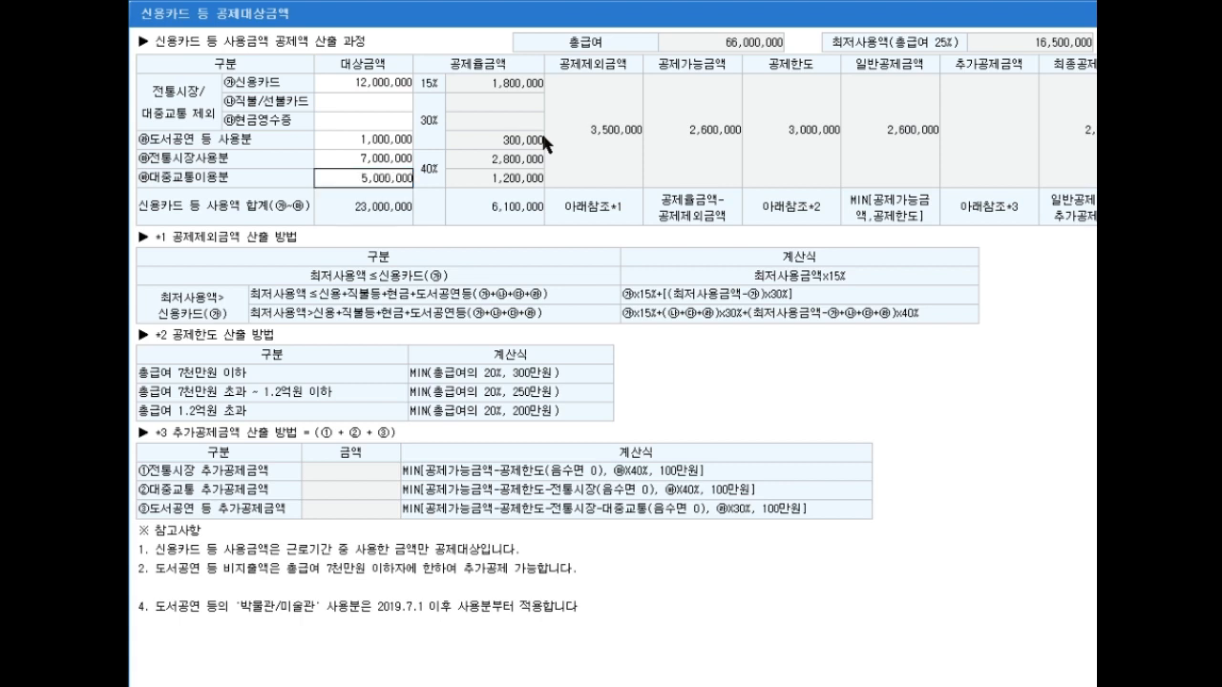
key(Return)
- Set the 대상금액 for 전통시장사용분 to 8,000,000 and return to 연말정산입력
key(Return)
key(Return)
key(Return)
key(Return)
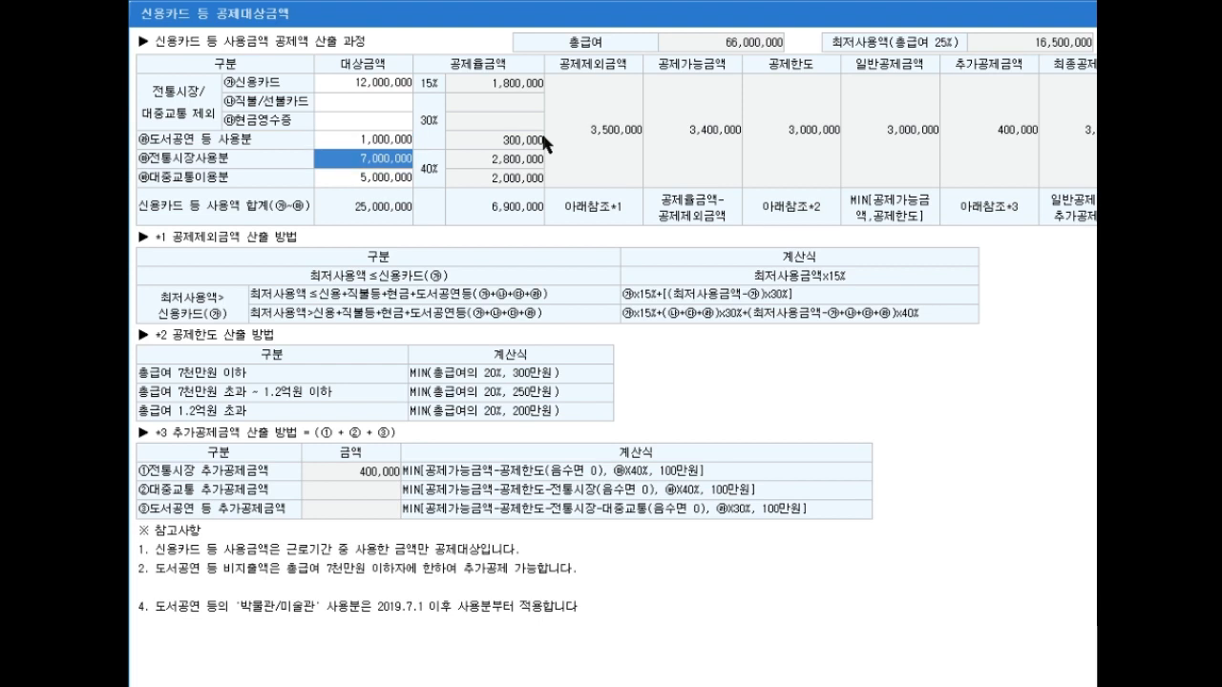
text(8000000)
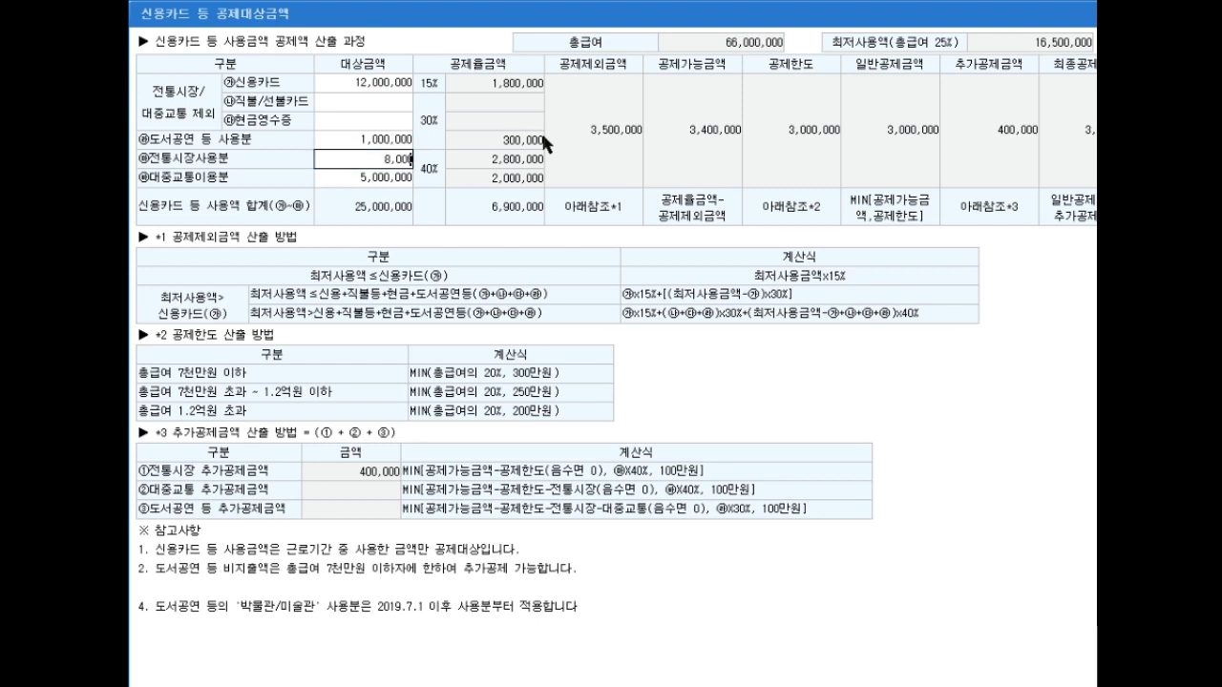
key(Return)
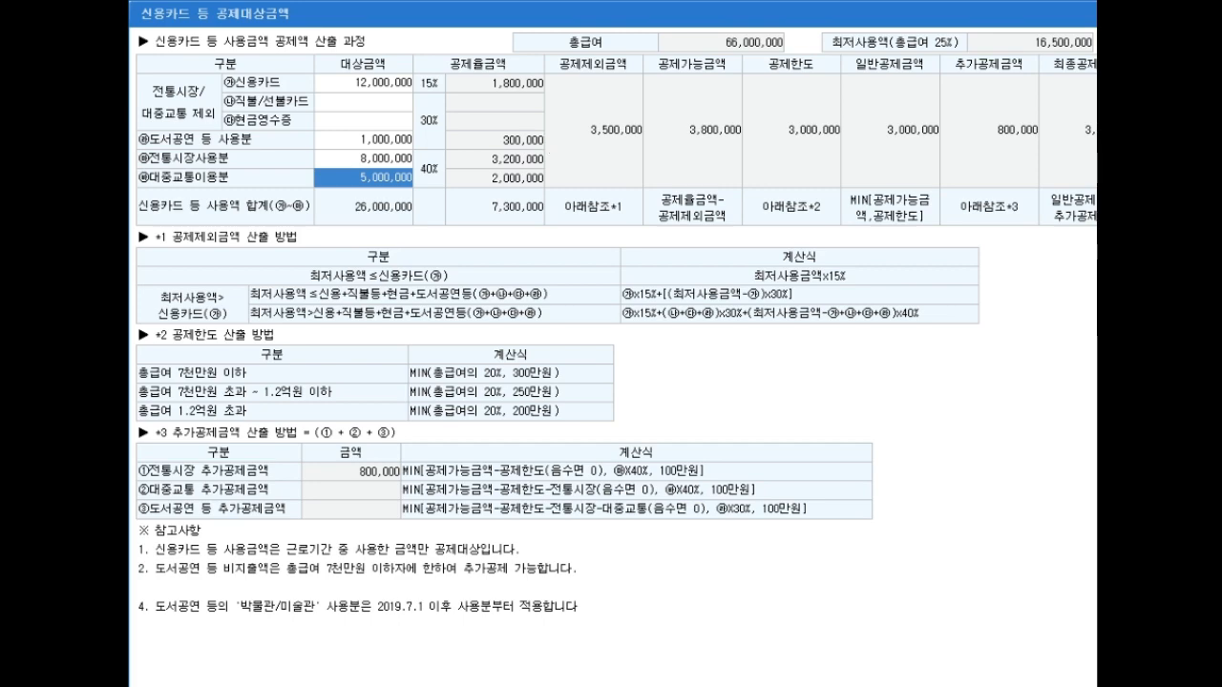
key(Escape)
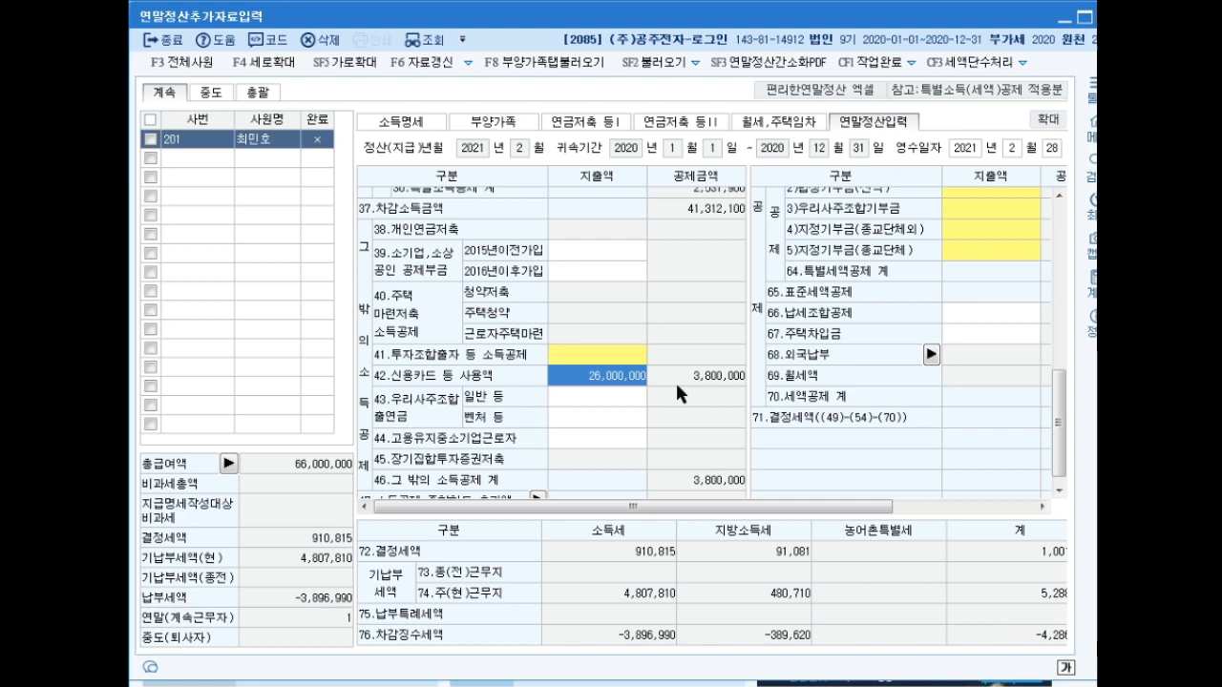
- Under 62.교육비, enter 6,000,000 as the 초중고 education expense and confirm that amount
drag(1058, 425, 1057, 384)
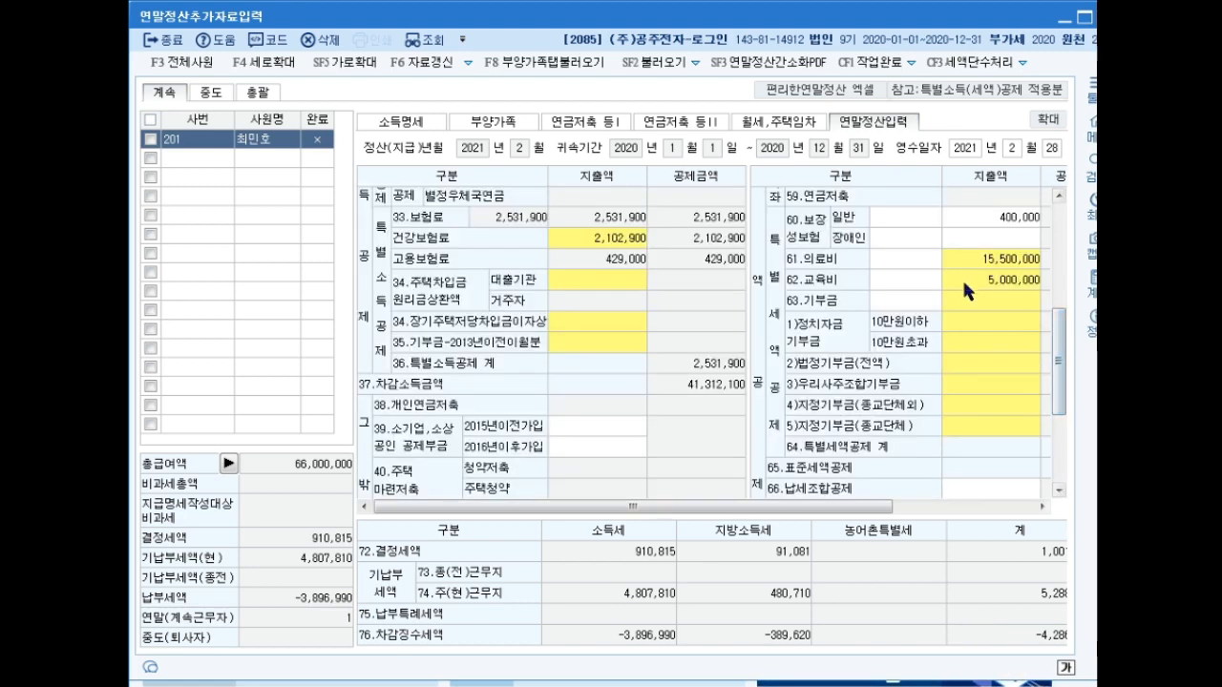
double_click(963, 276)
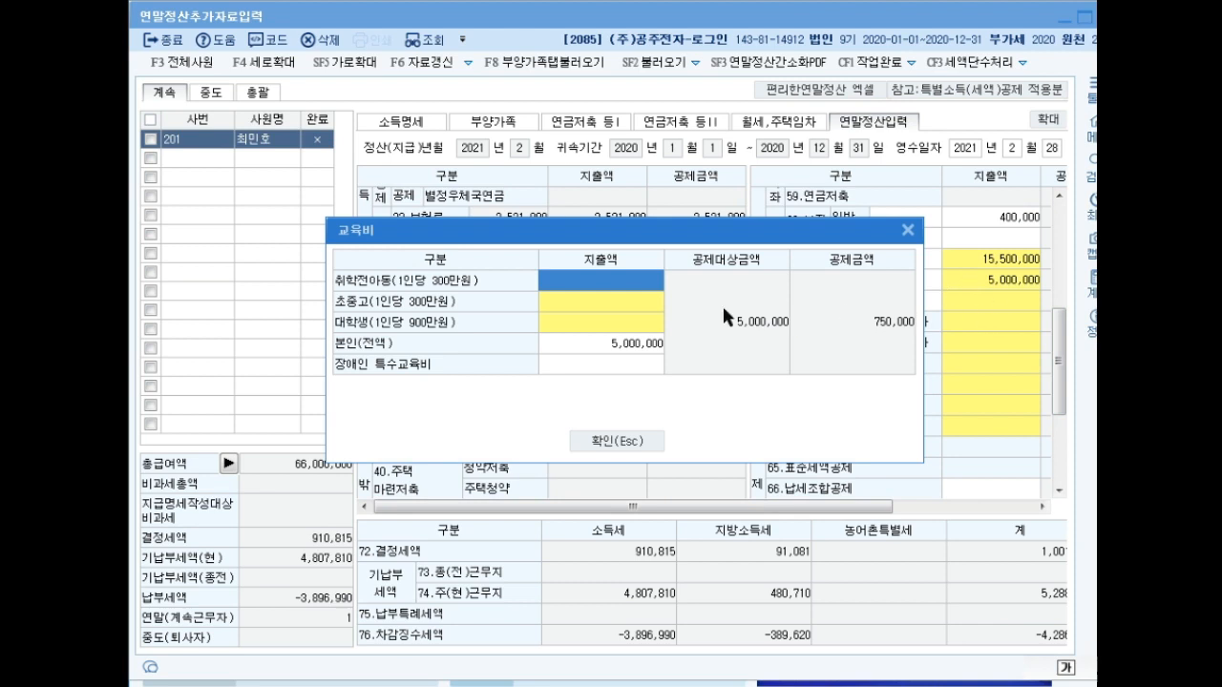
double_click(585, 299)
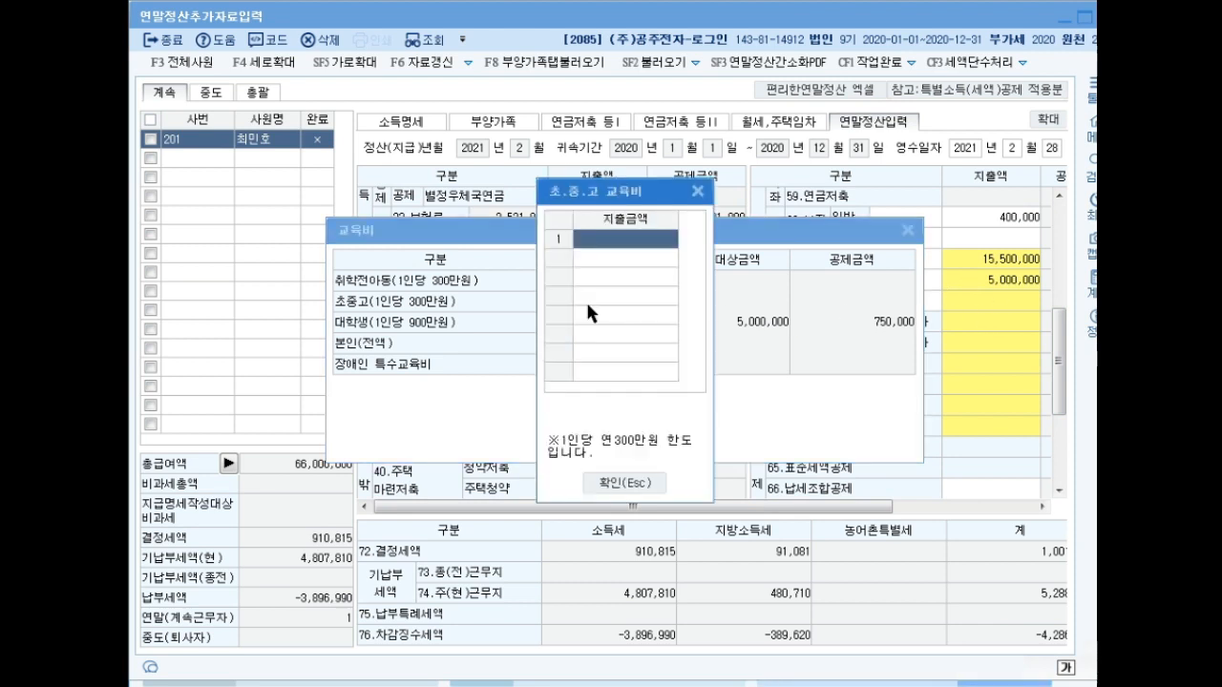
text(6000000)
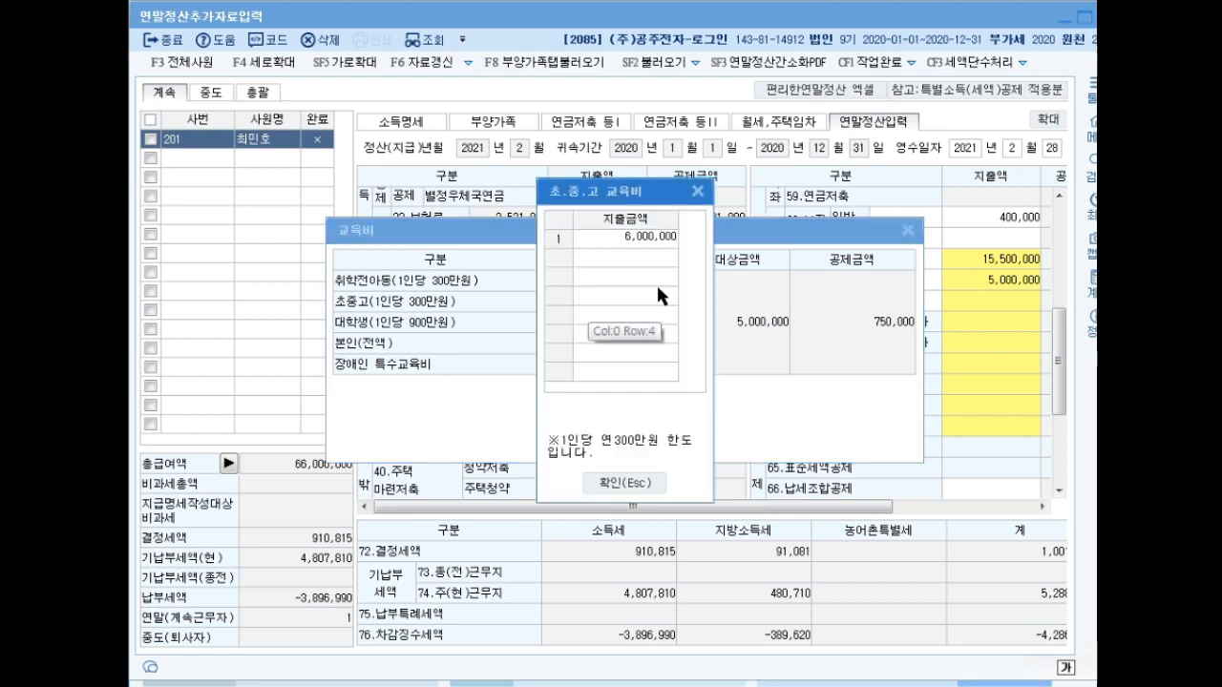
key(Return)
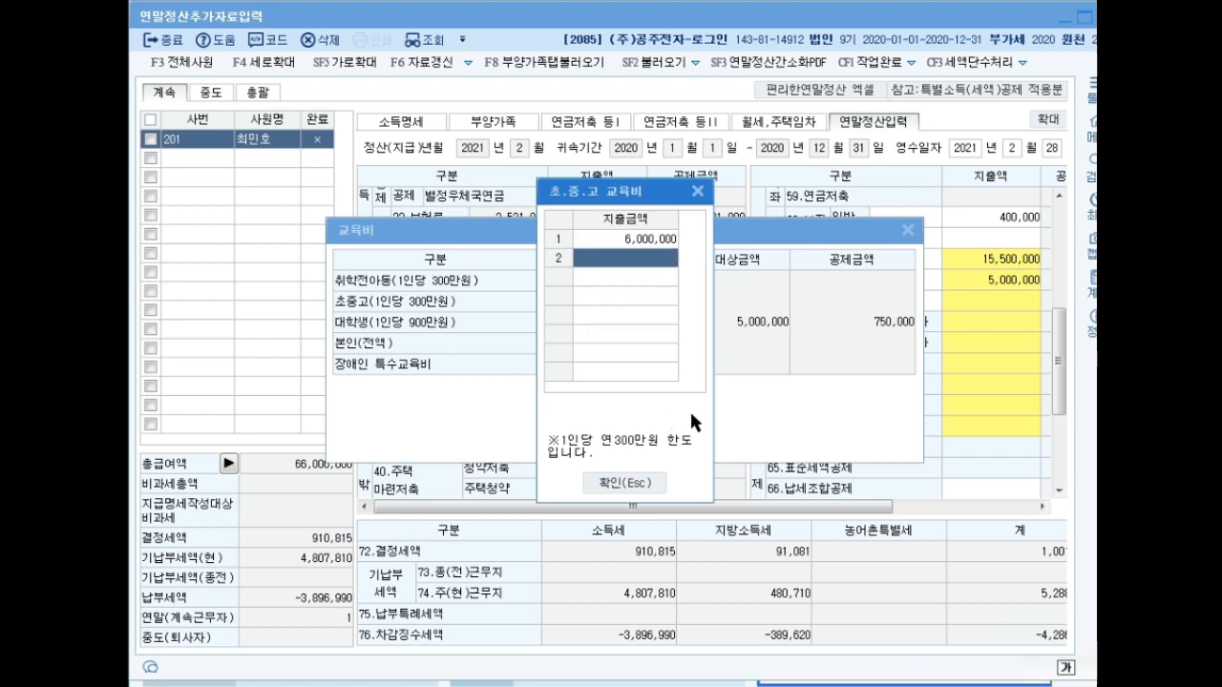
click(640, 486)
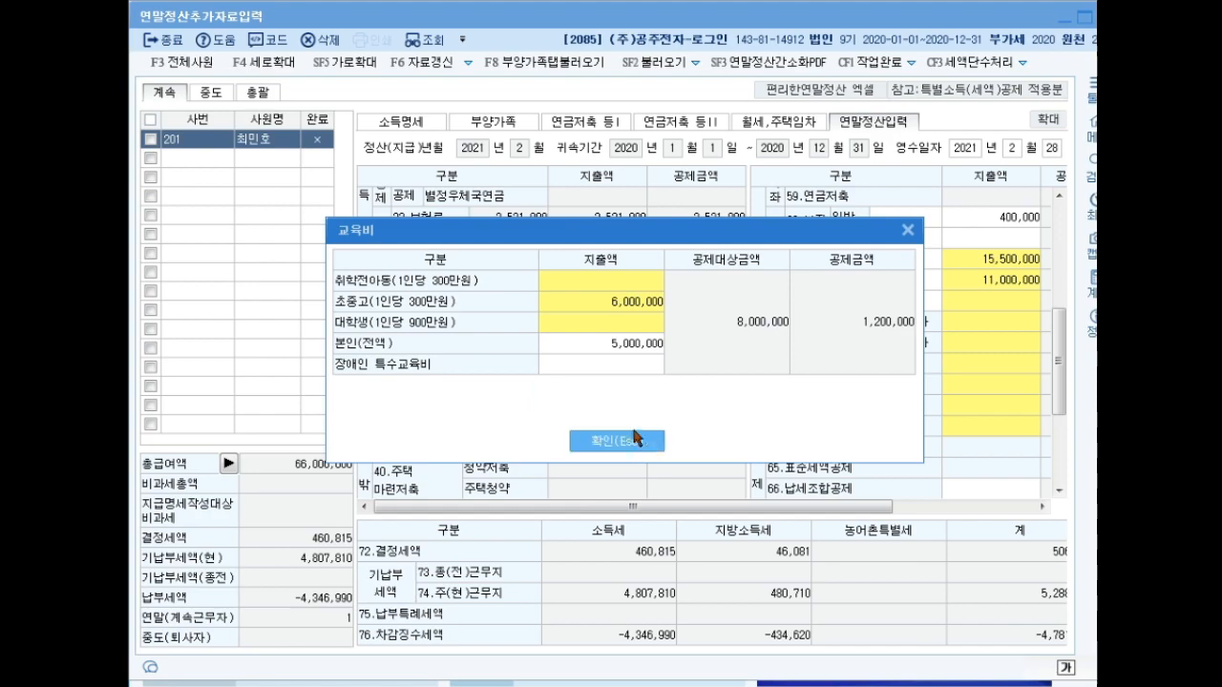